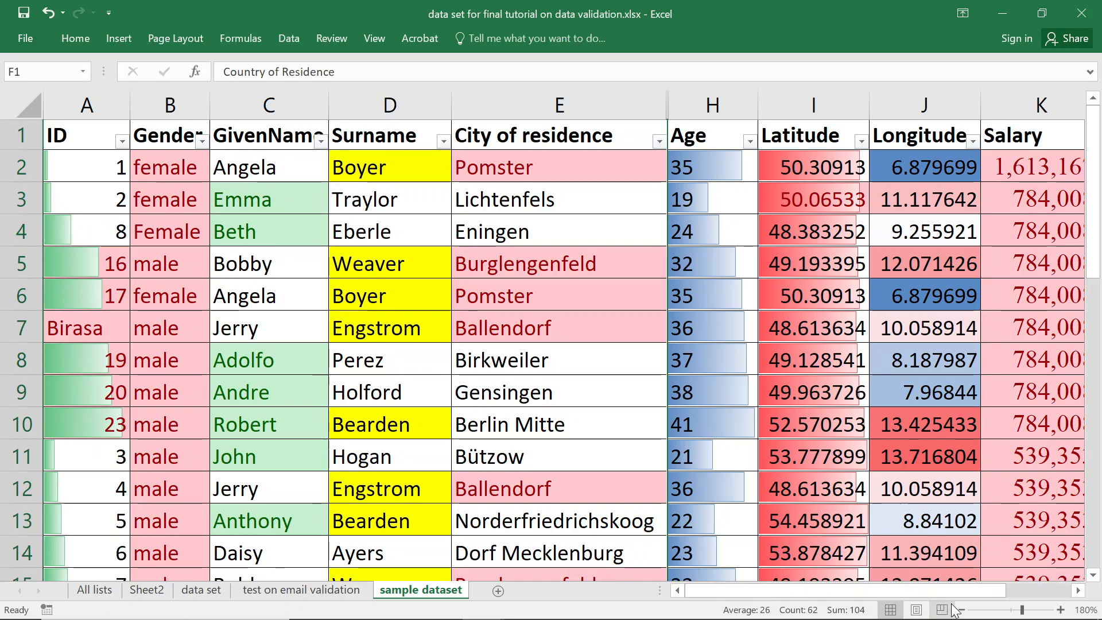
Step: Examine the sample dataset's columns and rows, including the conditional formatting on the Gender and GivenName columns
left_click_drag(970, 593, 1031, 591)
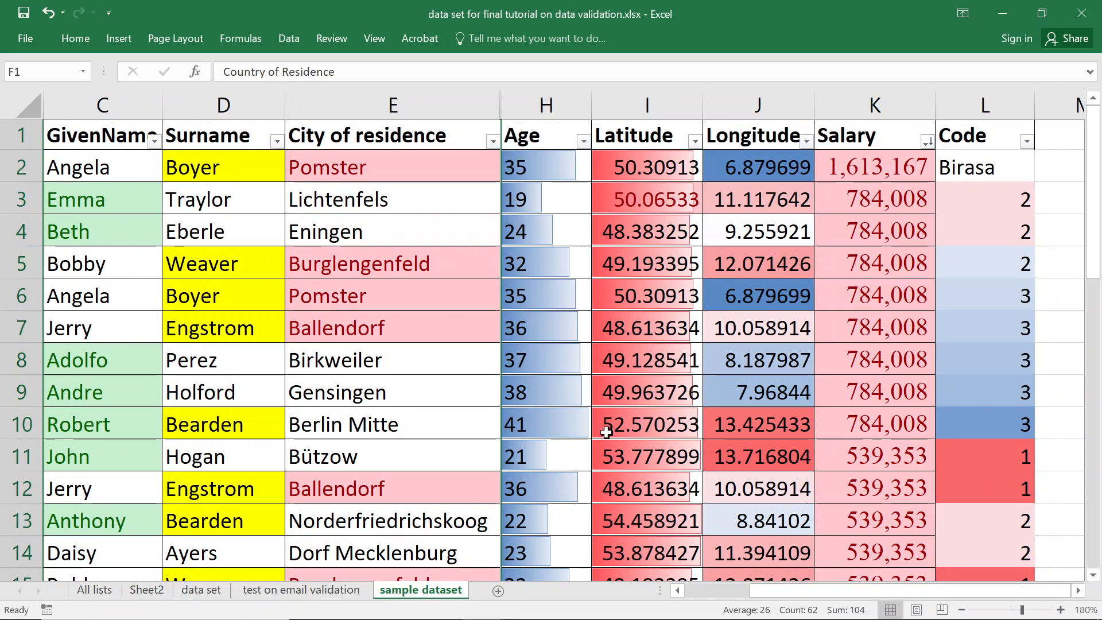
left_click_drag(806, 594, 693, 594)
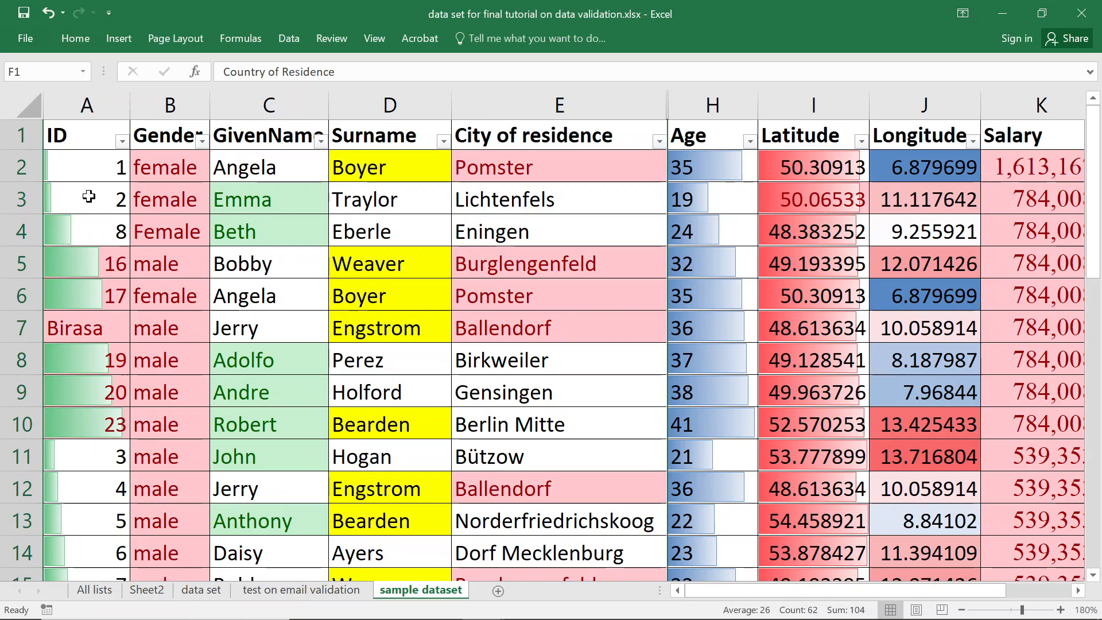
scroll(89, 197, "down", 5)
scroll(197, 361, "down", 4)
scroll(197, 361, "up", 9)
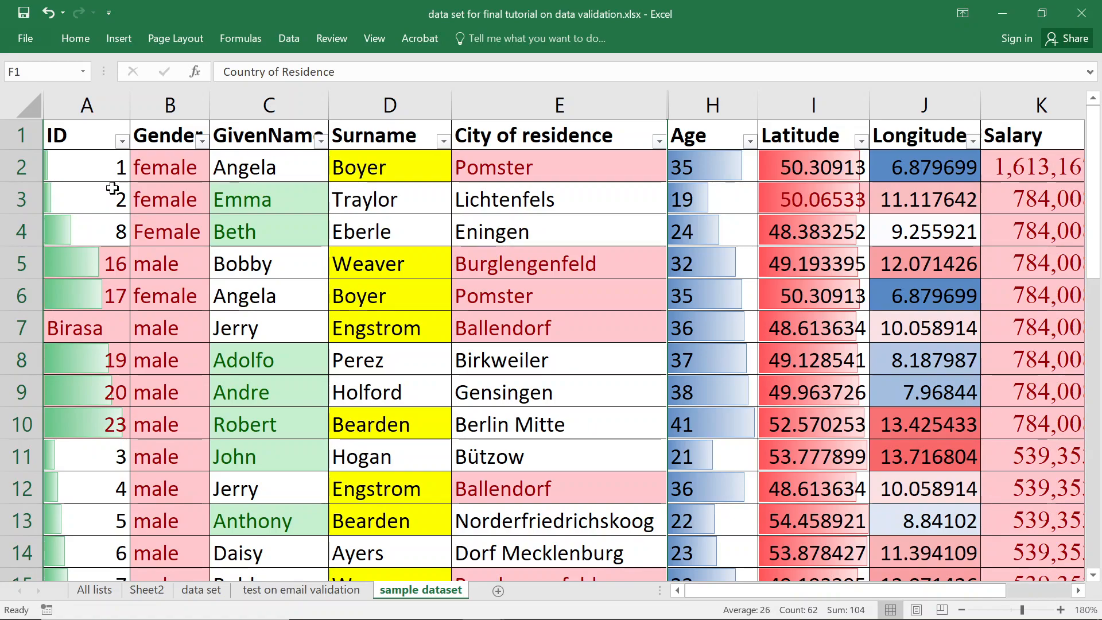
left_click(158, 198)
left_click(158, 127)
left_click_drag(158, 127, 155, 488)
left_click(168, 351)
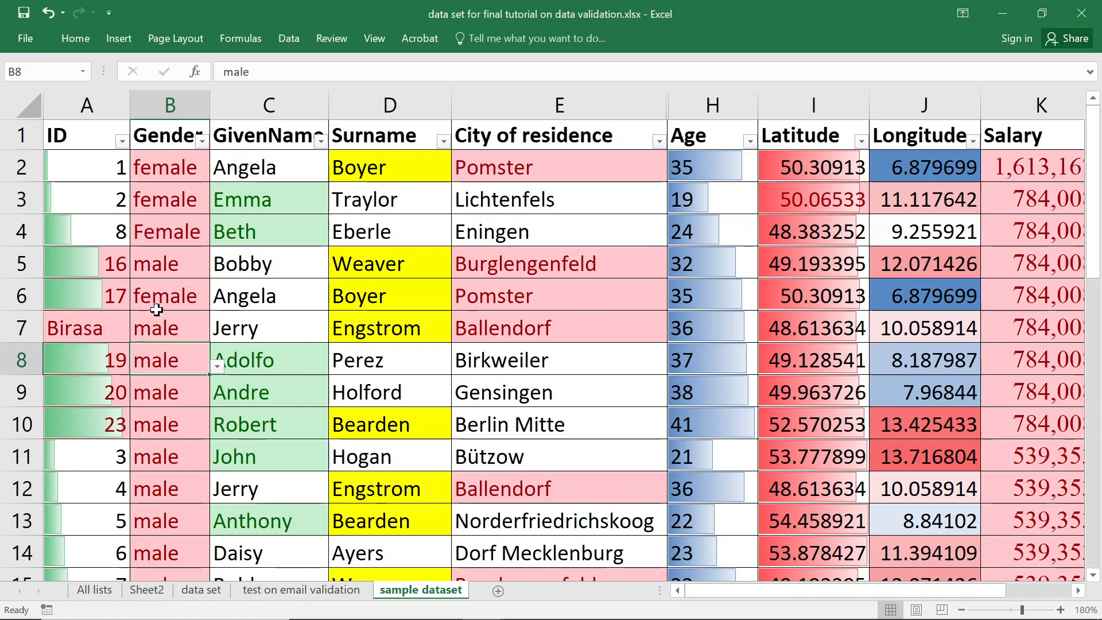
left_click(193, 177)
left_click(277, 195)
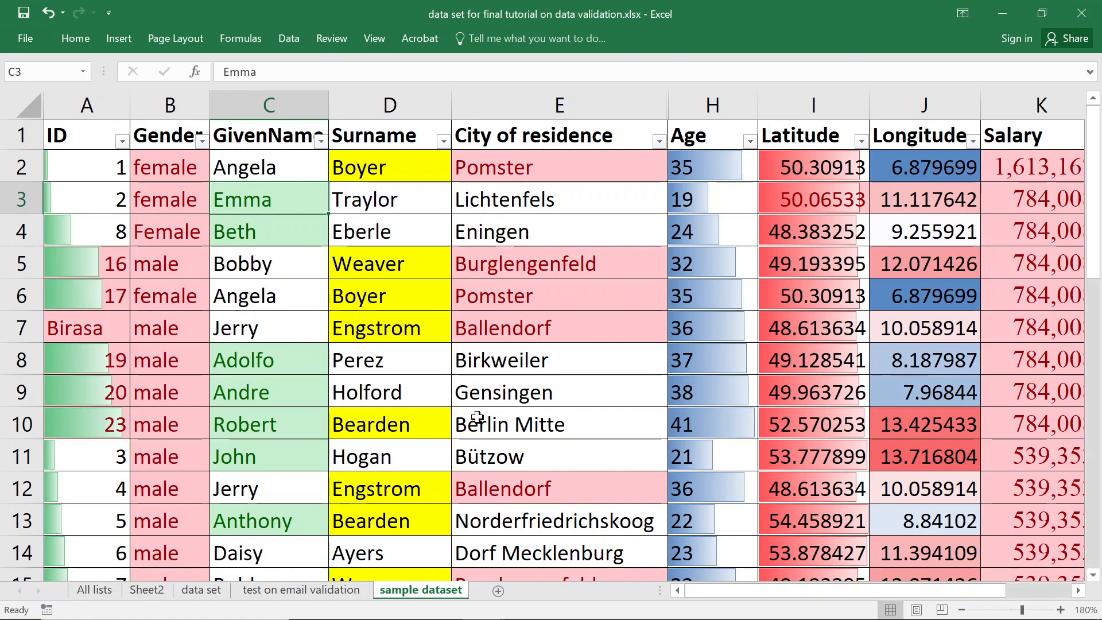
Step: Switch to Chrome and open the Videos page of the tutorial author's YouTube channel
left_click(354, 604)
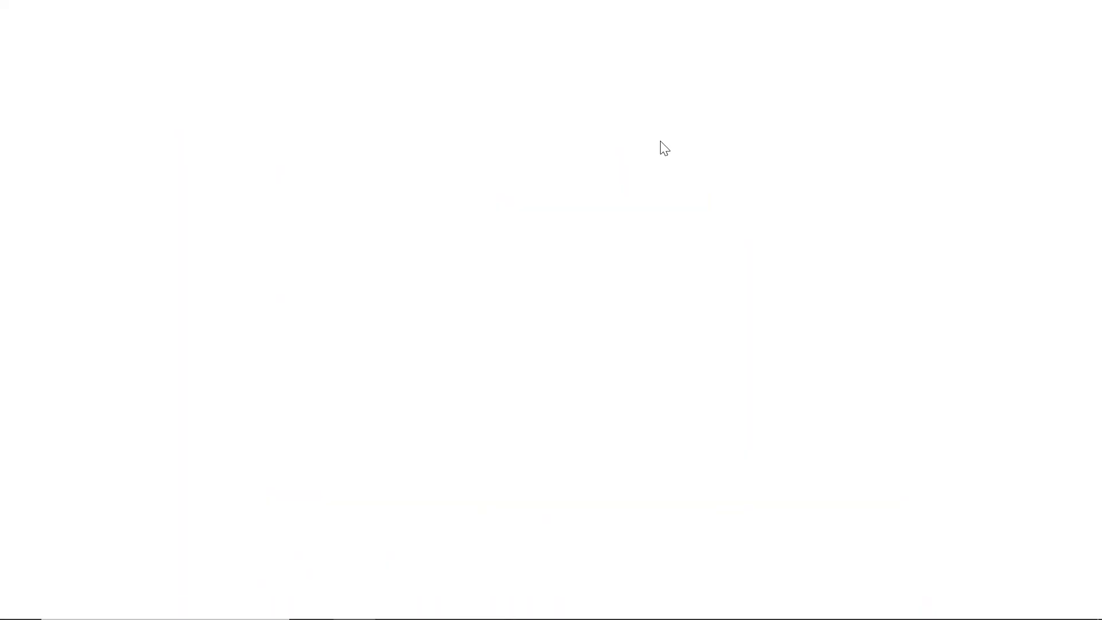
type("youtube.com")
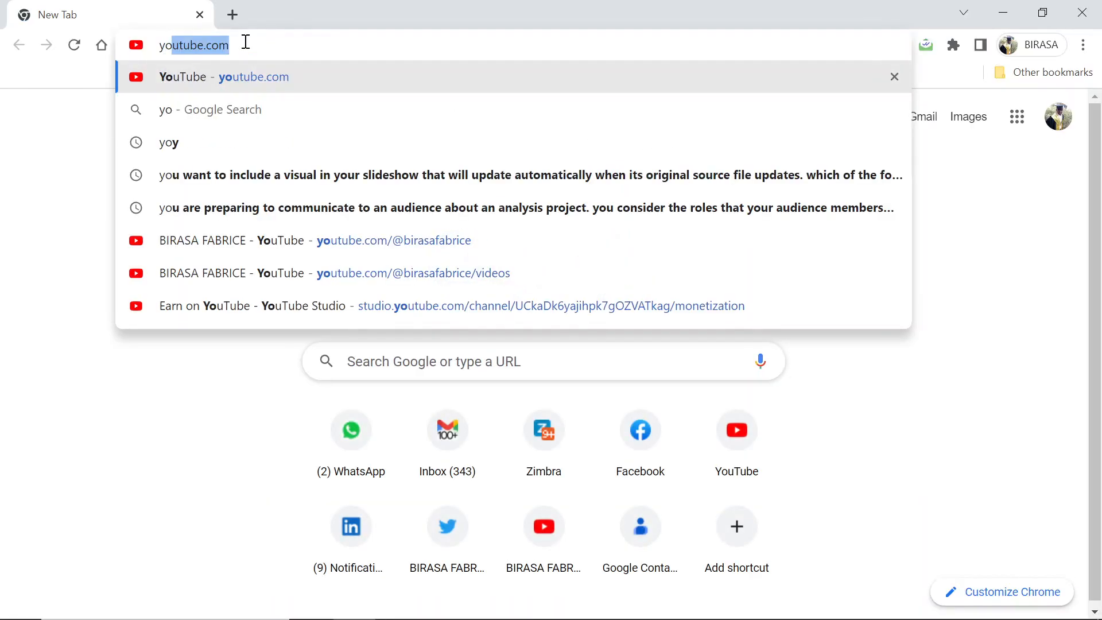
type("/")
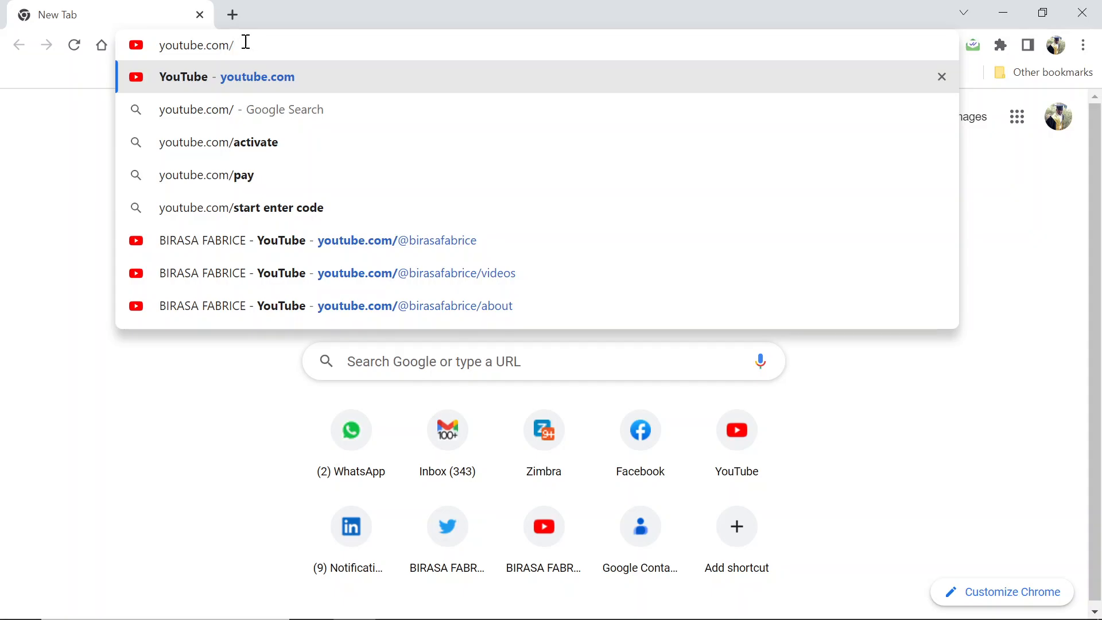
type("@")
key("Return")
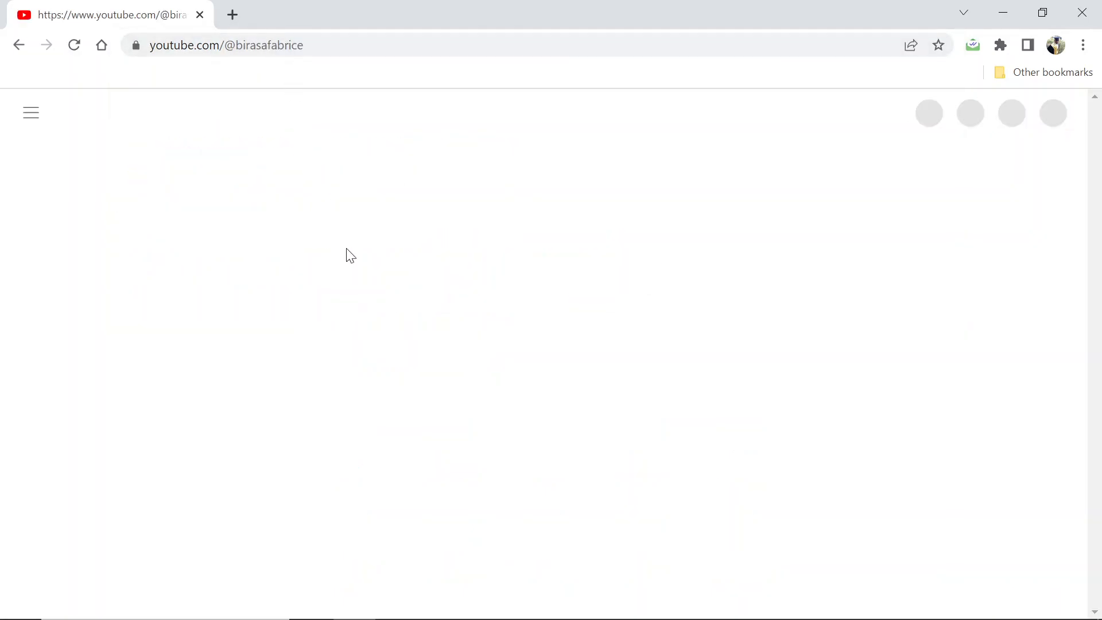
left_click(256, 473)
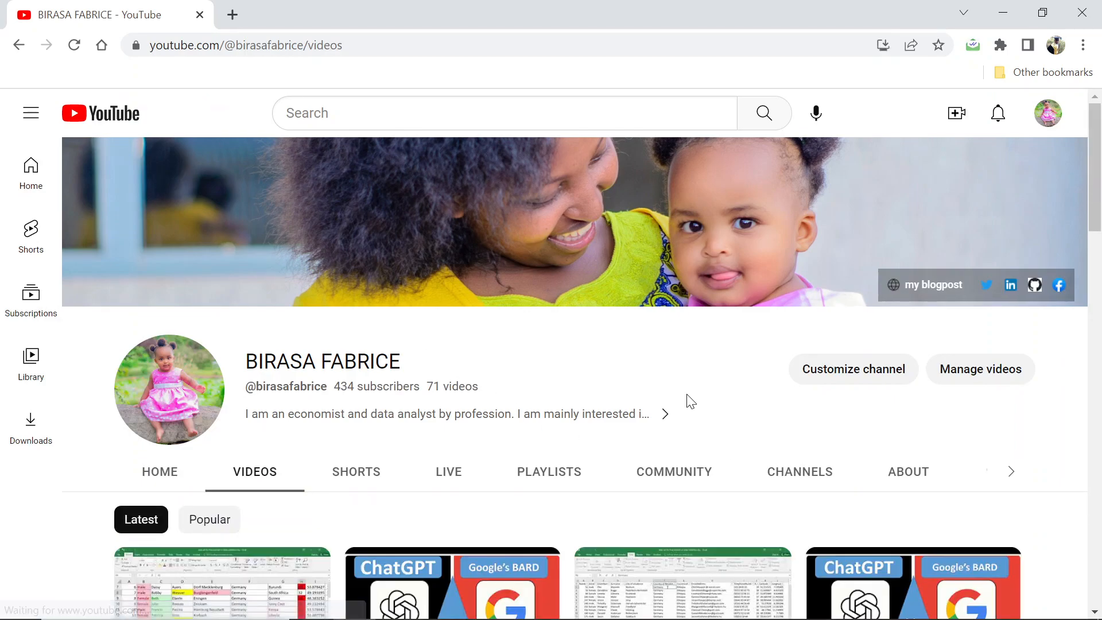
Step: Open the video "Conditional formatting in excel (part 1)", pause it and expand its description
scroll(692, 402, "down", 4)
left_click(396, 452)
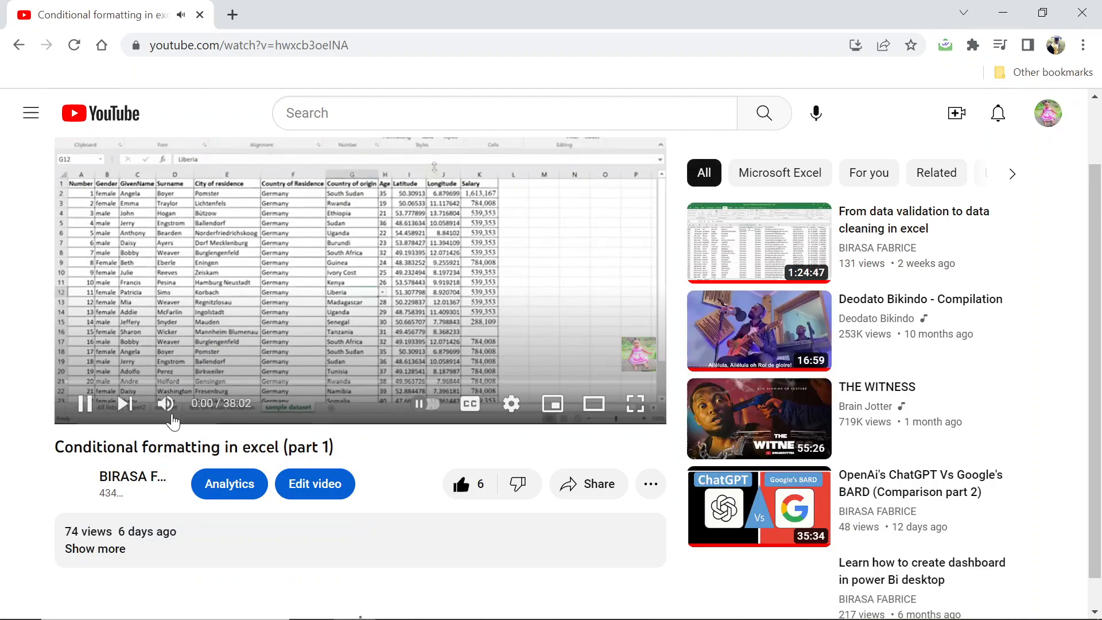
left_click(230, 303)
scroll(257, 544, "down", 2)
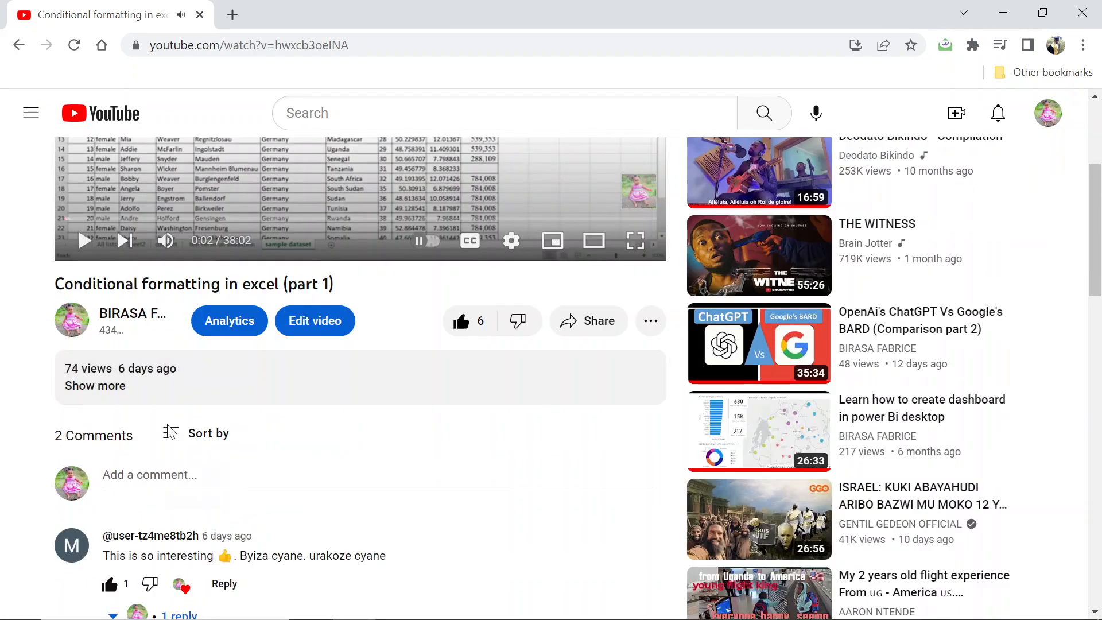
scroll(236, 507, "down", 1)
left_click(141, 296)
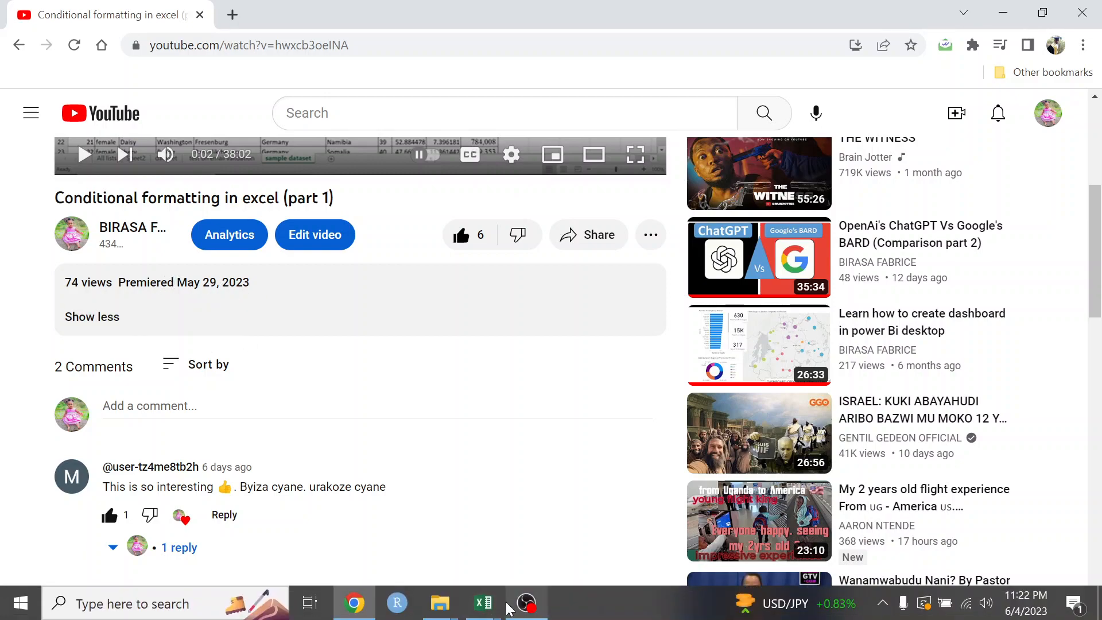
Step: Examine the title and description of the conditional formatting video on its YouTube page
mouse_move(483, 603)
left_click(599, 511)
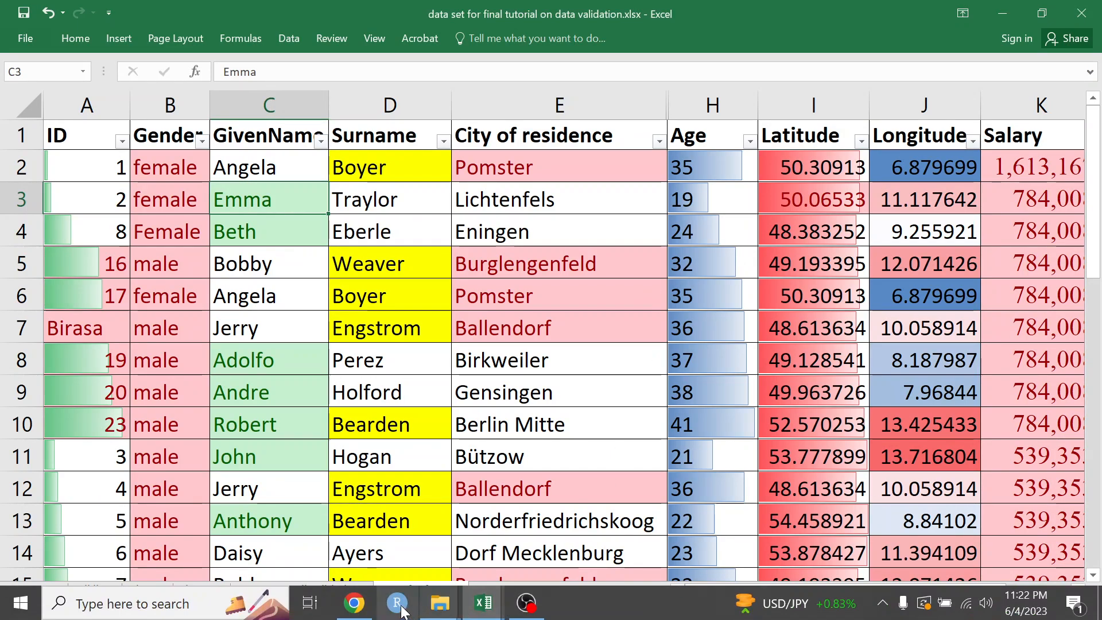
left_click(354, 603)
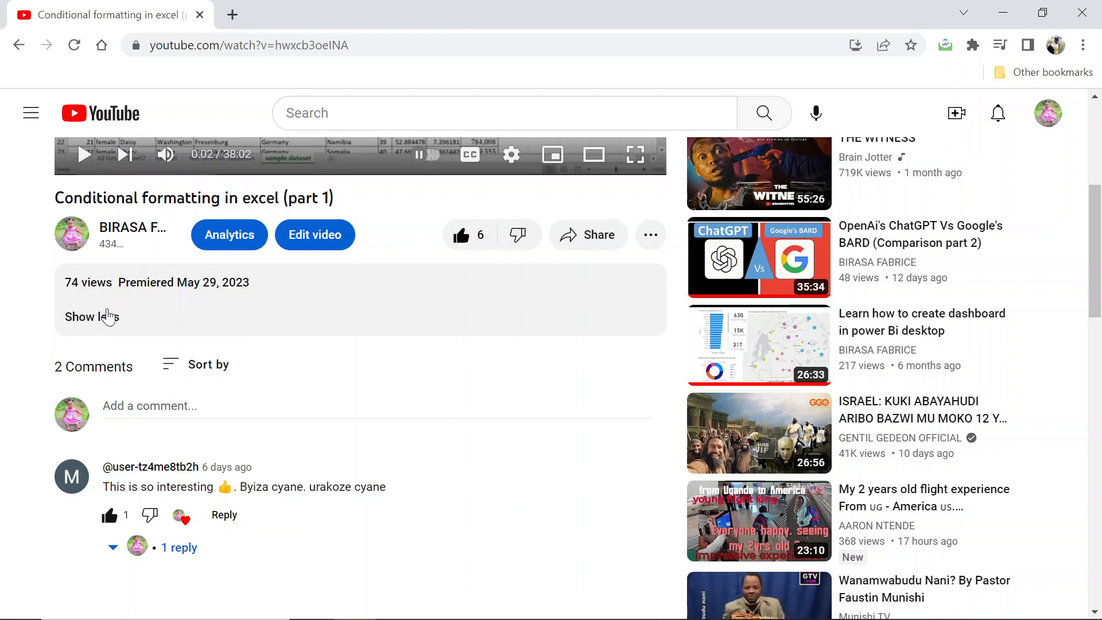
key("alt+Tab")
left_click_drag(90, 200, 337, 200)
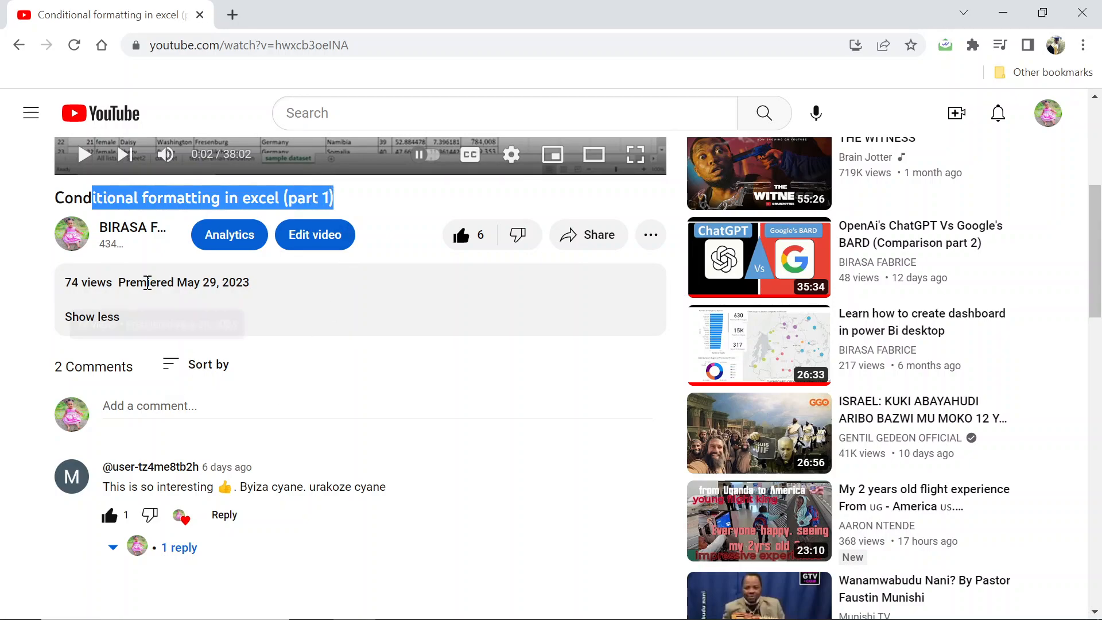
left_click(99, 316)
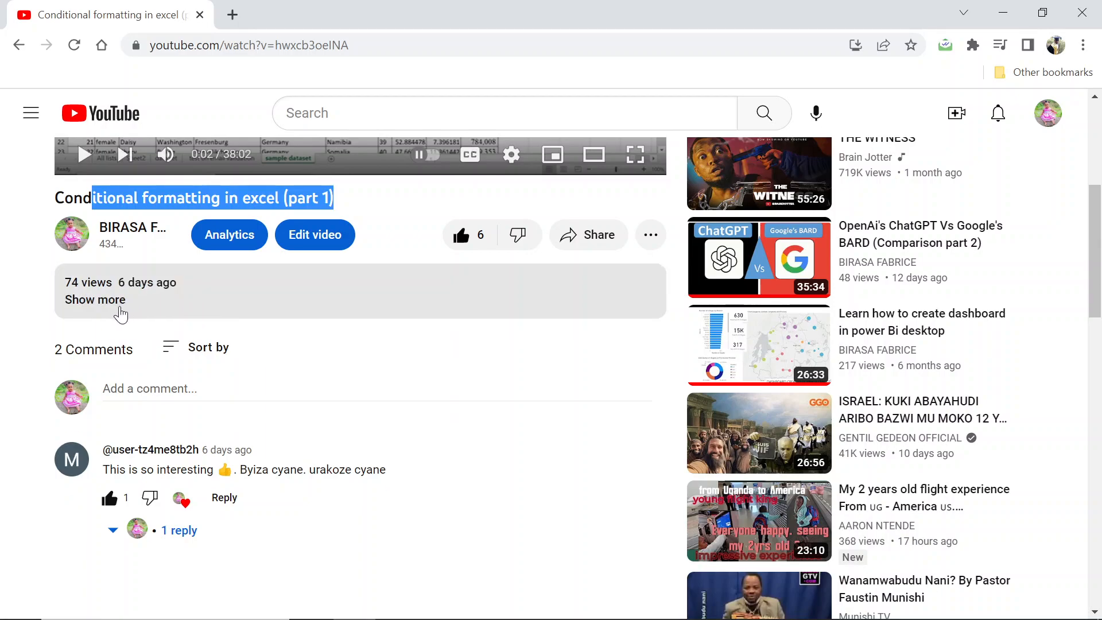
left_click(76, 305)
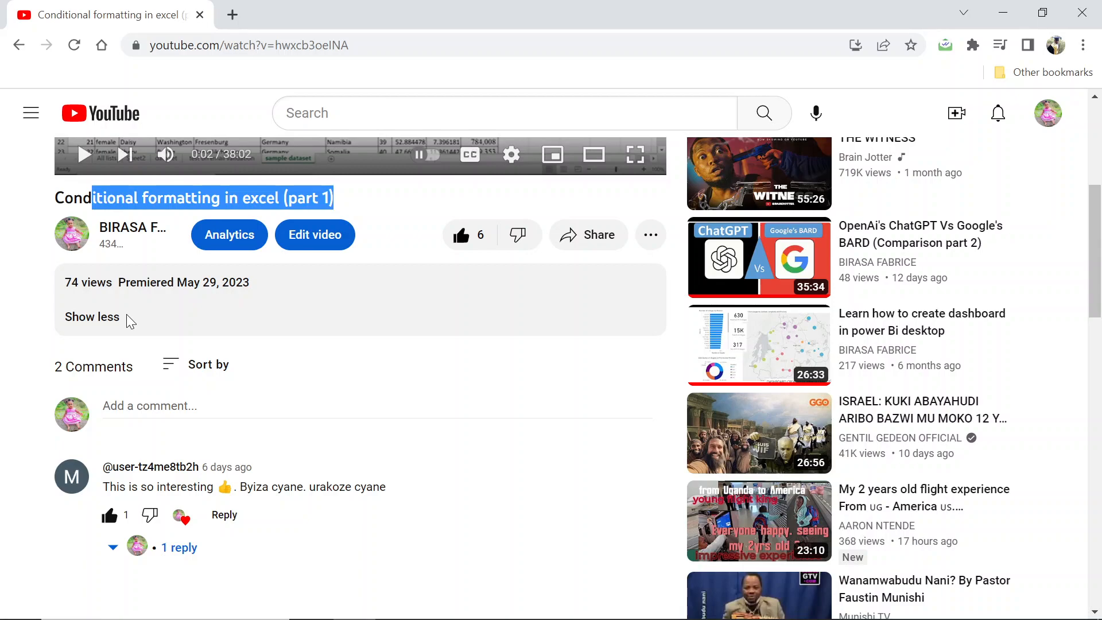
left_click(173, 195)
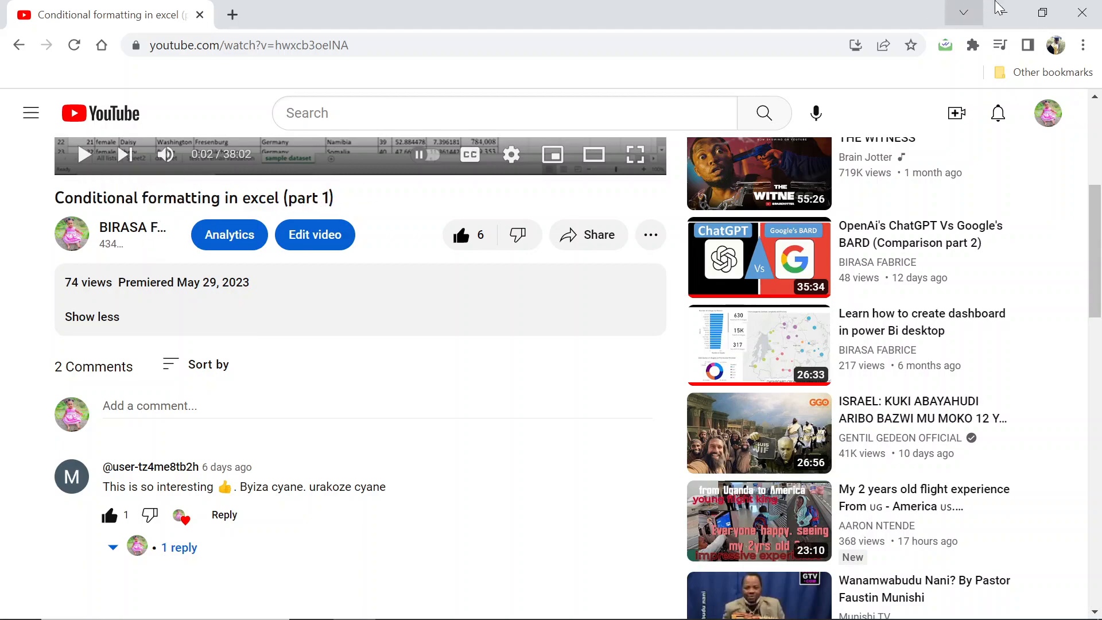
Step: Minimize Chrome and close the workbook "data set for final tutorial on data validation.xlsx"
left_click(1003, 12)
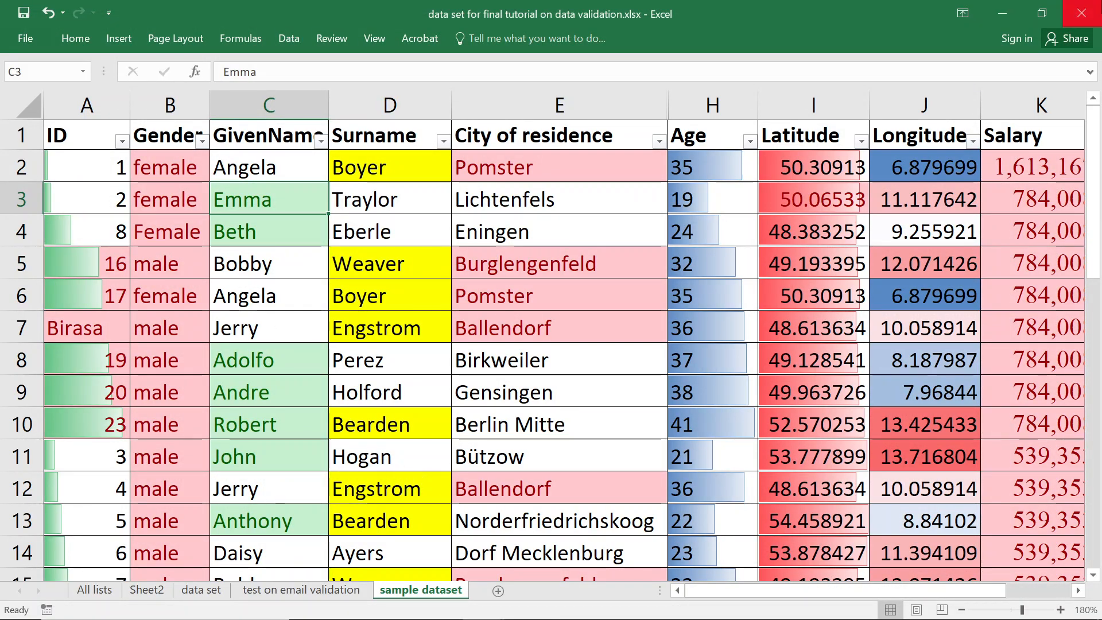
left_click(1081, 12)
left_click(536, 339)
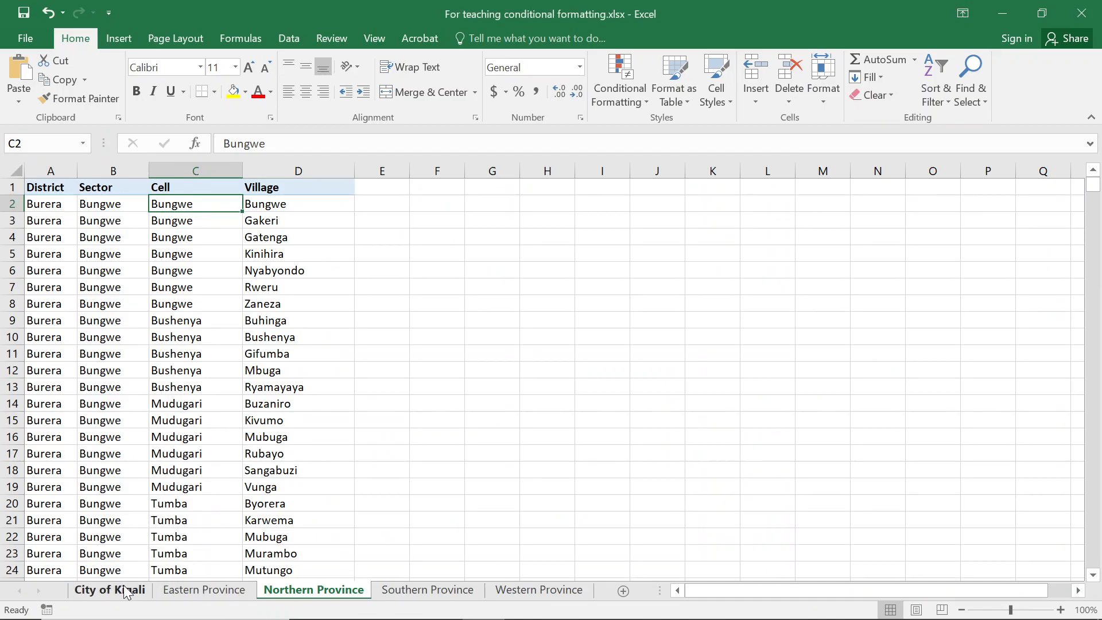
Step: Look through the Highlight Cells Rules options of Conditional Formatting on the Northern Province sheet
left_click(205, 266)
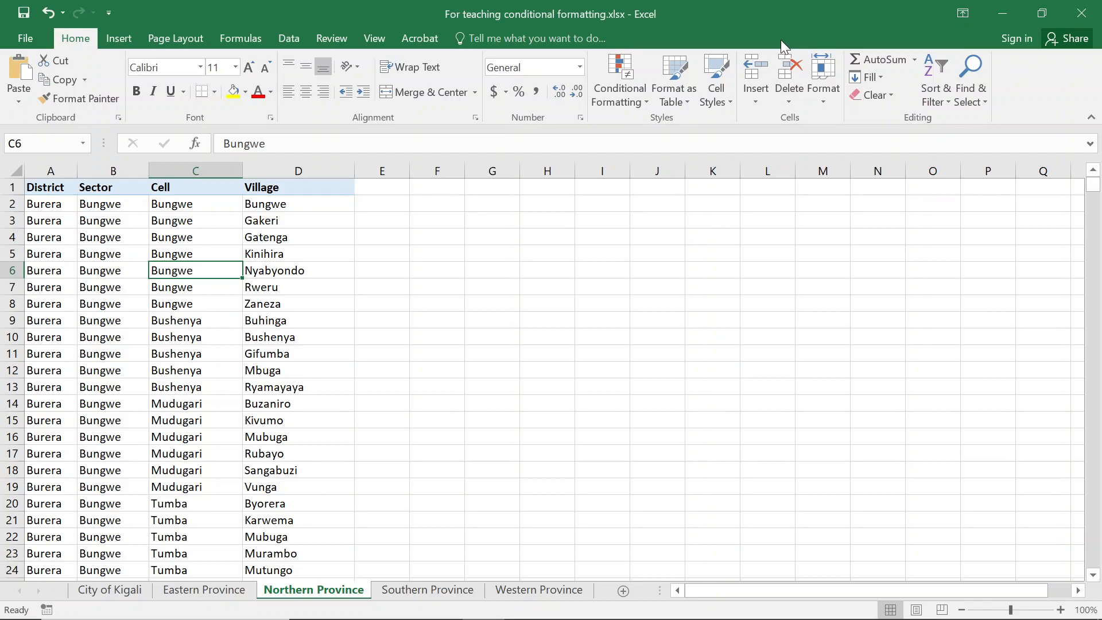
left_click(621, 89)
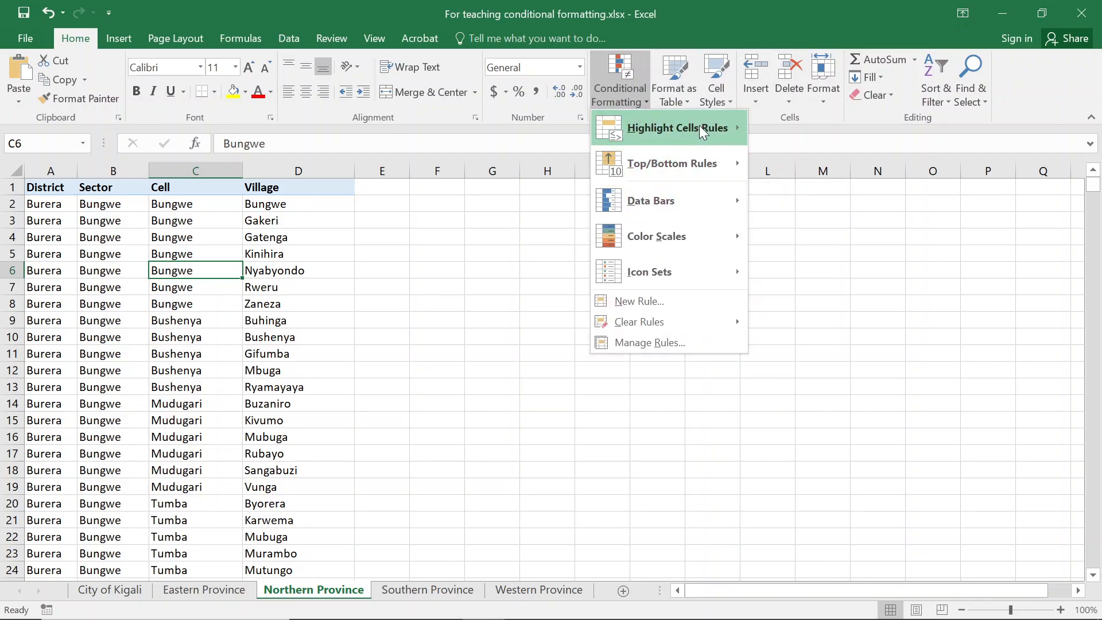
mouse_move(701, 131)
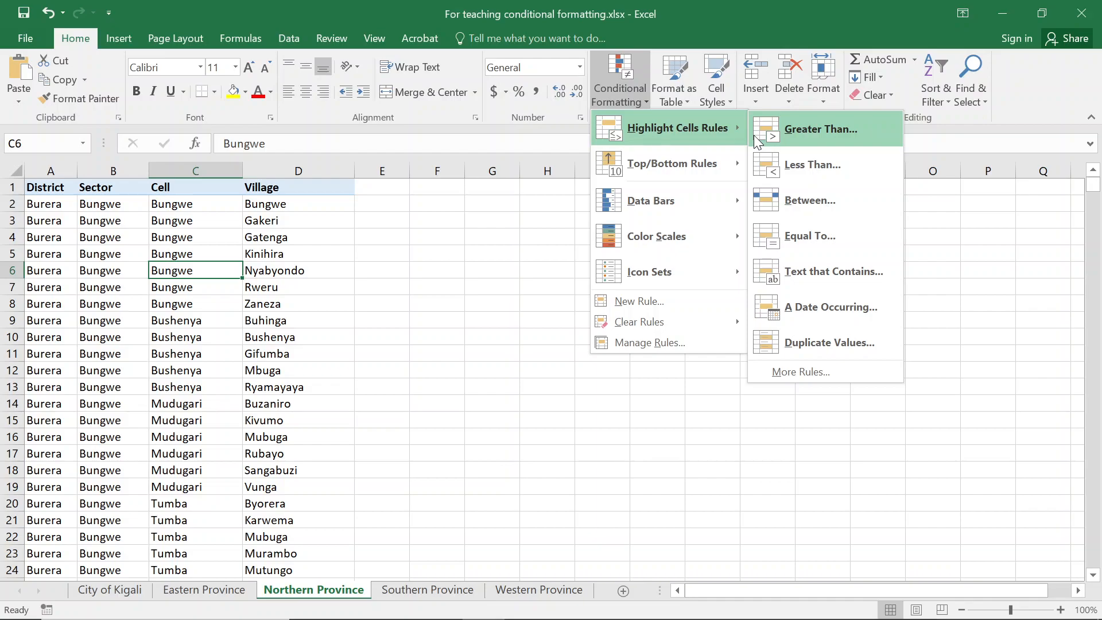
key("Escape")
key("Escape")
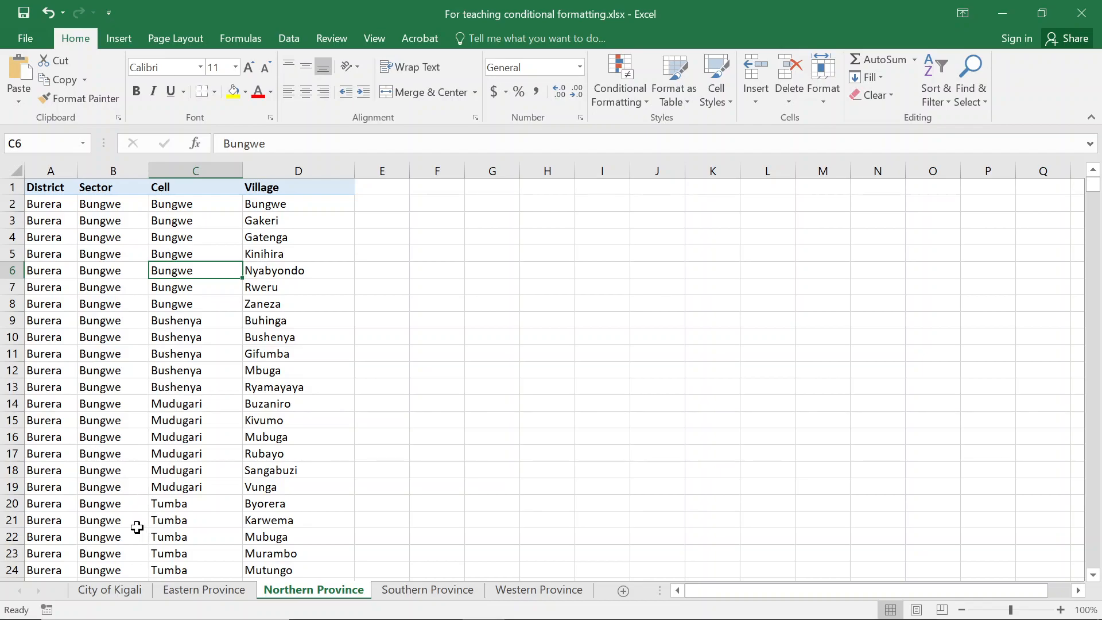
Step: Enter the heading "Administrative entities of Rwanda" in cell I10 of the City of Kigali sheet
left_click(123, 590)
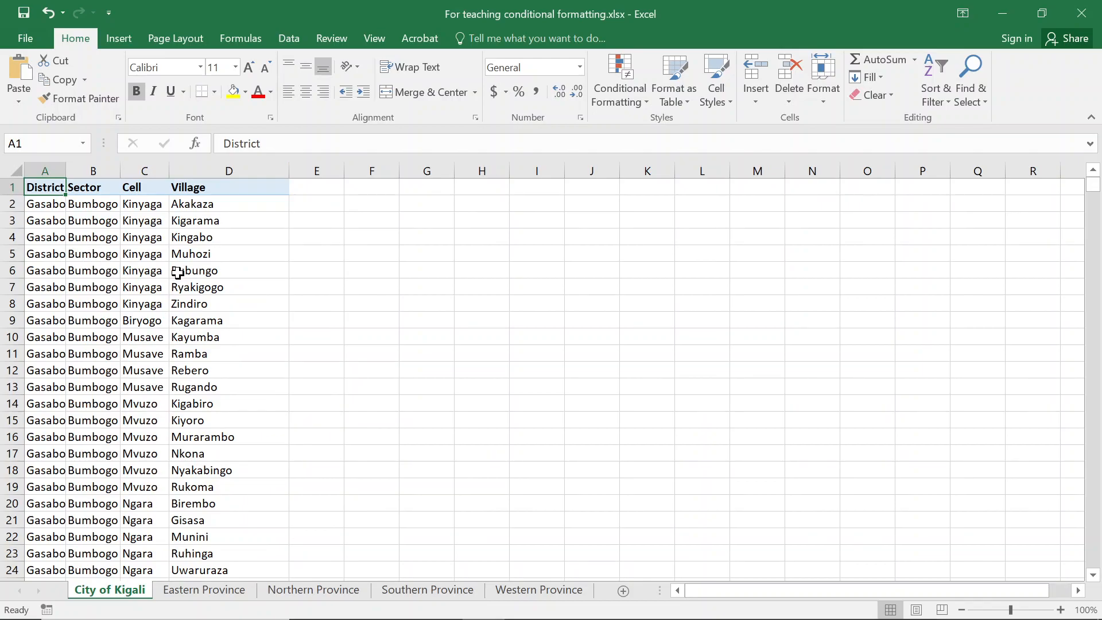
left_click(560, 340)
type("A")
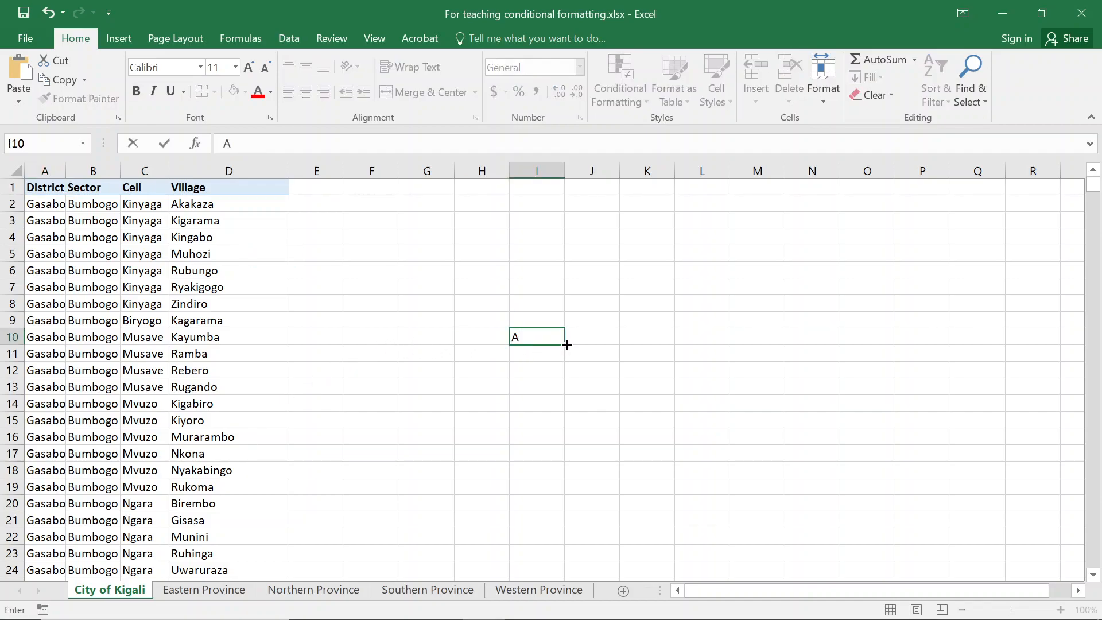
type("dministrative entit")
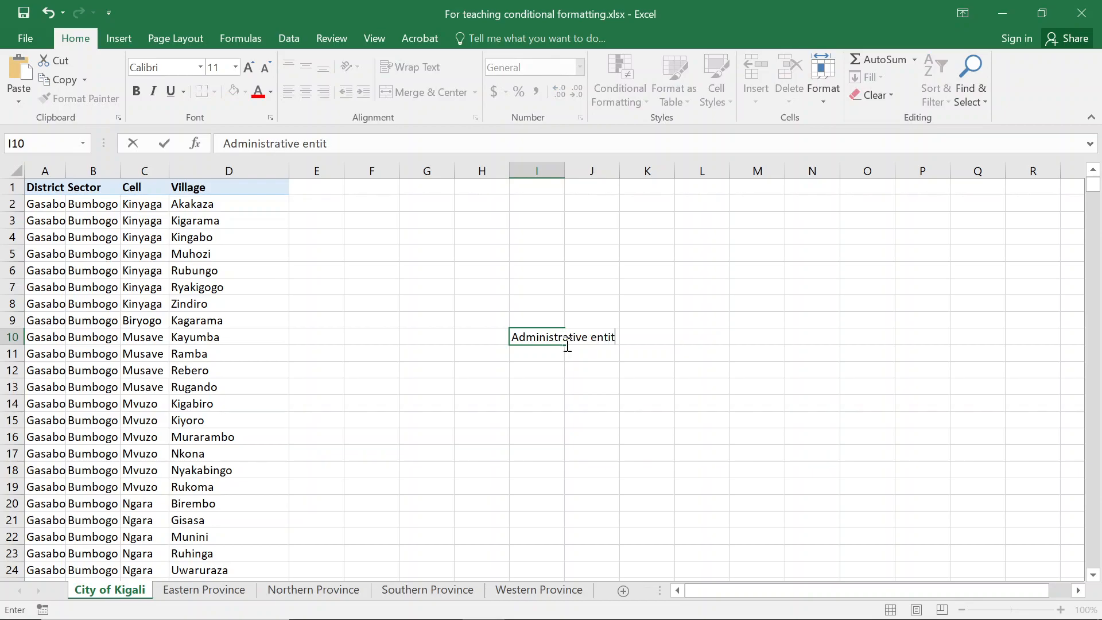
type("ies of Rwanda")
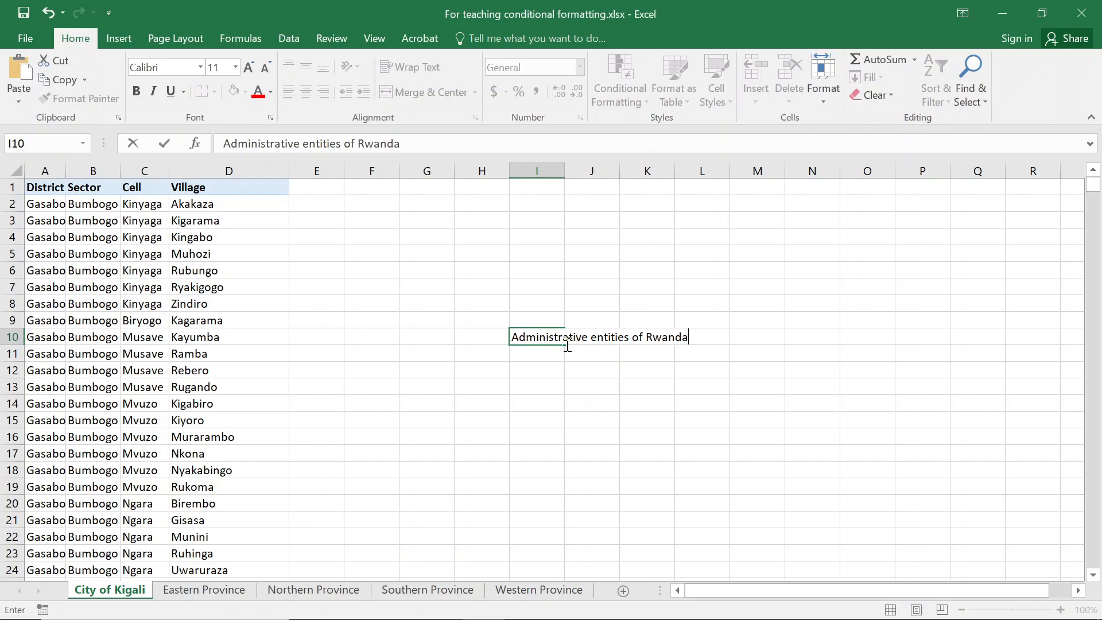
key("Return")
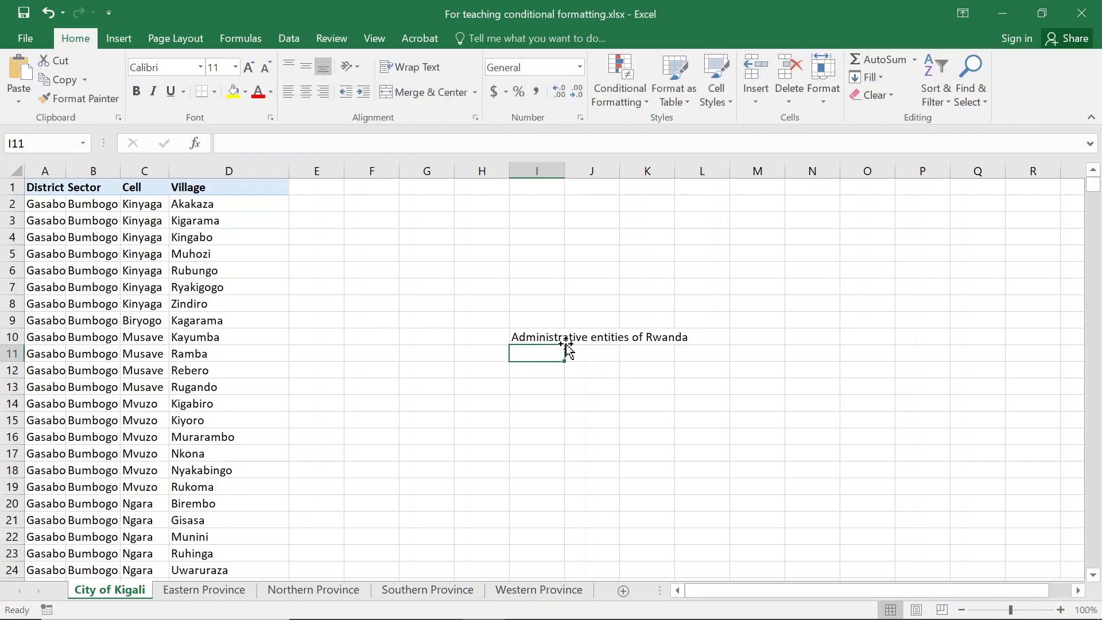
Step: Enter "Province/Cok" in cell I11 below the administrative entities heading
type("Provicen")
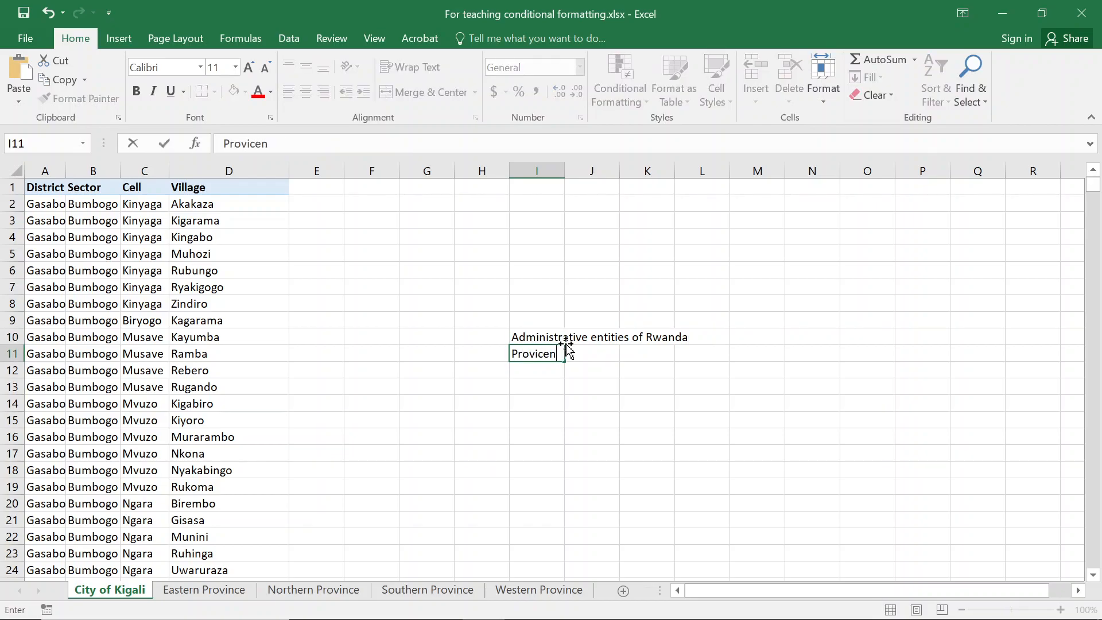
key("BackSpace")
key("BackSpace")
key("BackSpace")
type("nce/Cok")
key("Return")
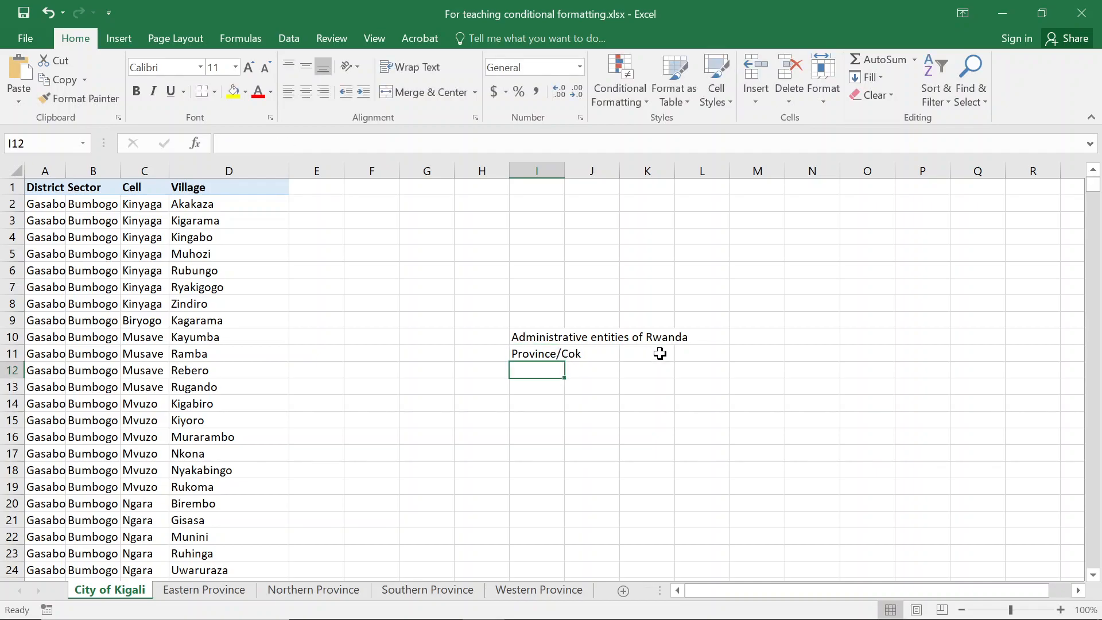
Step: Continue the list of administrative entities with "District" in cell I12 and "Sectors" in cell I13
type("District")
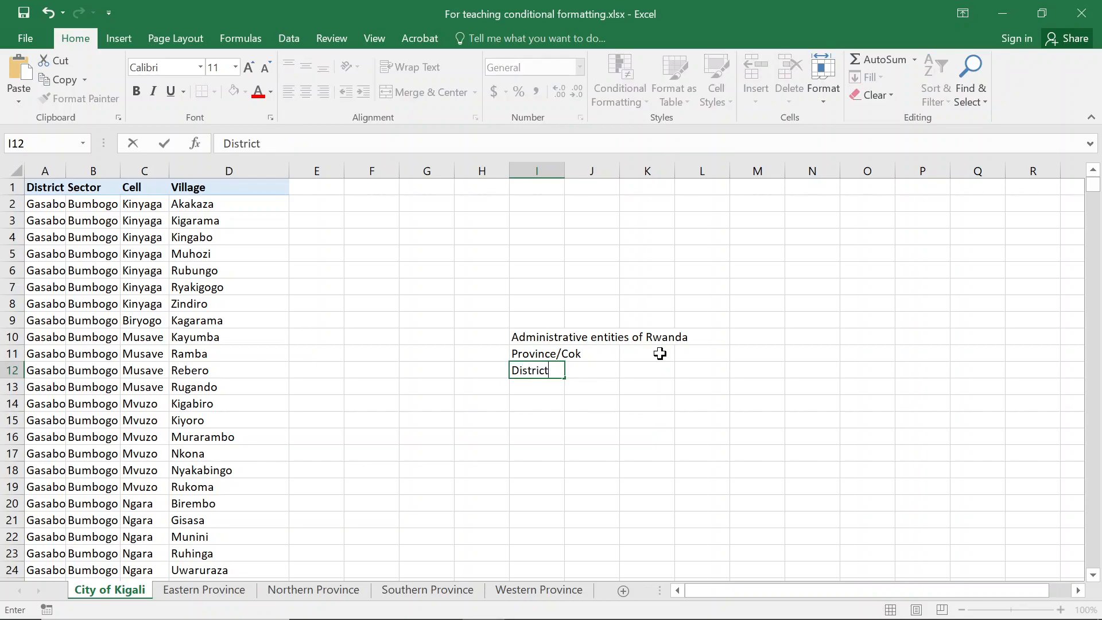
key("Return")
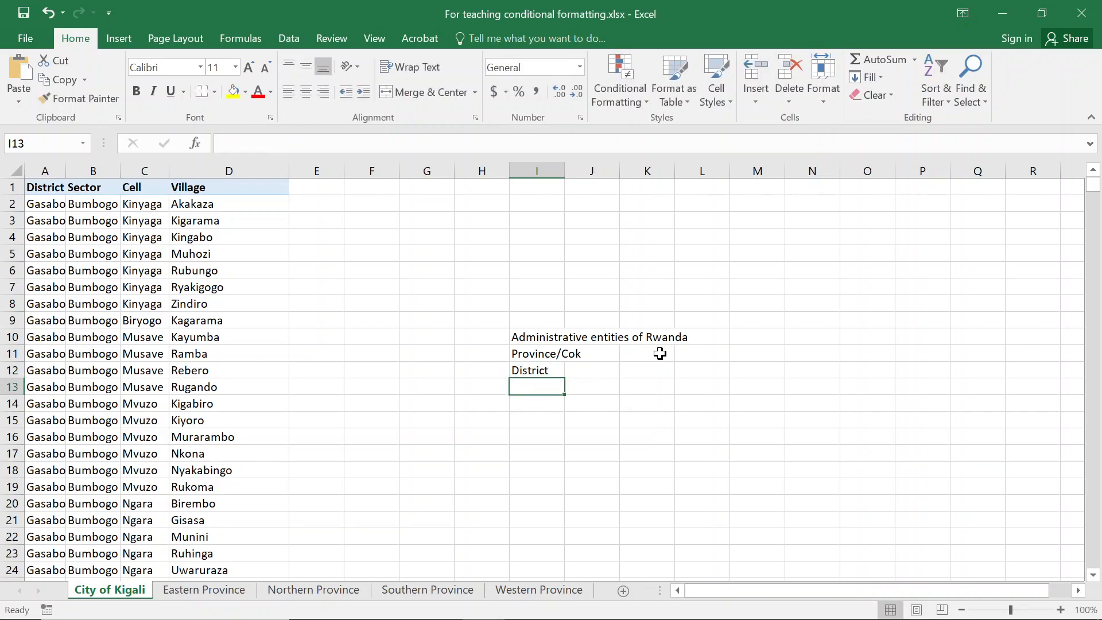
type("Sectors")
key("Return")
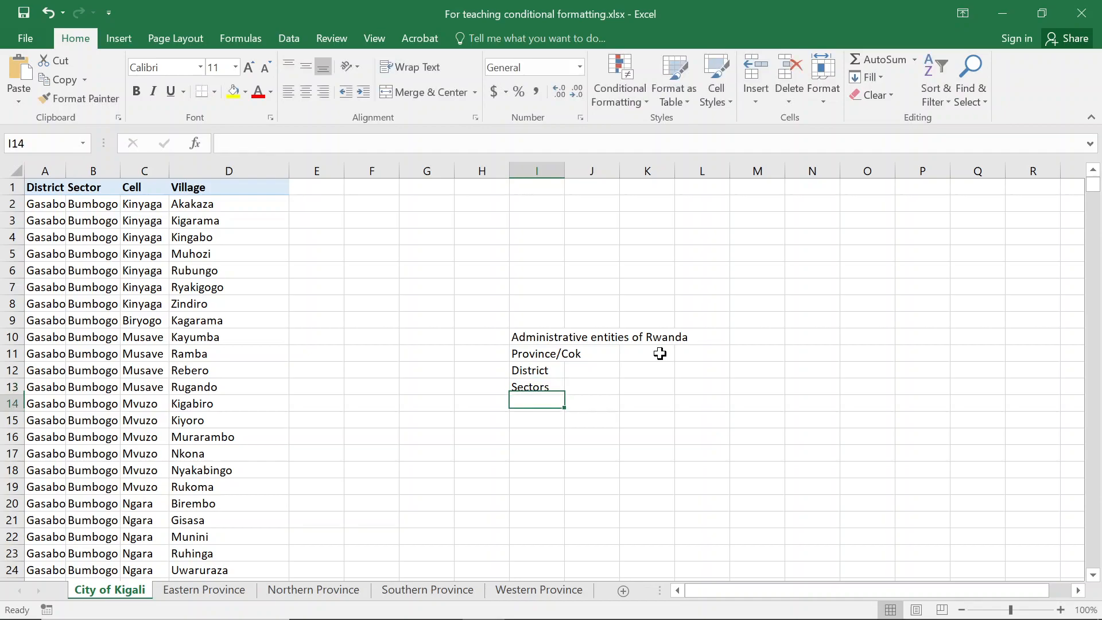
Step: Complete the list of administrative entities with "Cells" in cell I14 and "Villages" in cell I15
type("Cels")
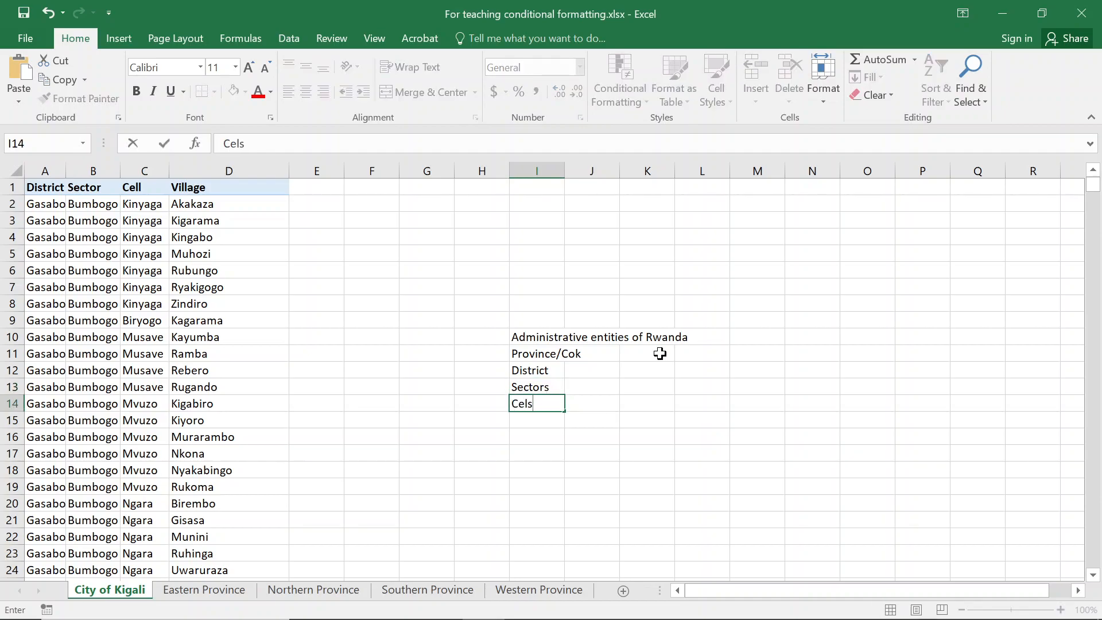
key("BackSpace")
type("ls")
key("Return")
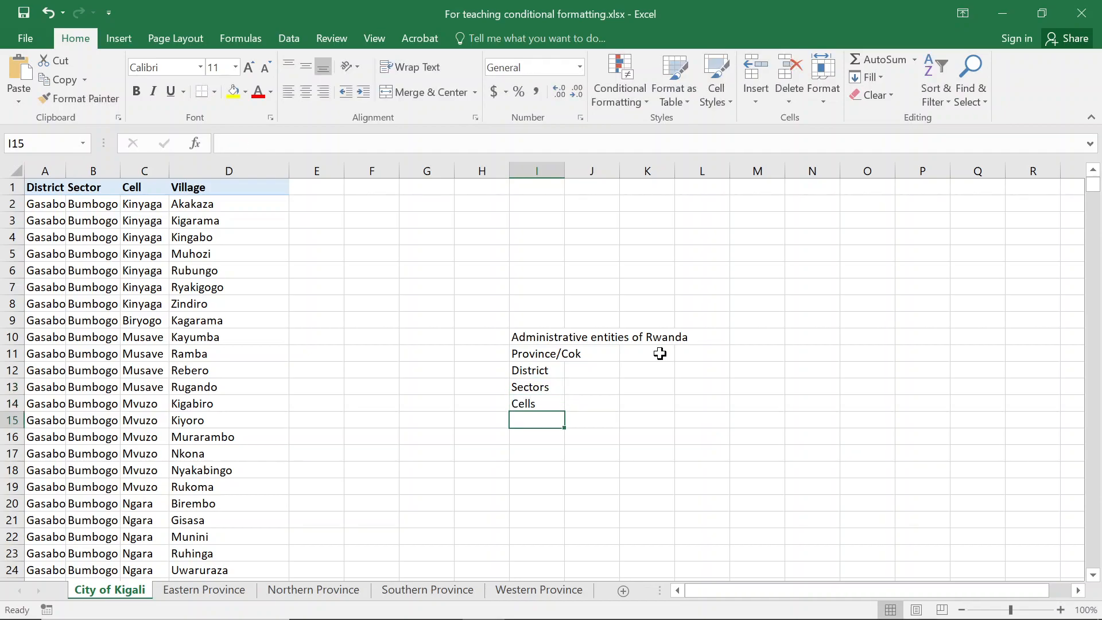
type("Villages")
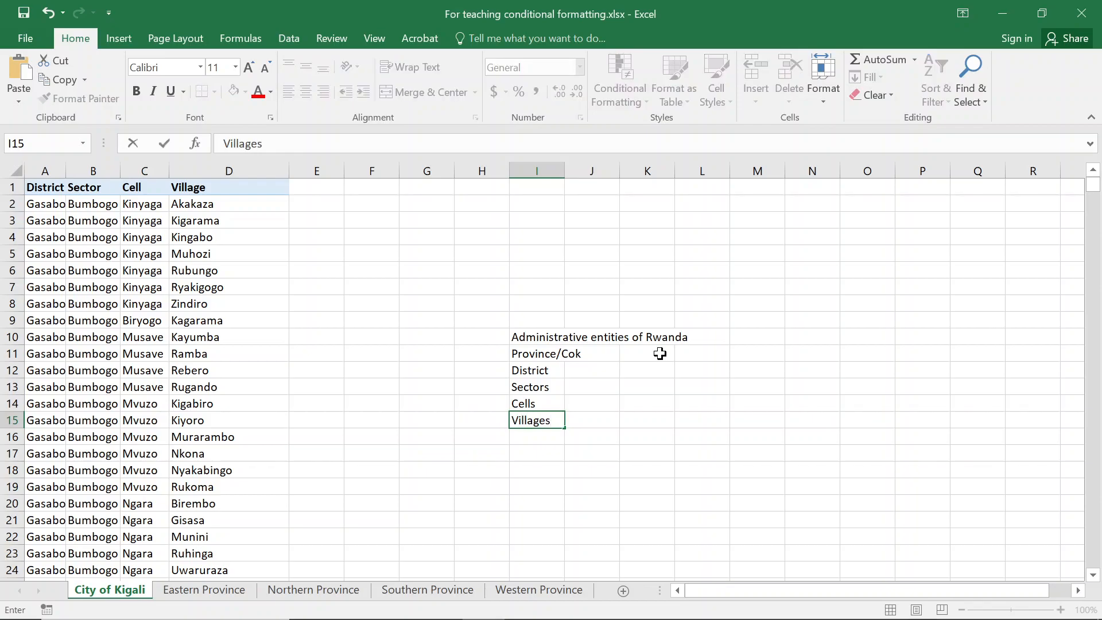
key("Return")
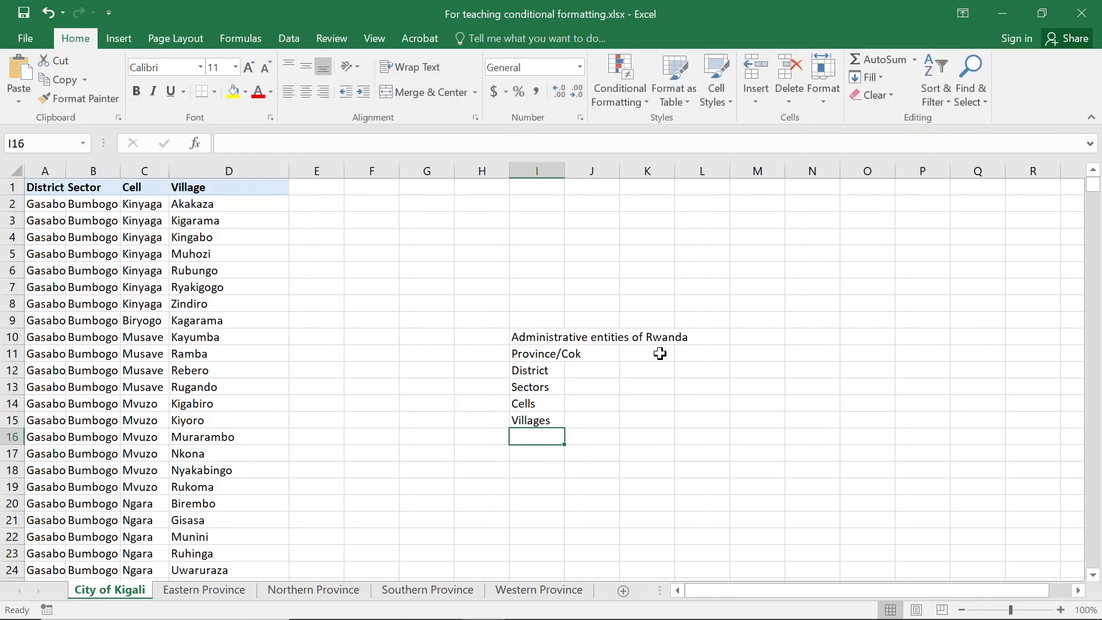
Step: Clear the administrative entities list in I10:I15 and undo the clearing
left_click_drag(524, 339, 544, 425)
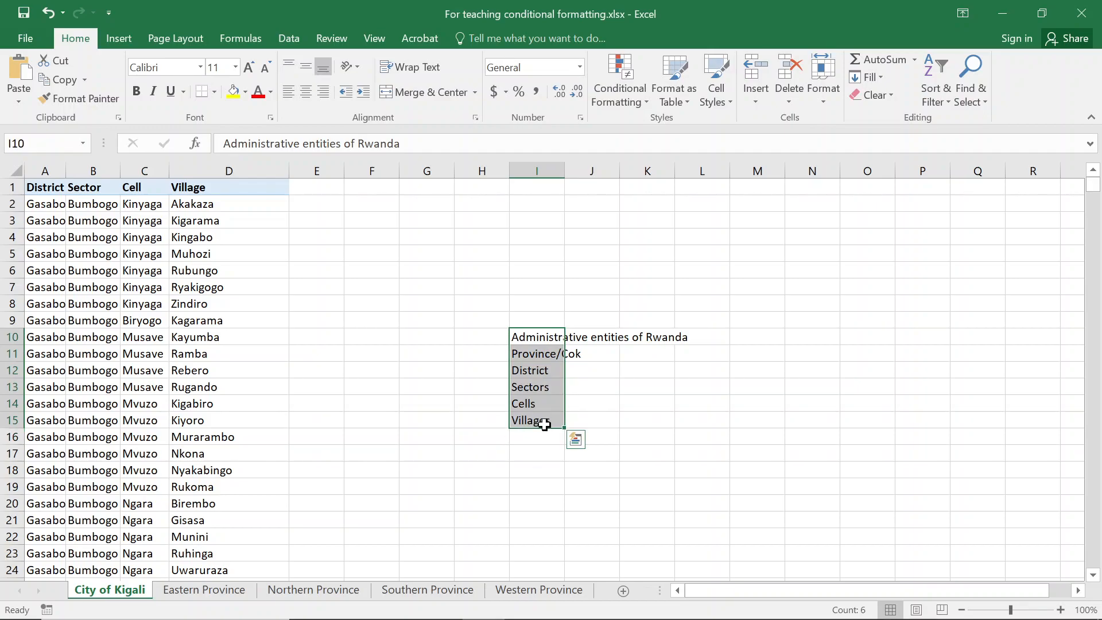
key("Delete")
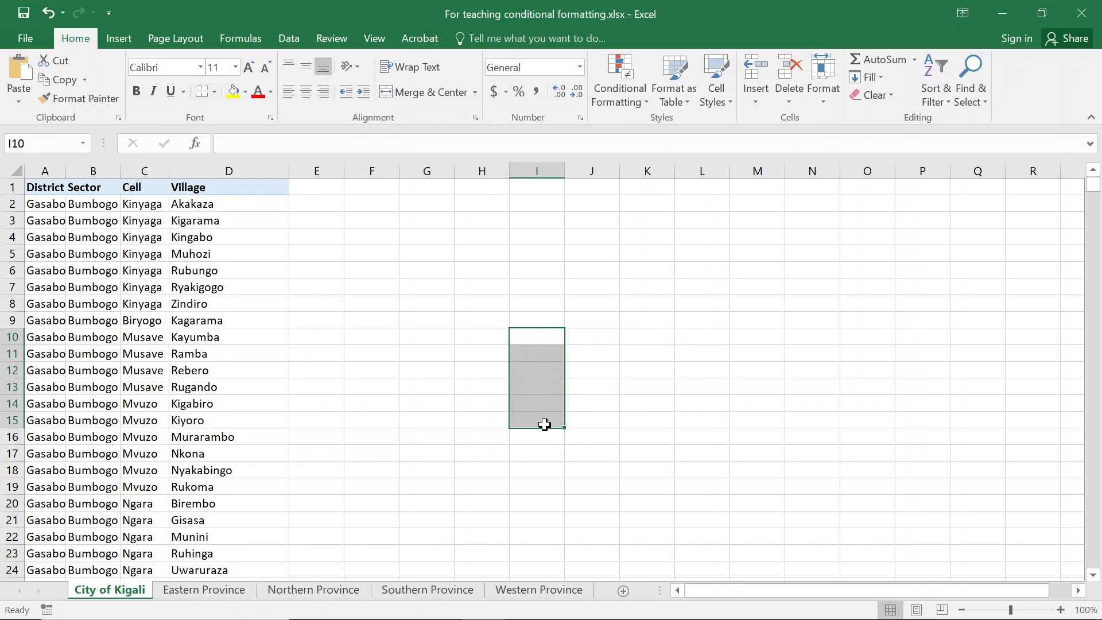
key("ctrl+z")
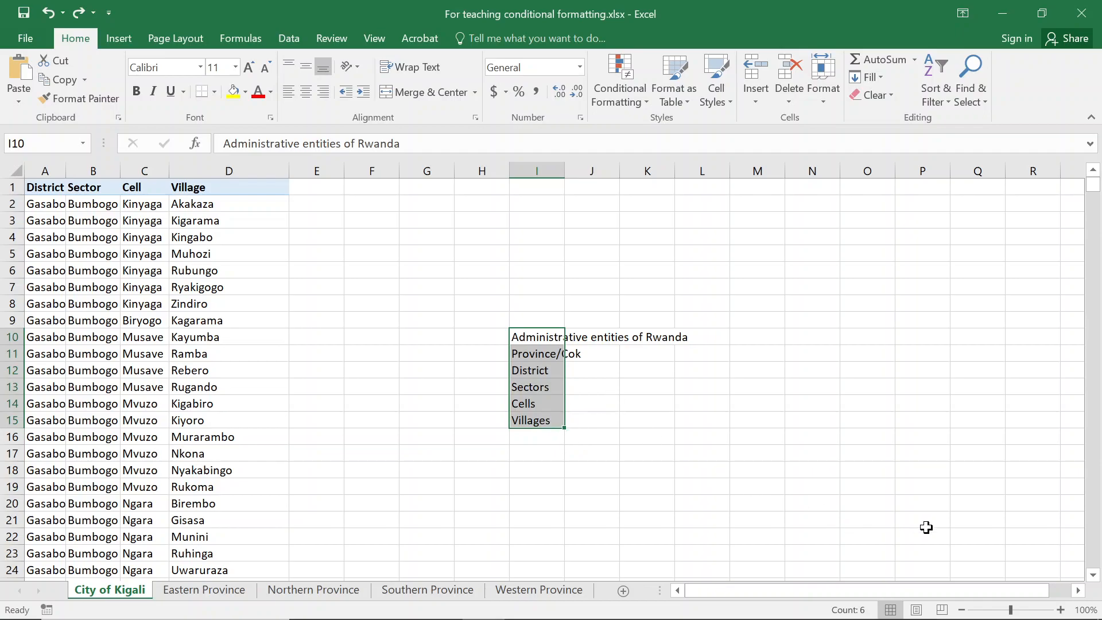
Step: Review the administrative entities list in column I at a larger size, from its heading down through the individual levels
left_click(1060, 610)
left_click(1060, 610)
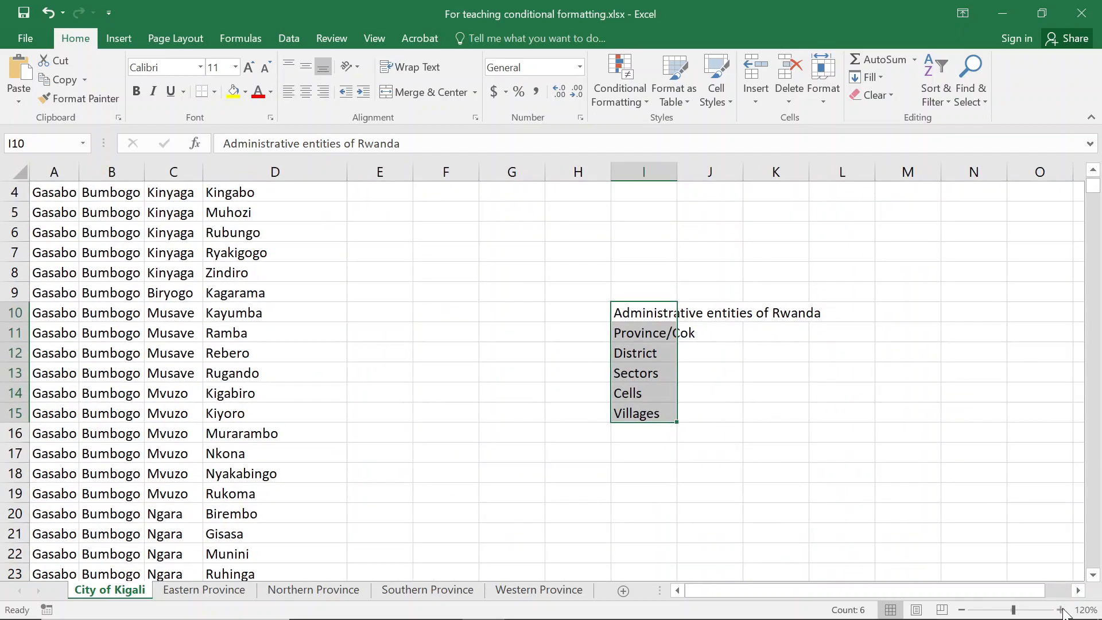
left_click(1061, 609)
left_click(1060, 610)
left_click(1060, 610)
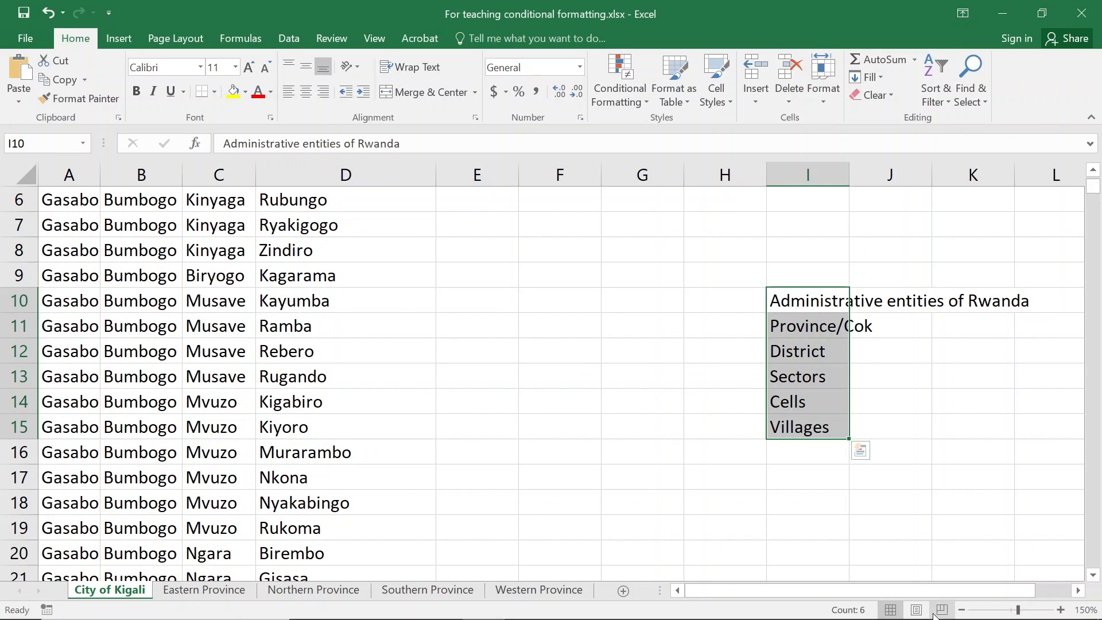
left_click_drag(933, 596, 970, 592)
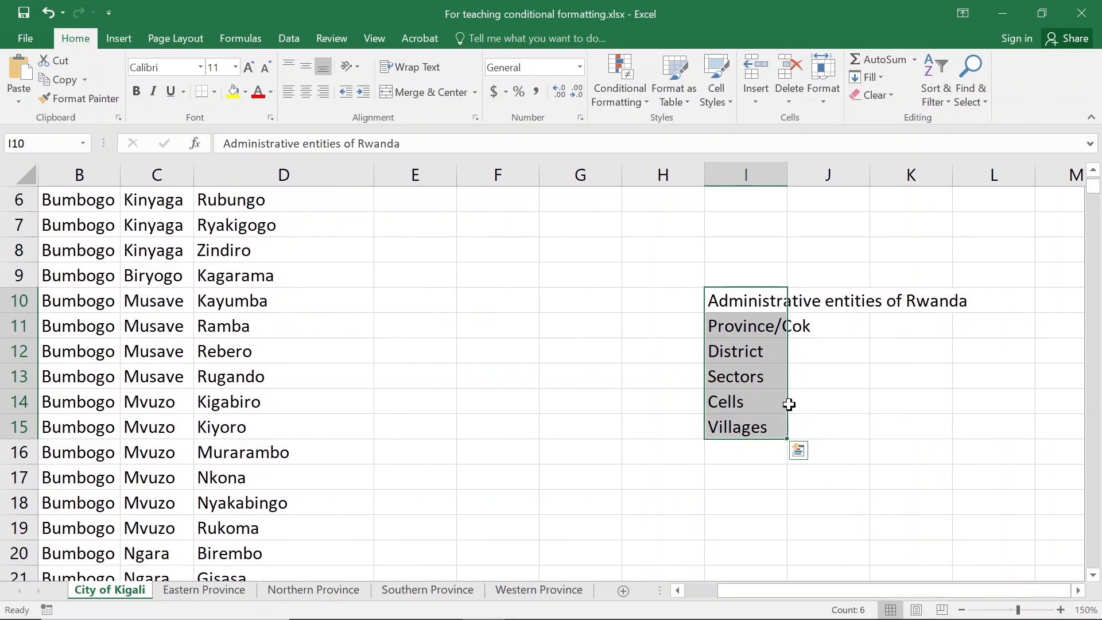
left_click(750, 300)
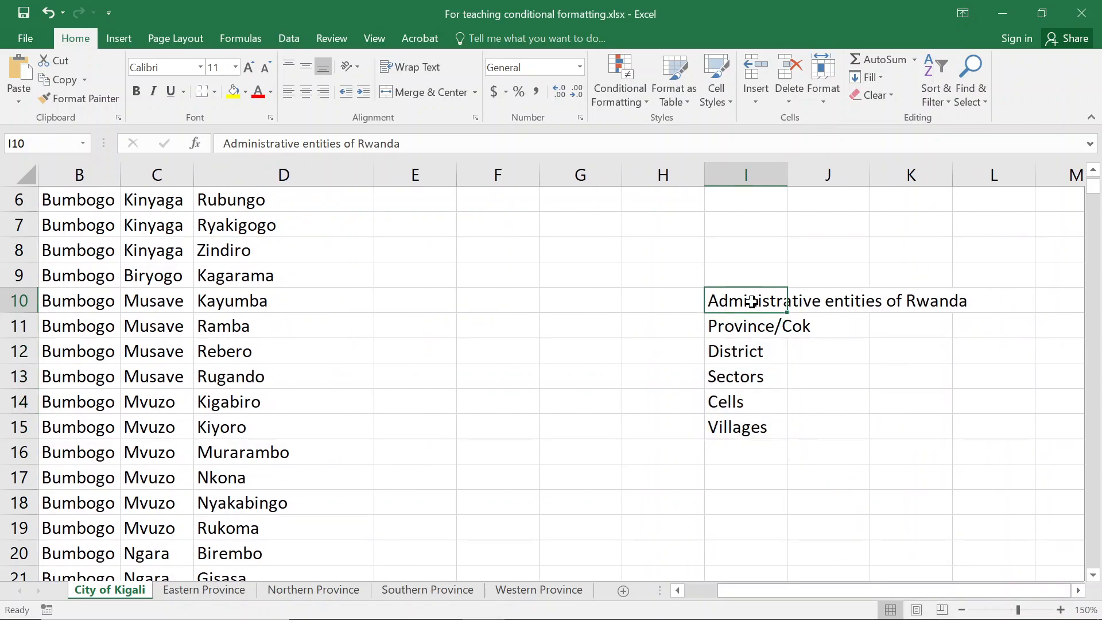
left_click_drag(750, 300, 746, 405)
left_click_drag(748, 321, 749, 425)
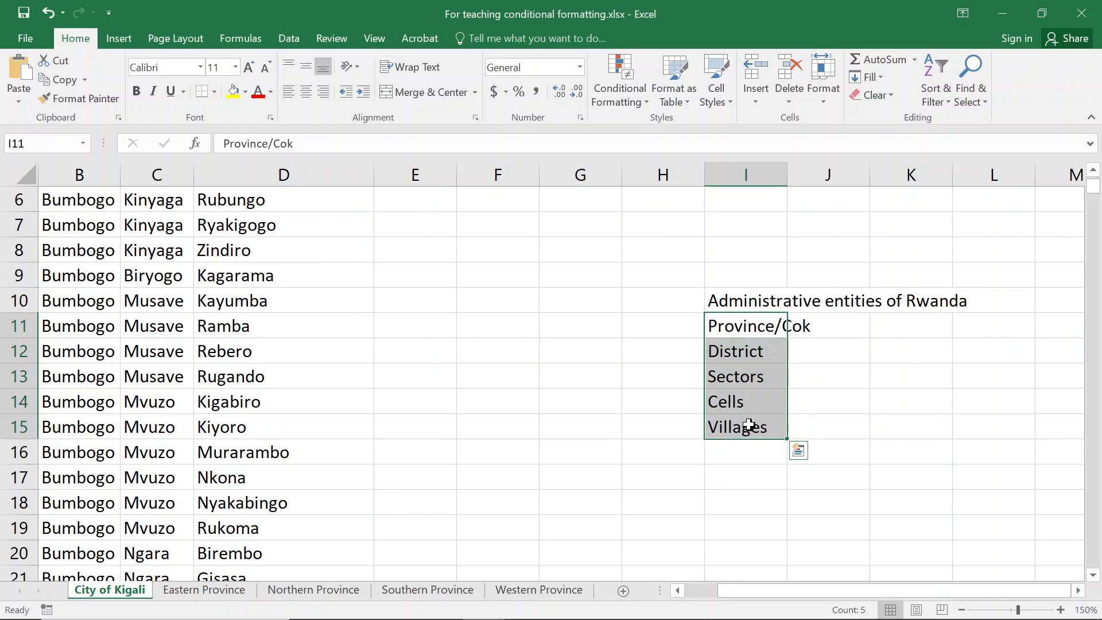
left_click(742, 349)
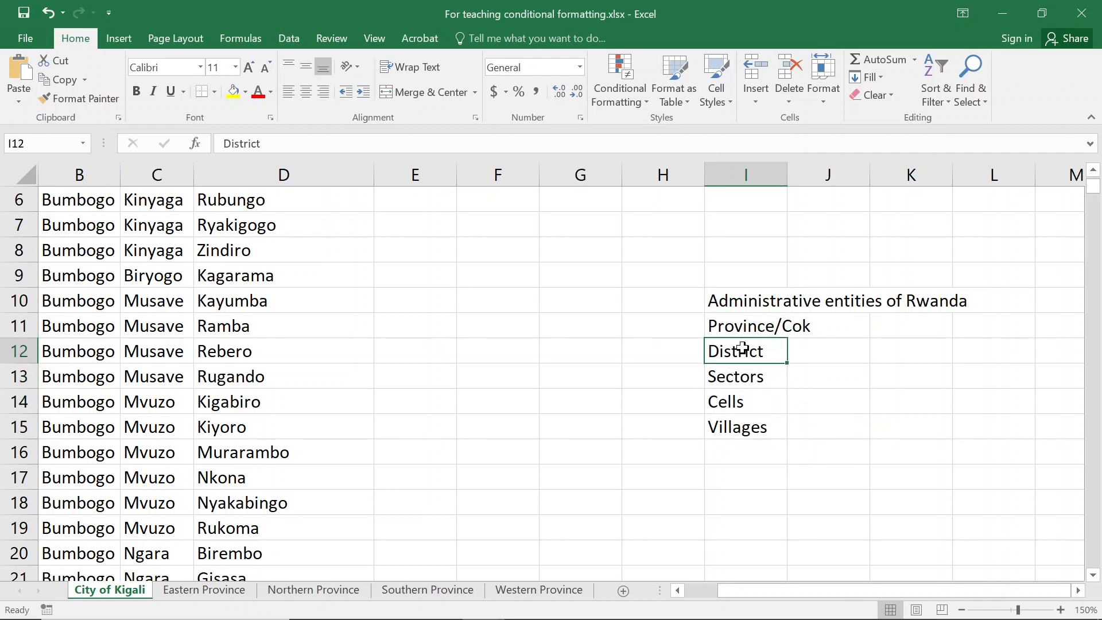
left_click(746, 378)
left_click(750, 406)
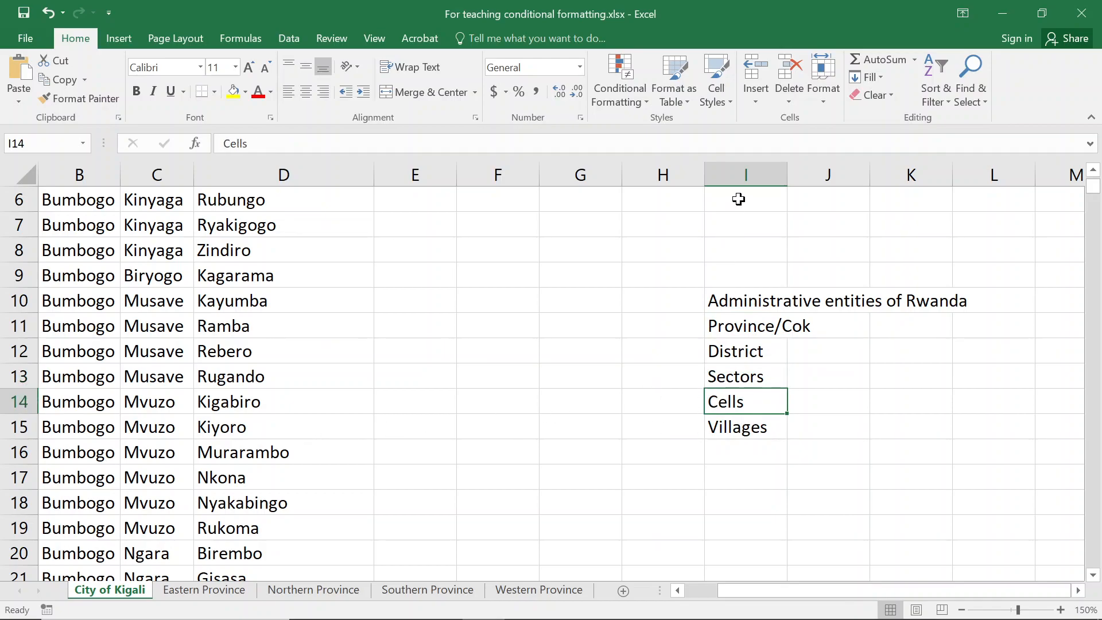
Step: Delete column I containing the administrative entities list and undo the column deletion
left_click(750, 169)
right_click(755, 171)
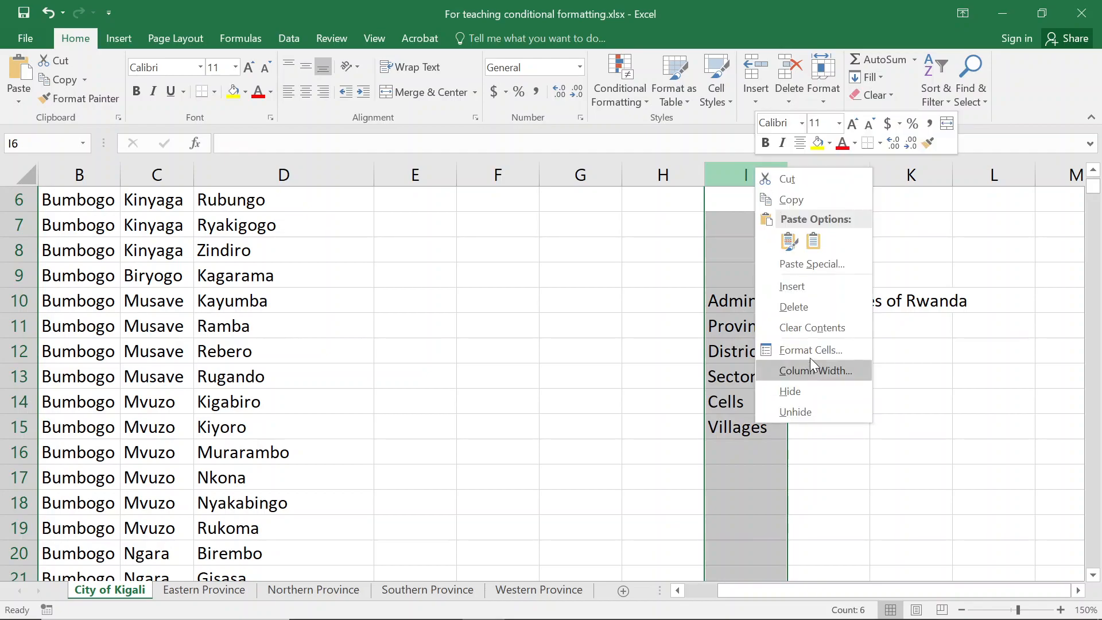
left_click(798, 307)
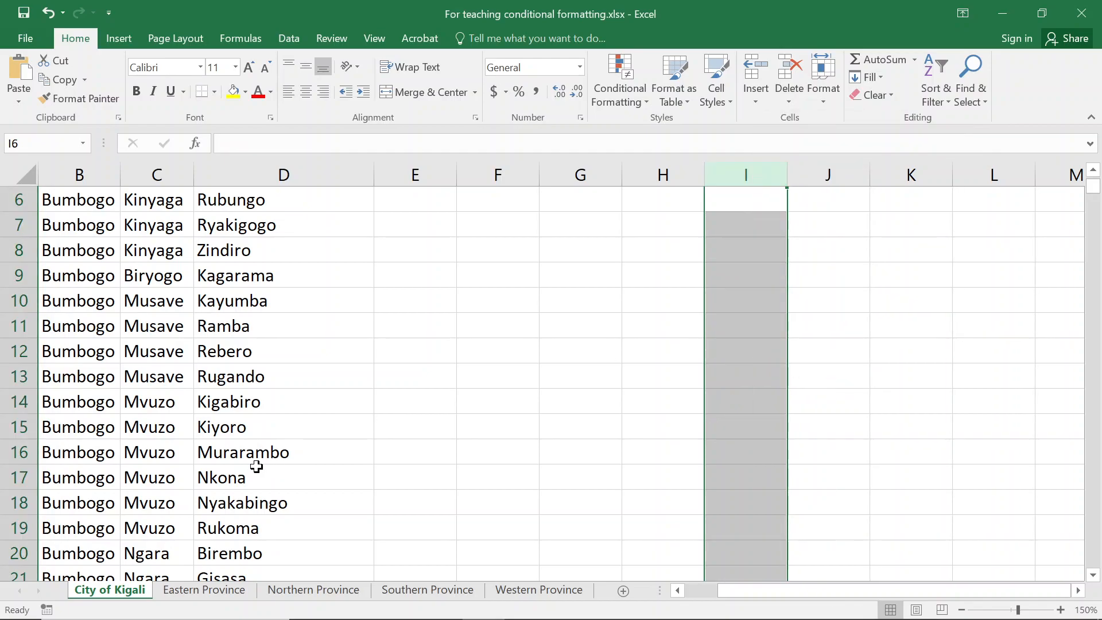
key("ctrl+z")
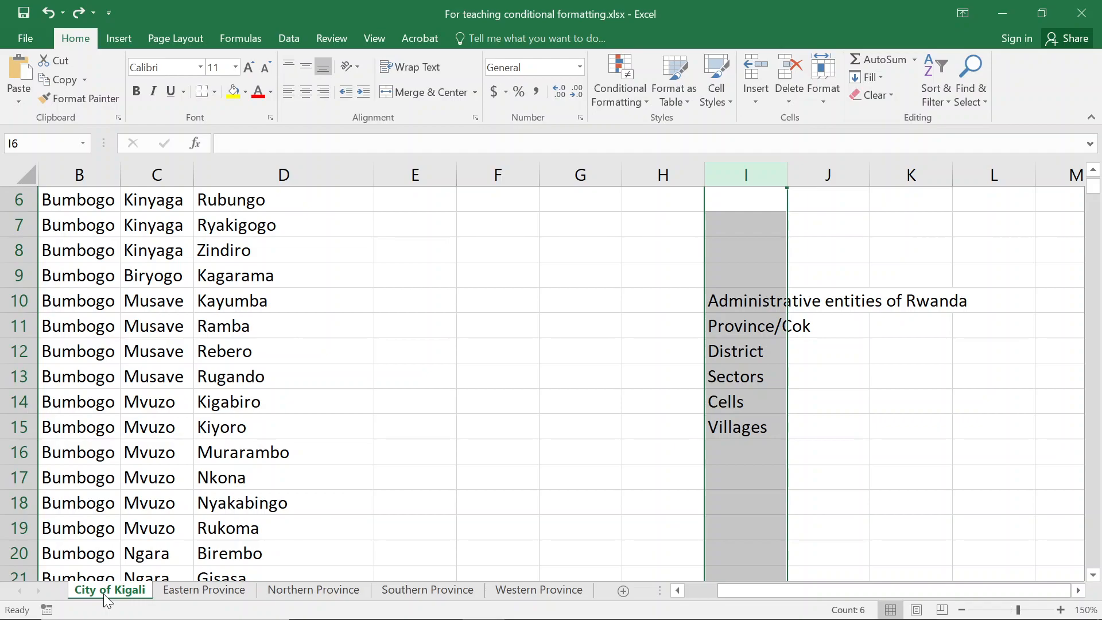
Step: Deselect column I and switch to the Eastern Province sheet
left_click(109, 525)
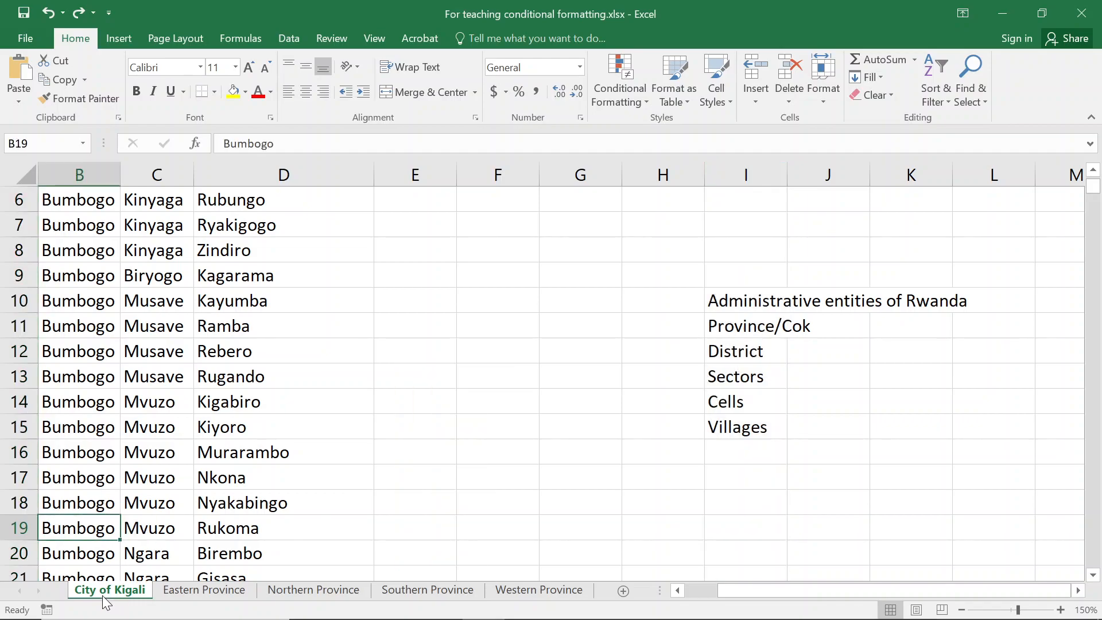
left_click(184, 595)
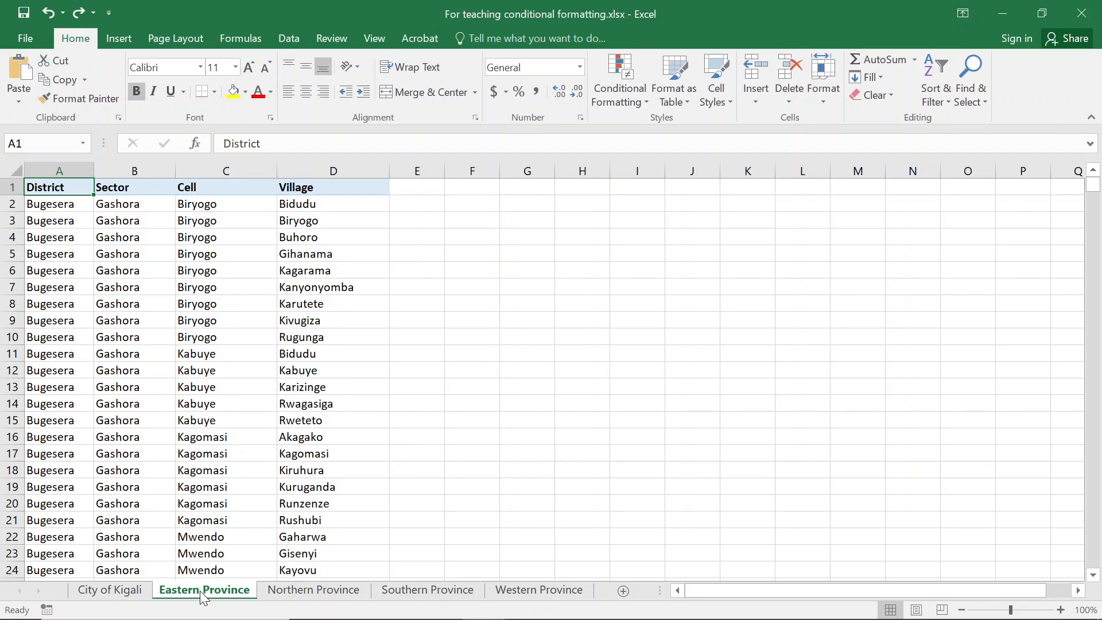
mouse_move(413, 618)
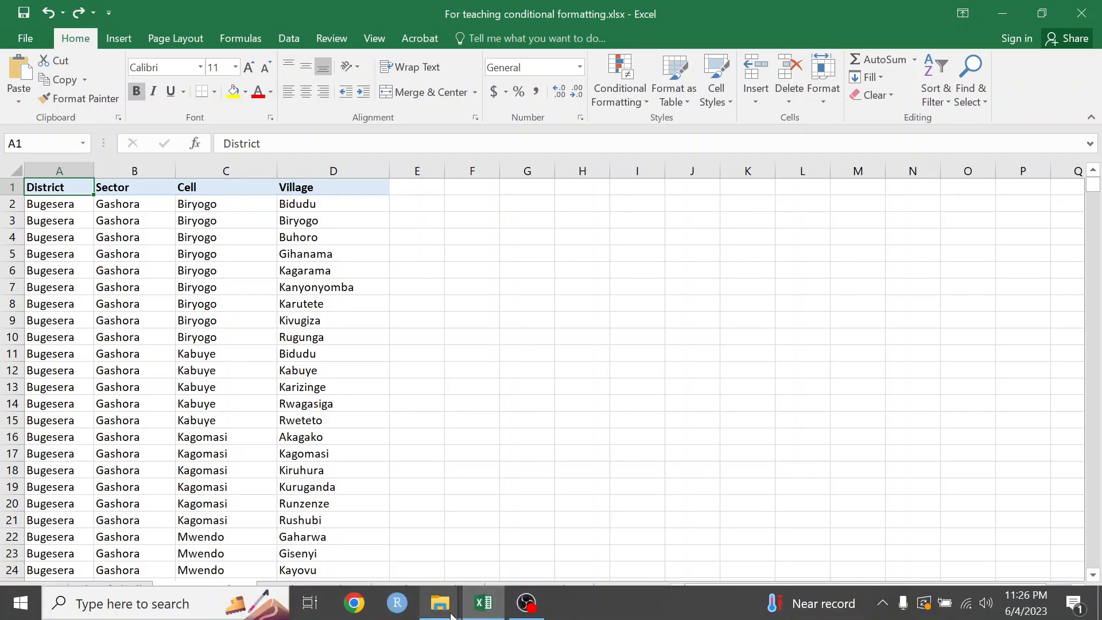
mouse_move(447, 615)
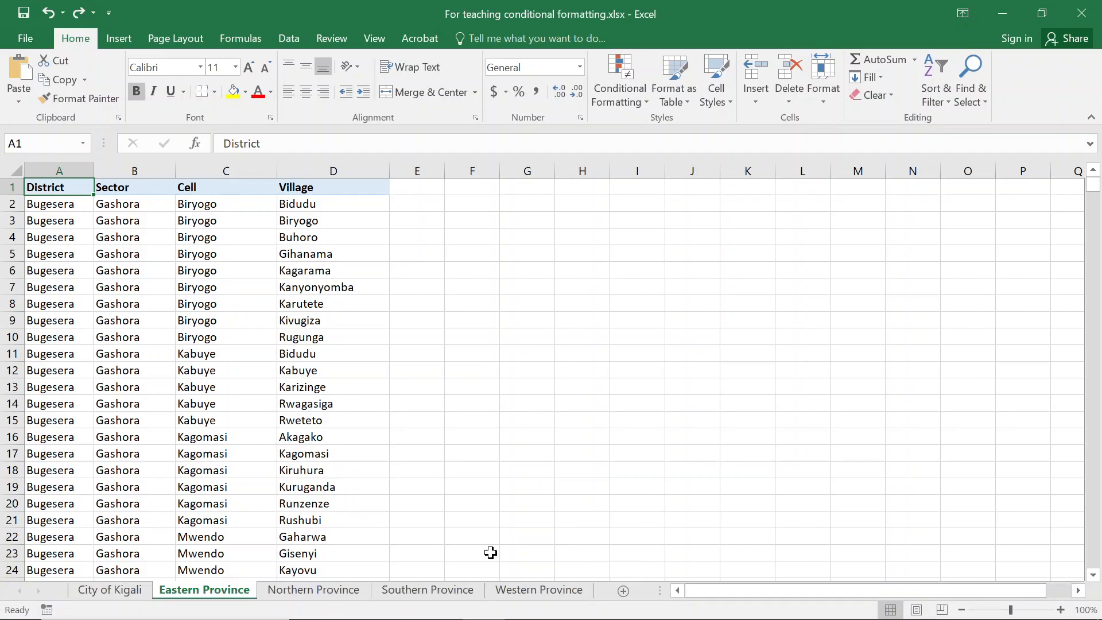
key("super+e")
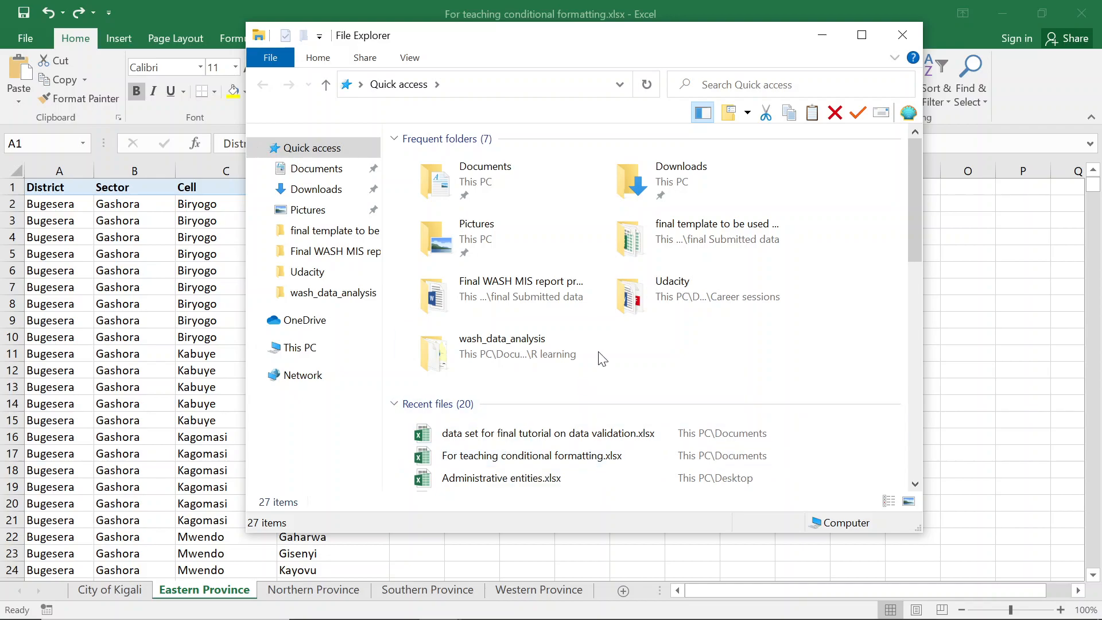
key("alt+Tab")
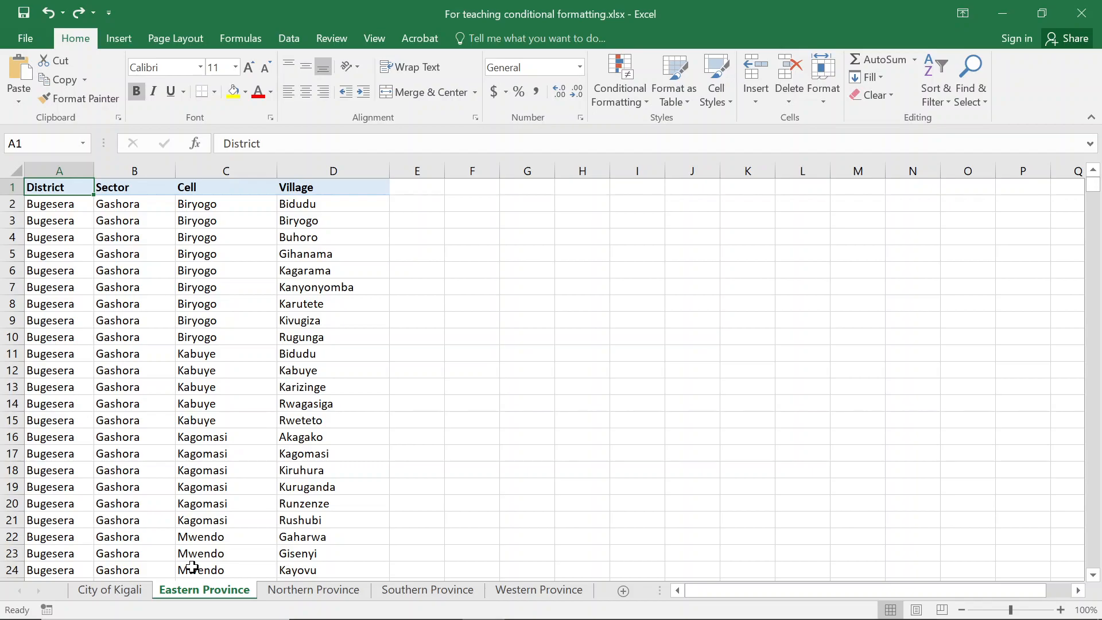
Step: Enter "4 provinces" in cell H8 and "plus CoK" in cell I8 of the Eastern Province sheet
left_click(591, 301)
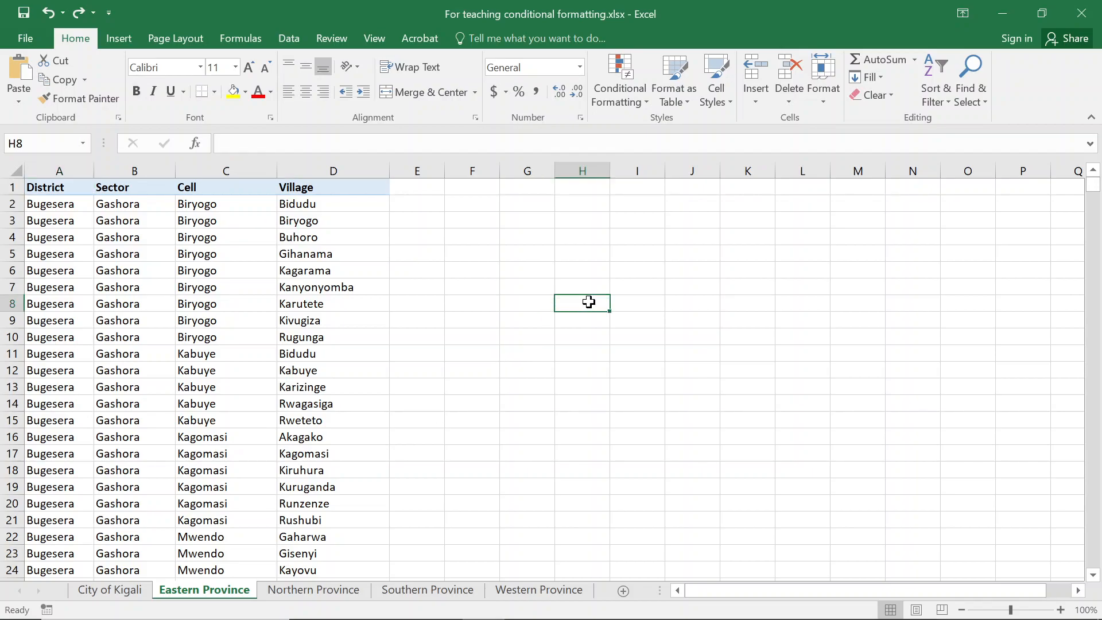
type("4 provinces")
key("ctrl+Return")
key("Return")
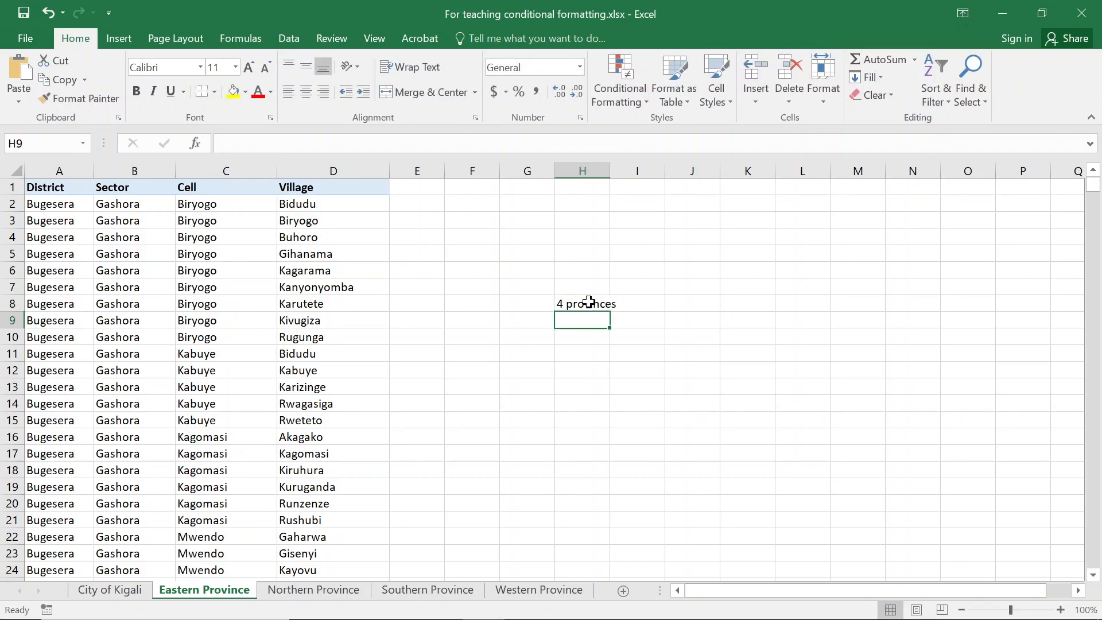
key("Up")
key("Right")
type("p")
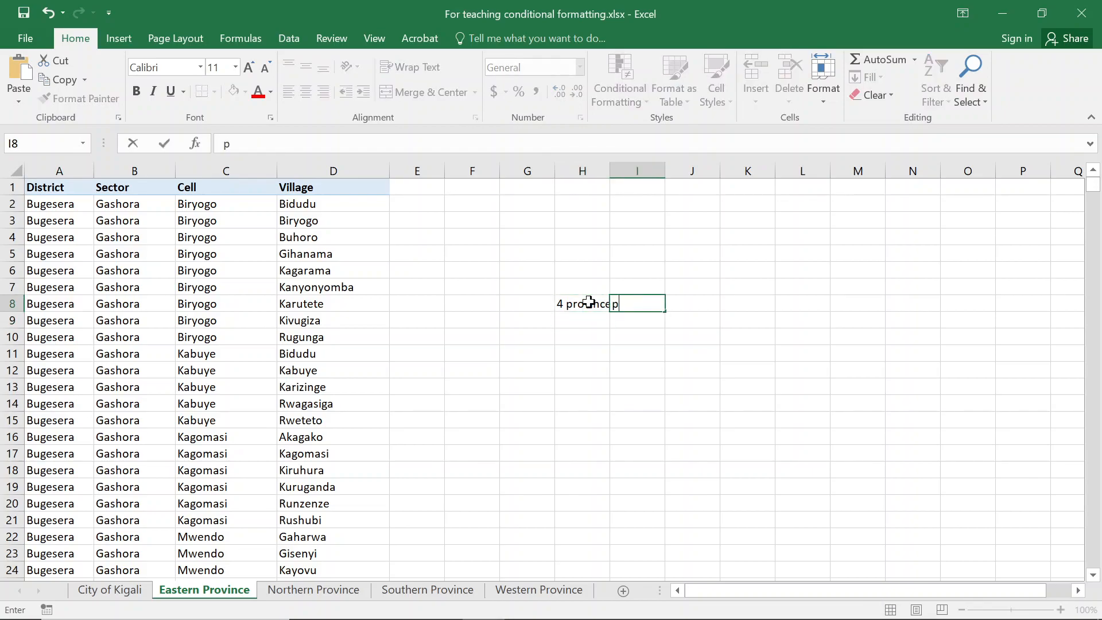
type("lus CoK")
left_click(588, 302)
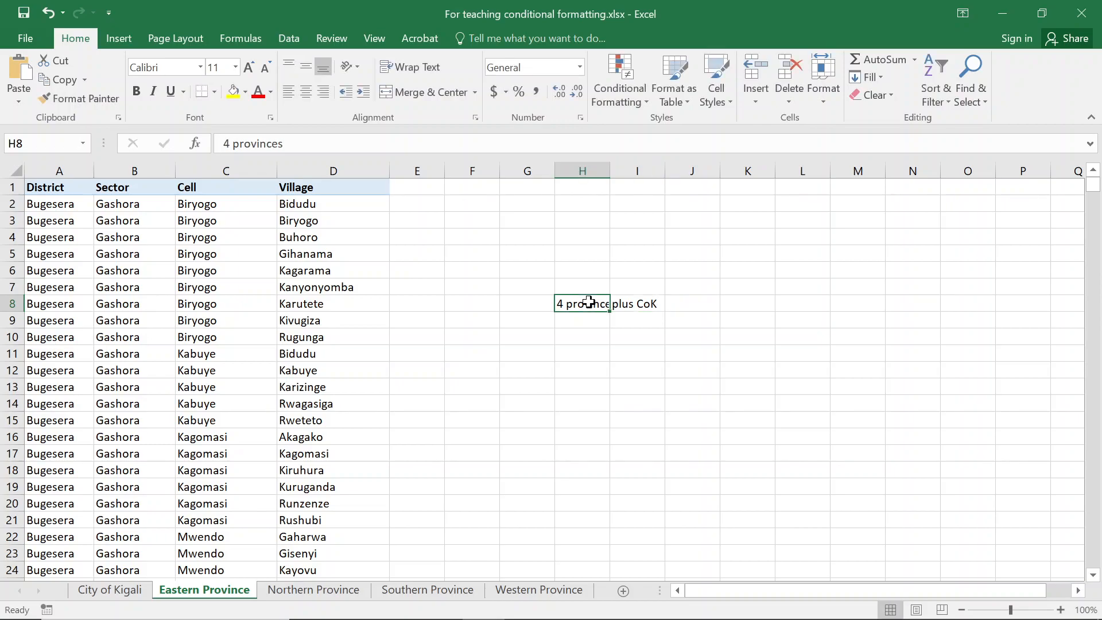
Step: Continue the entity counts with "30 Districts" in cell H9 and "416 sectors" in cell H10
key("Down")
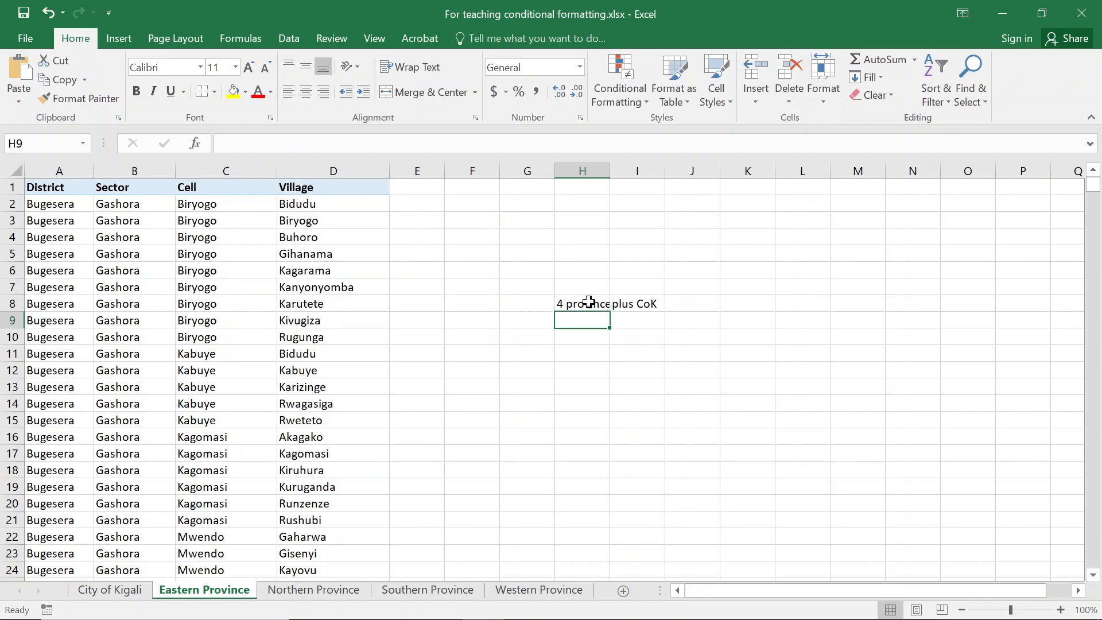
type("30 Districts")
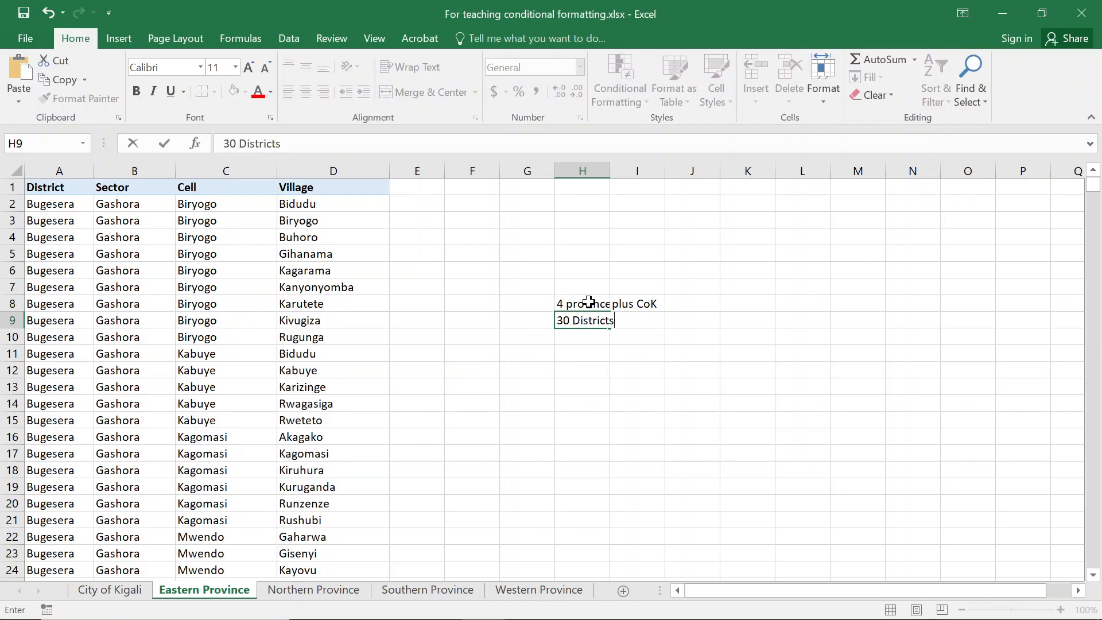
key("Return")
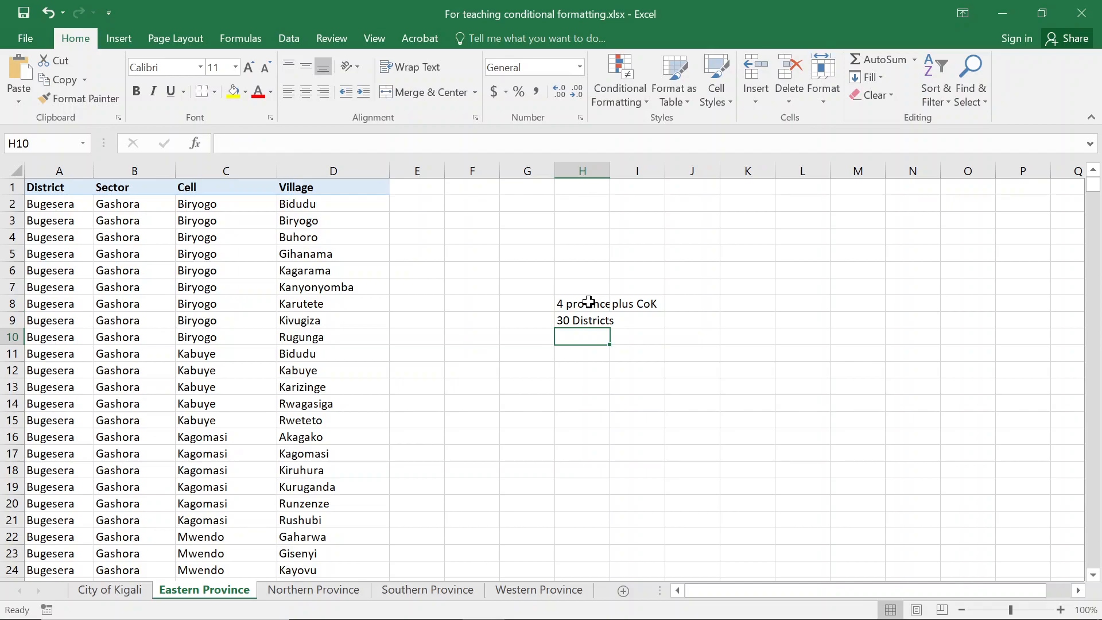
type("46")
key("BackSpace")
key("BackSpace")
type("16")
key("BackSpace")
key("BackSpace")
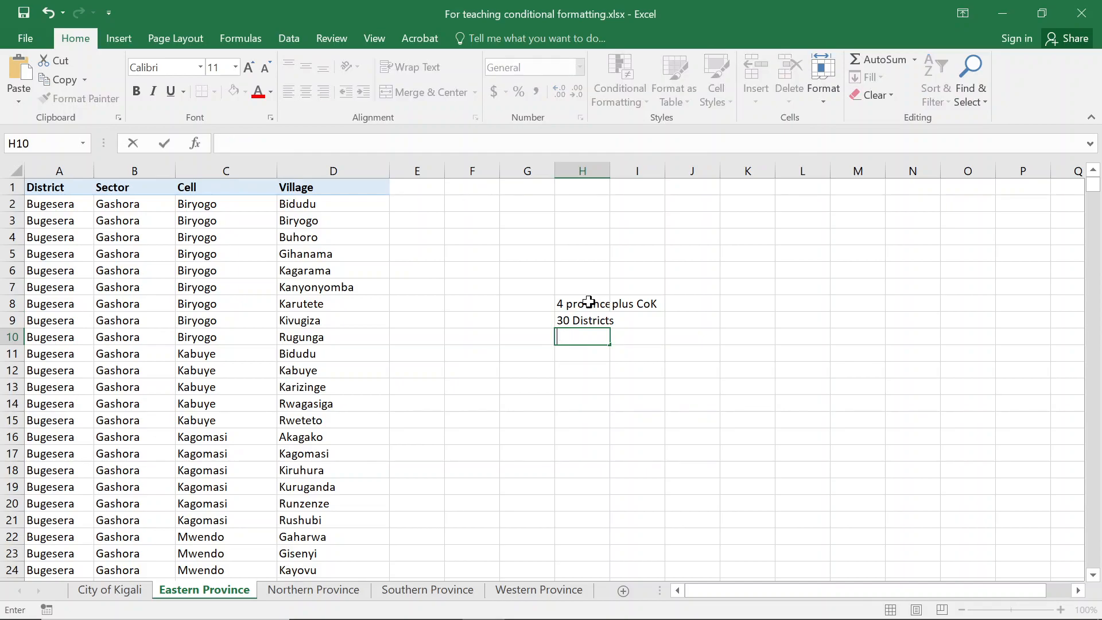
type("416 sectorors")
key("Return")
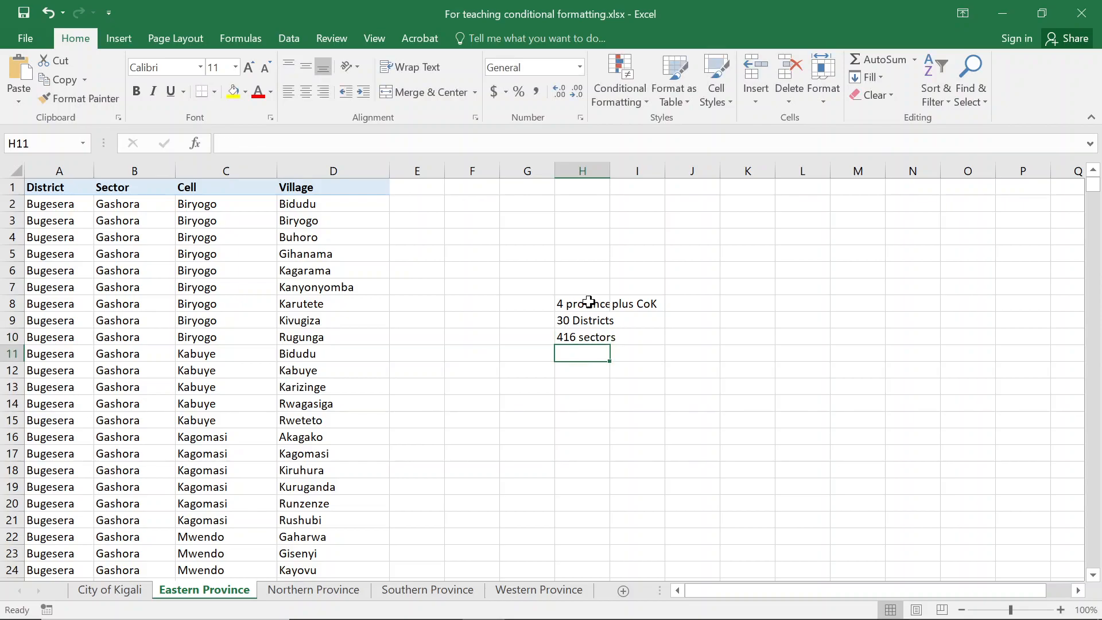
Step: Complete the entity counts with "2148 cells" in cell H11 and "14378 villages" in cell H12
type("21")
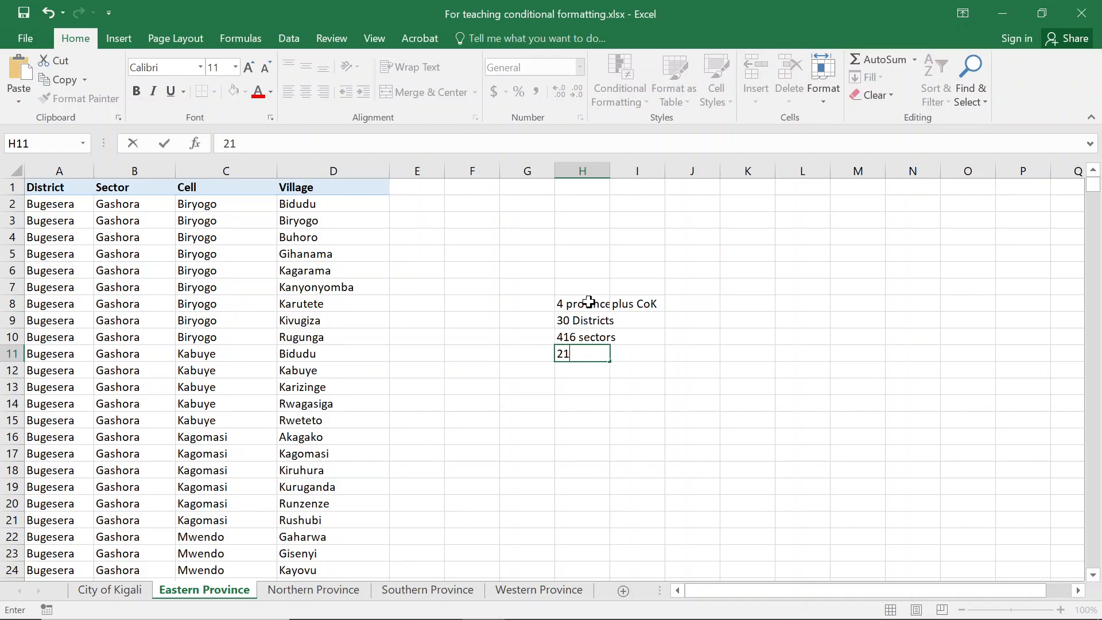
type("48 cells")
key("Return")
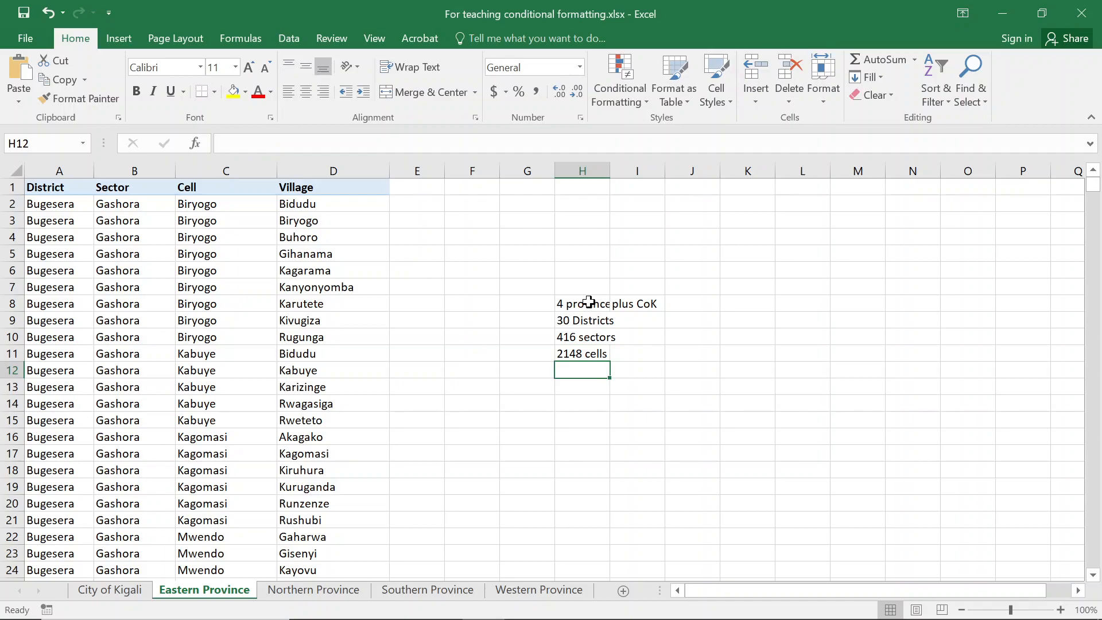
type("14")
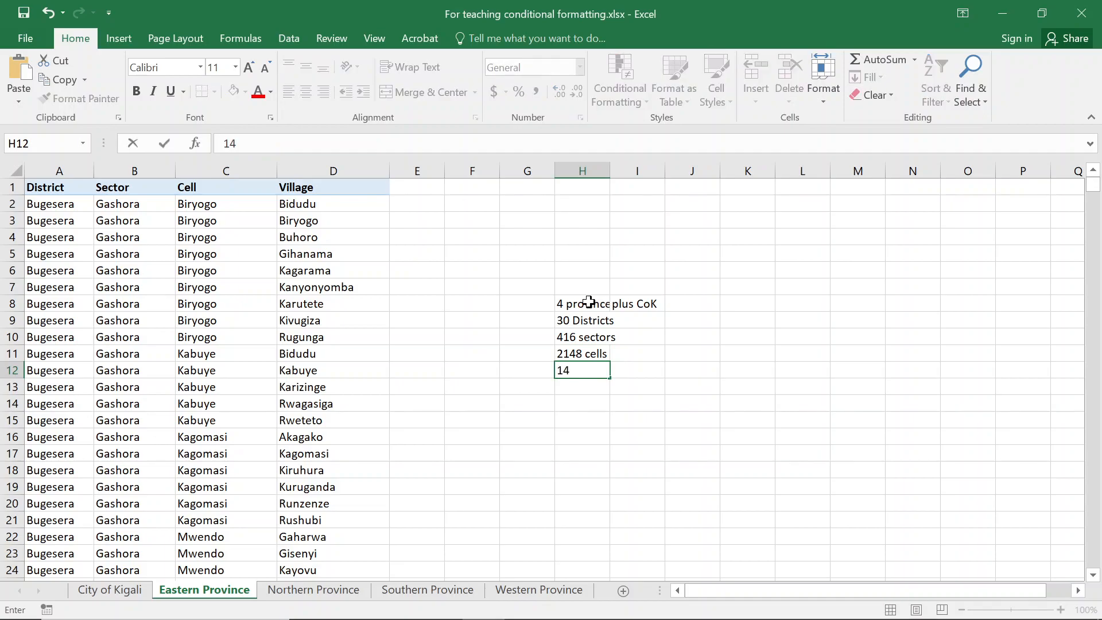
type("378 vill")
type("s")
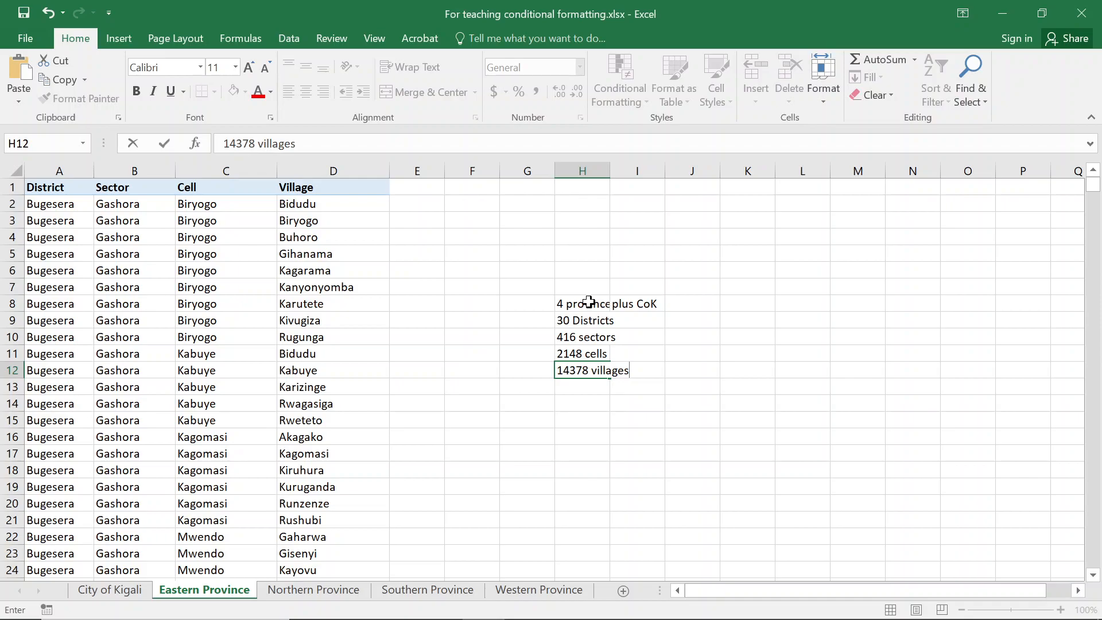
key("Return")
Step: Review the entity counts in H8:H12 and the Eastern, Northern and Southern Province sheets, ending on the City of Kigali sheet
left_click_drag(588, 321, 591, 370)
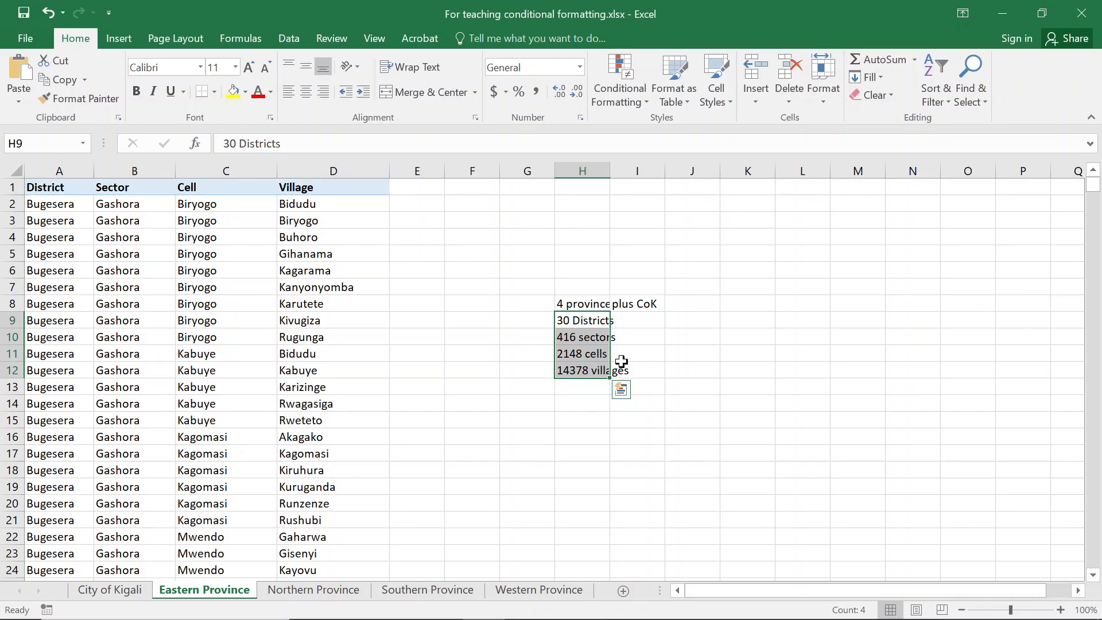
left_click_drag(595, 303, 598, 377)
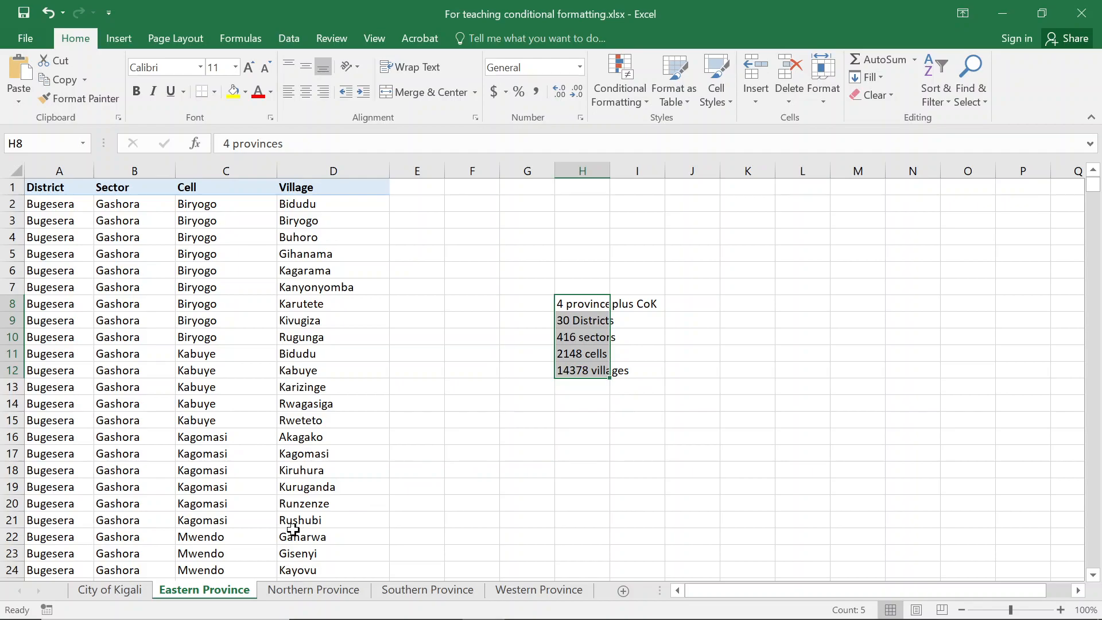
left_click(98, 594)
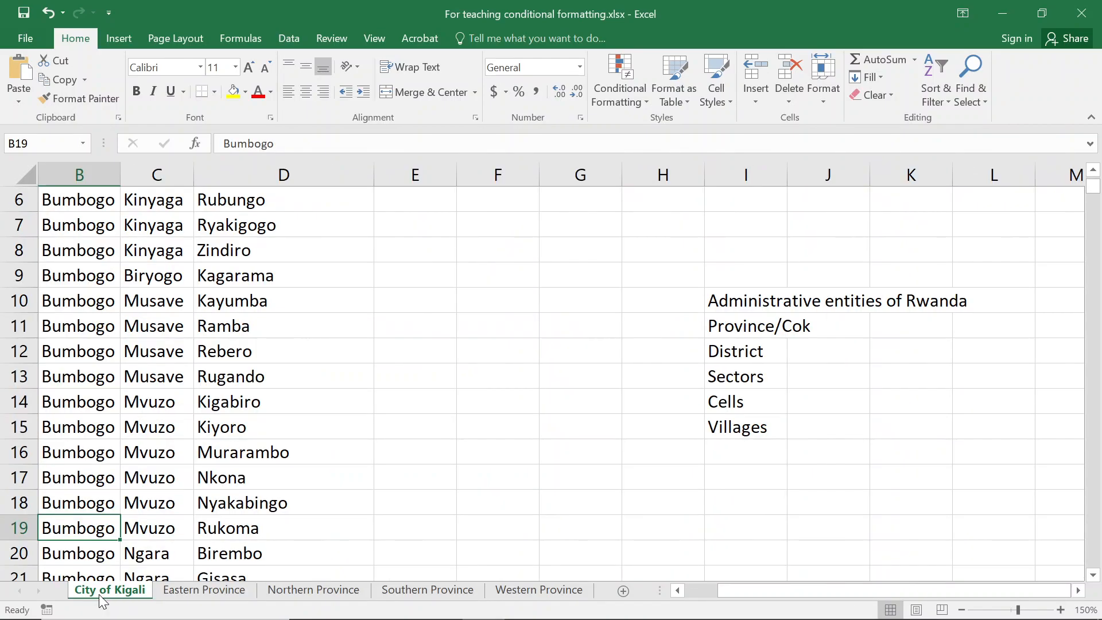
left_click(167, 595)
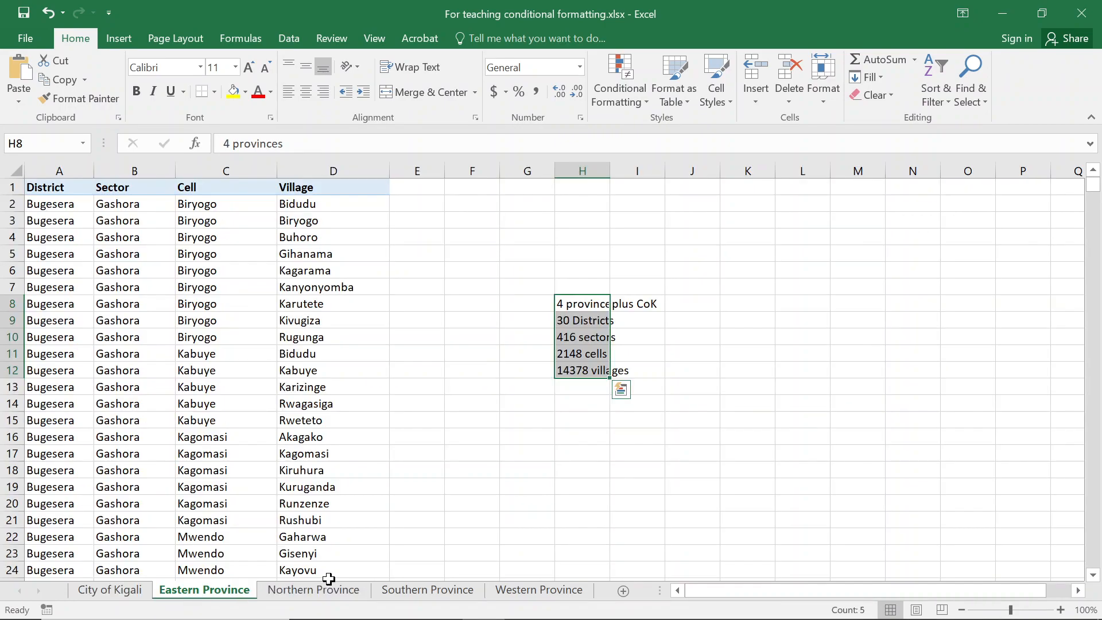
left_click(114, 593)
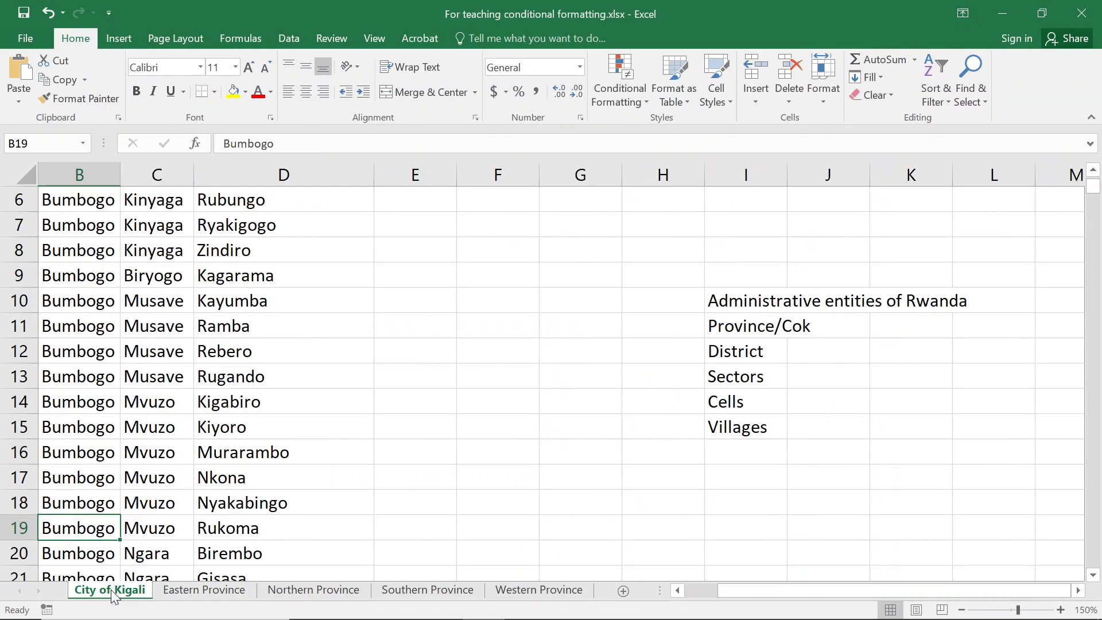
left_click(186, 597)
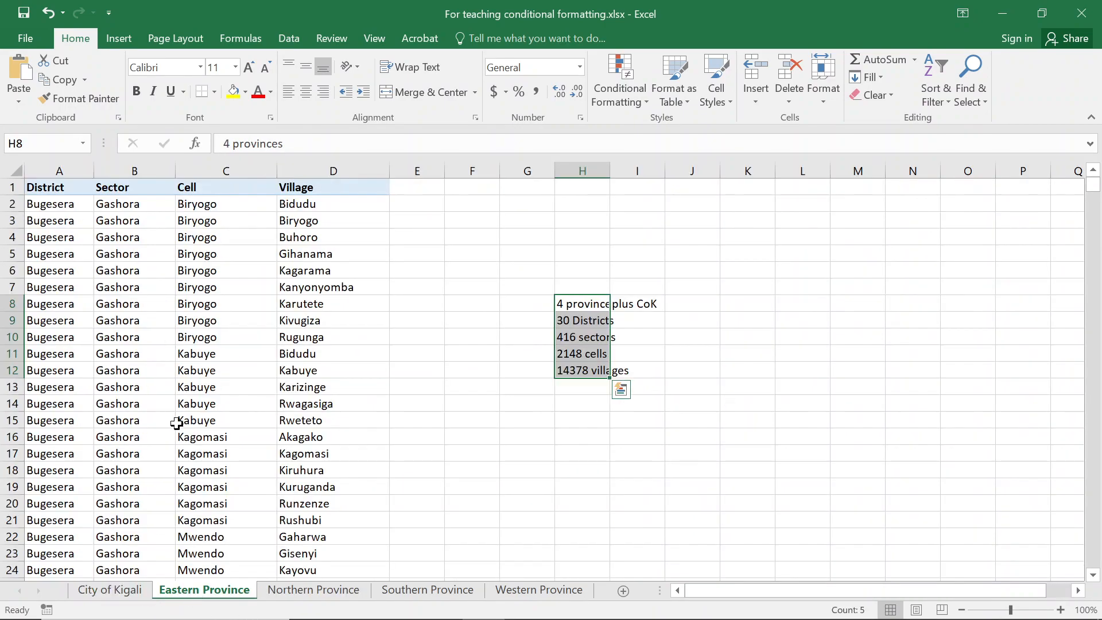
scroll(155, 258, "down", 13)
scroll(148, 307, "down", 4)
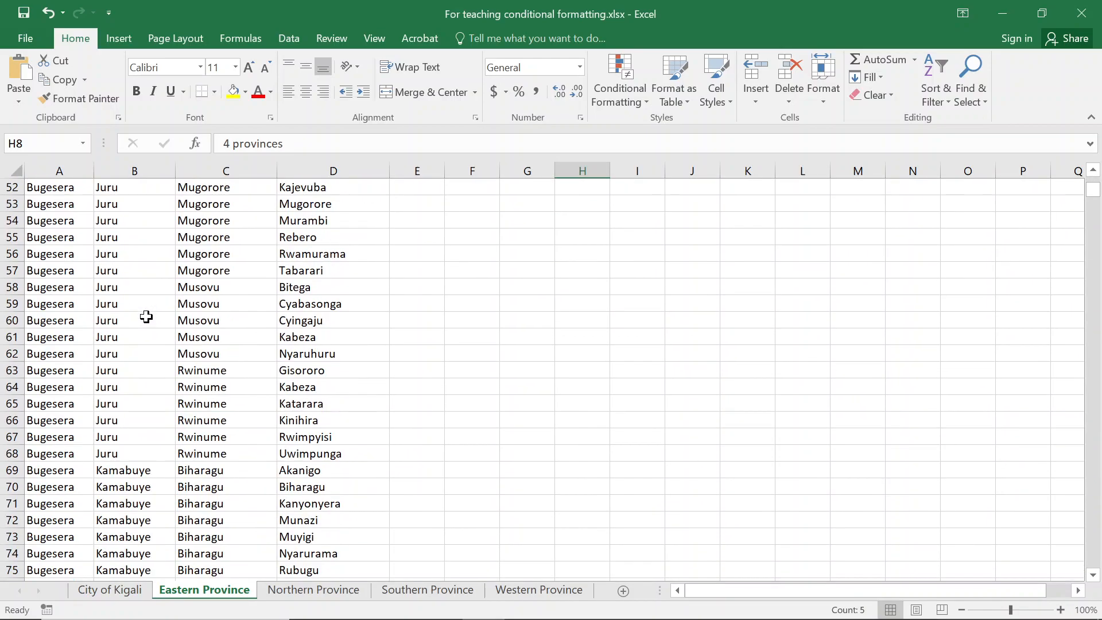
scroll(147, 316, "up", 9)
scroll(147, 319, "up", 2)
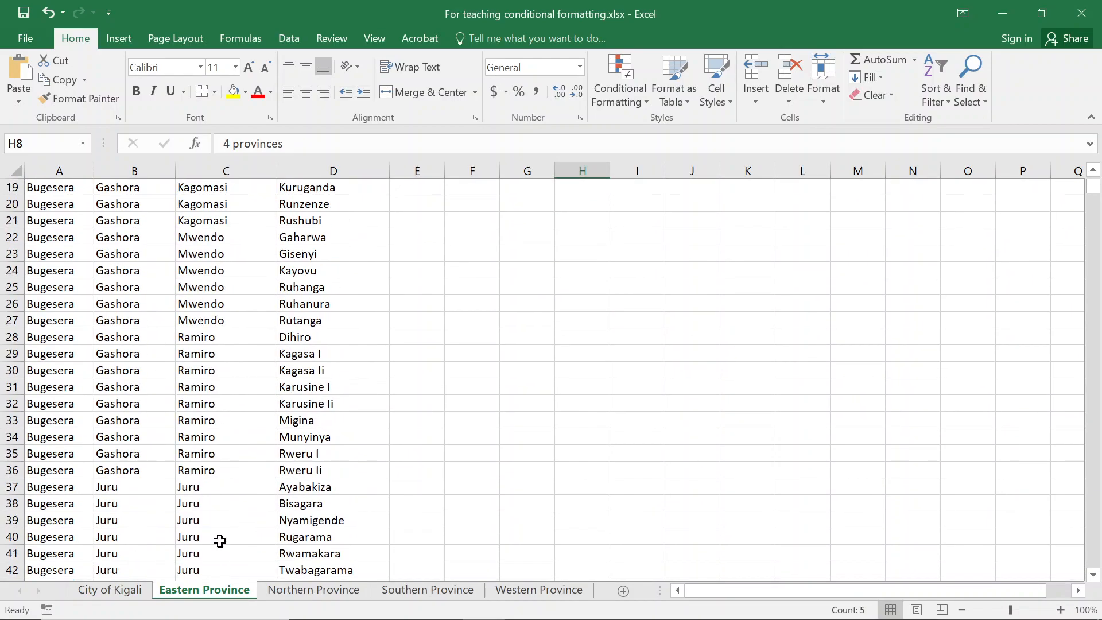
left_click(295, 596)
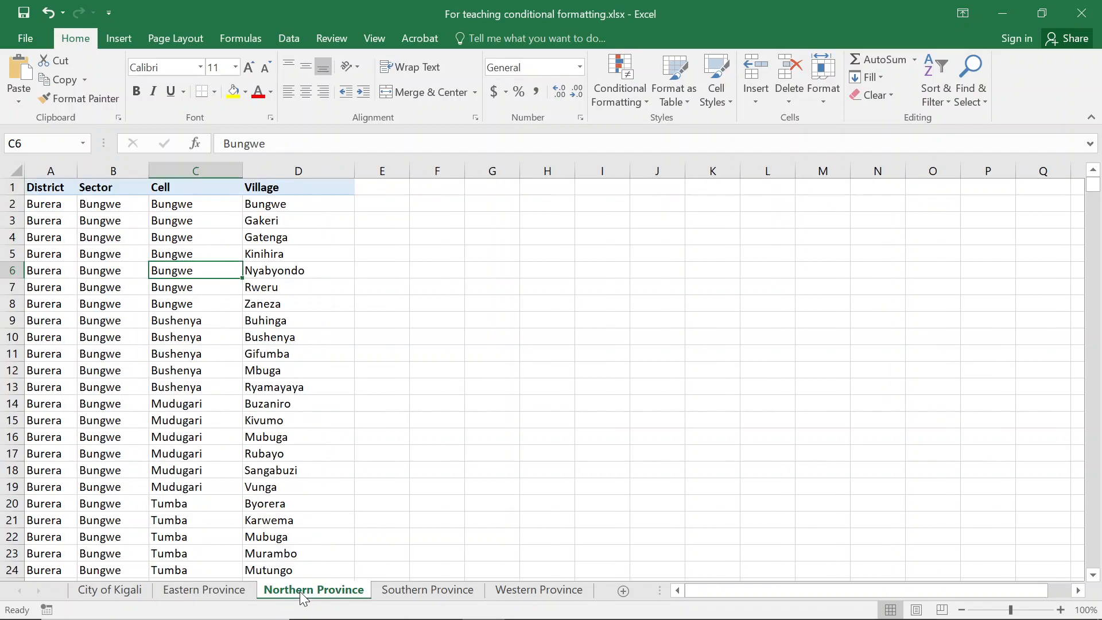
left_click(435, 595)
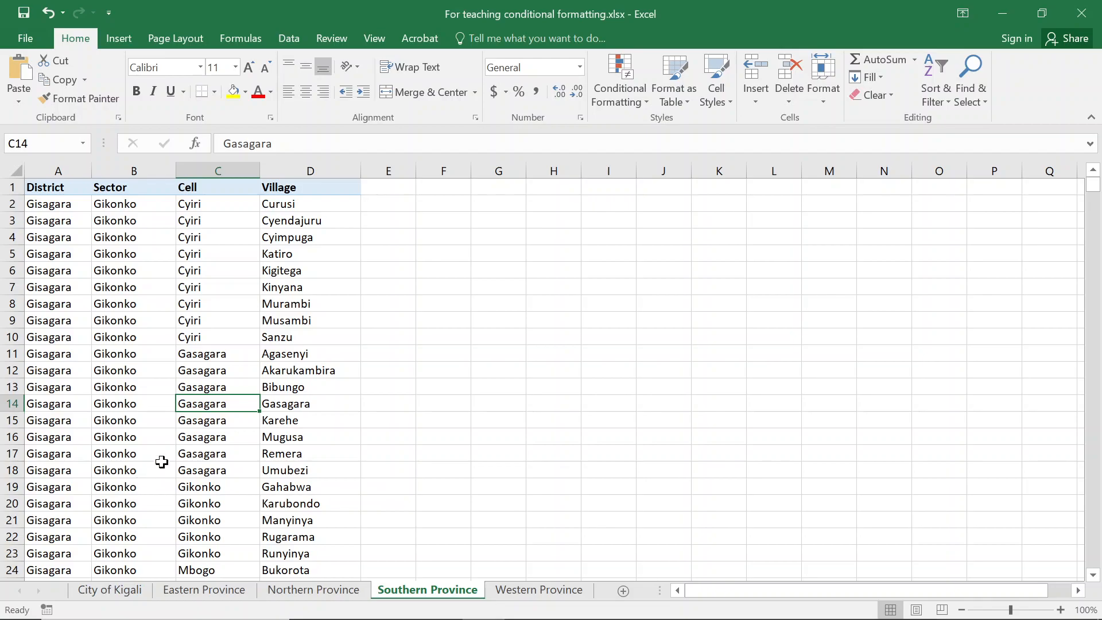
left_click(104, 595)
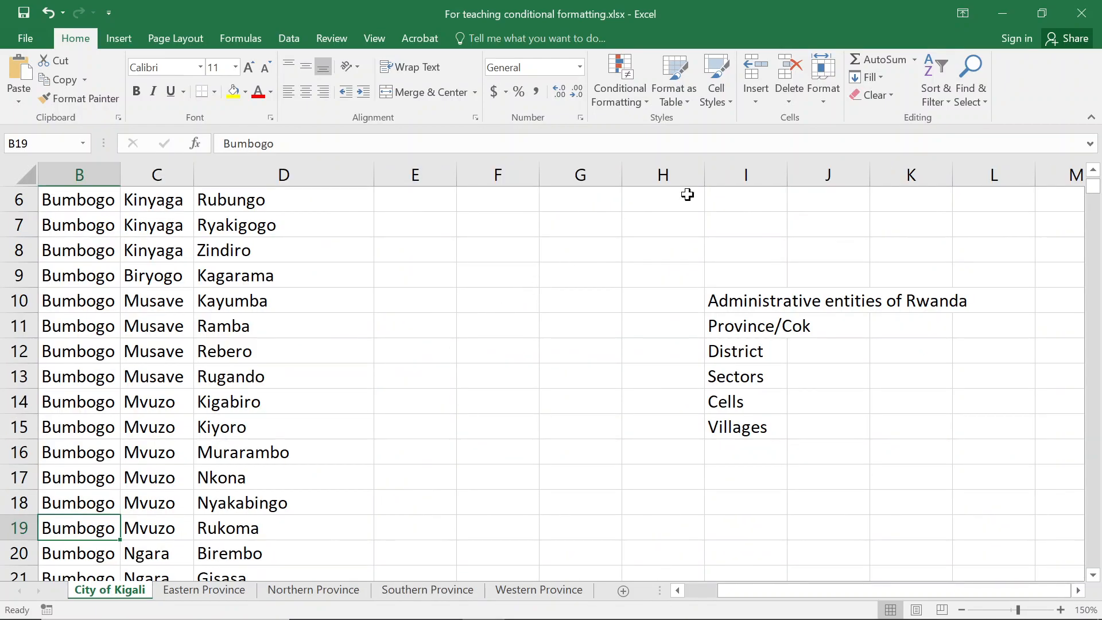
right_click(732, 169)
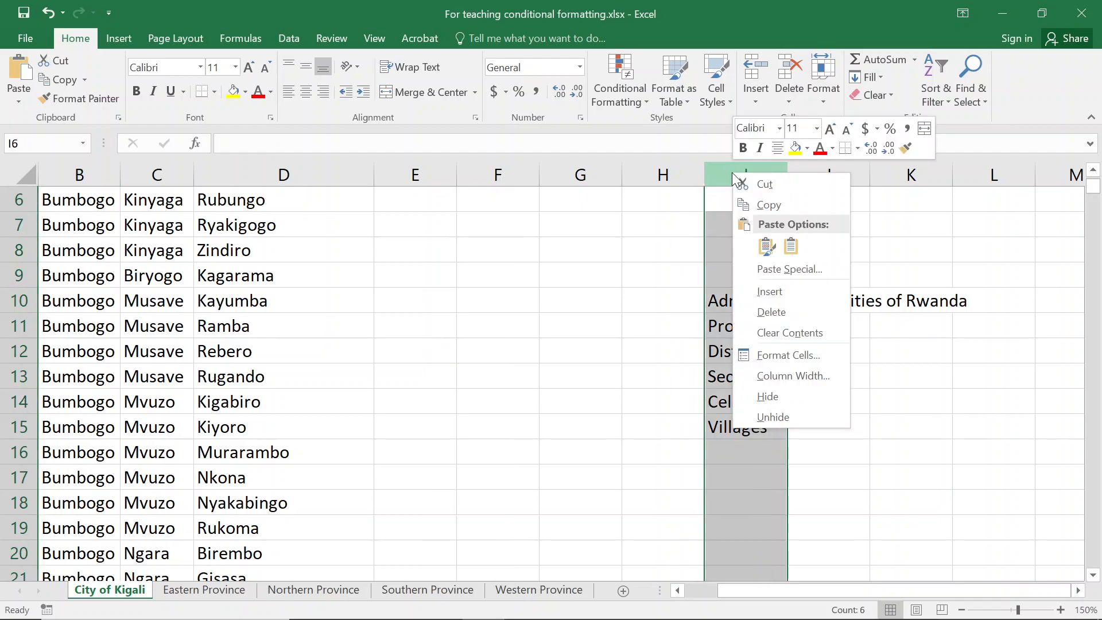
left_click(572, 370)
left_click(438, 373)
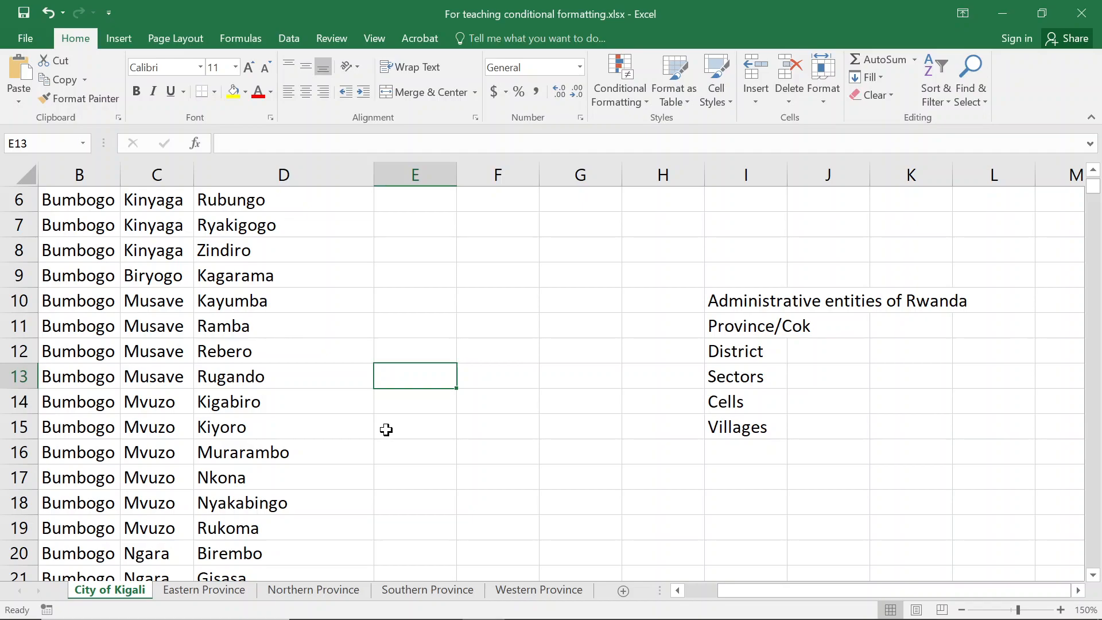
Step: Delete column I with the administrative entities list and select the District header in cell A1
scroll(305, 399, "up", 2)
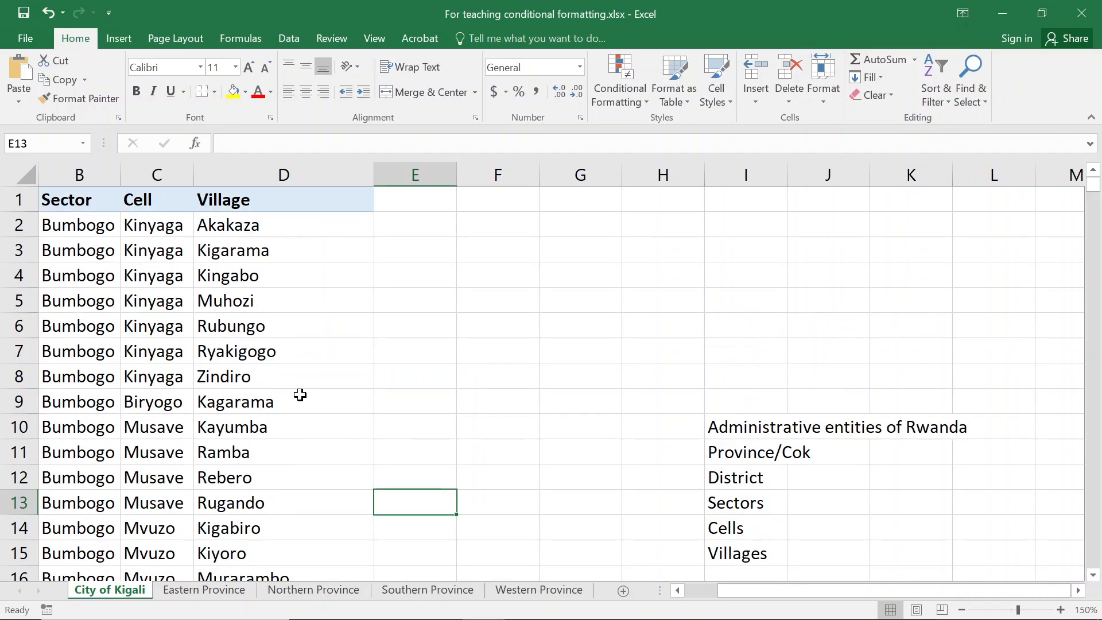
right_click(739, 167)
left_click(778, 303)
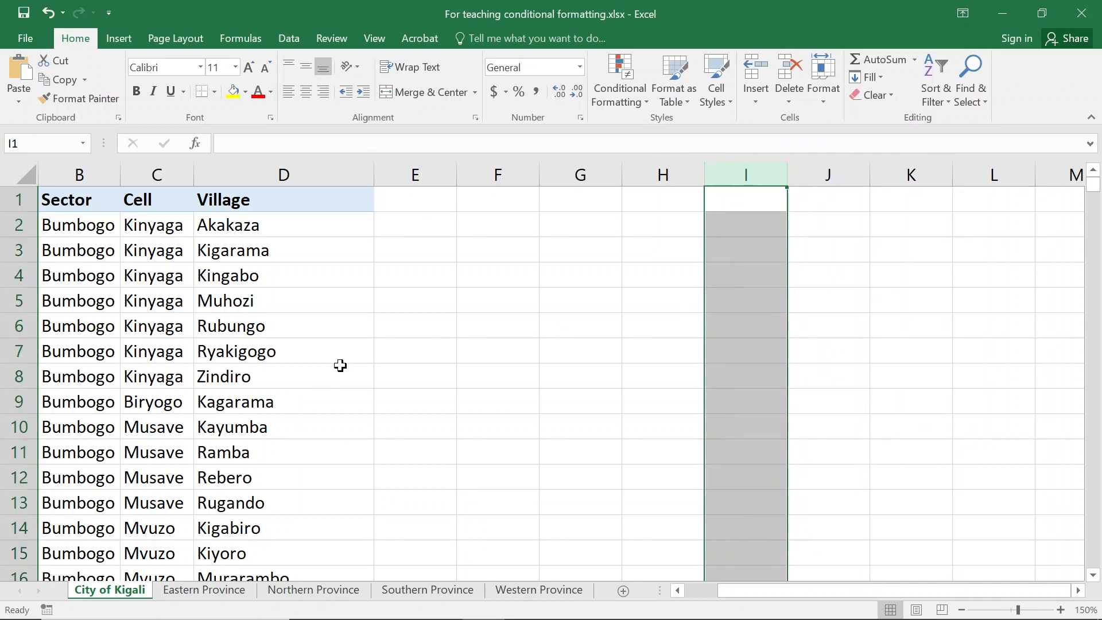
left_click(84, 207)
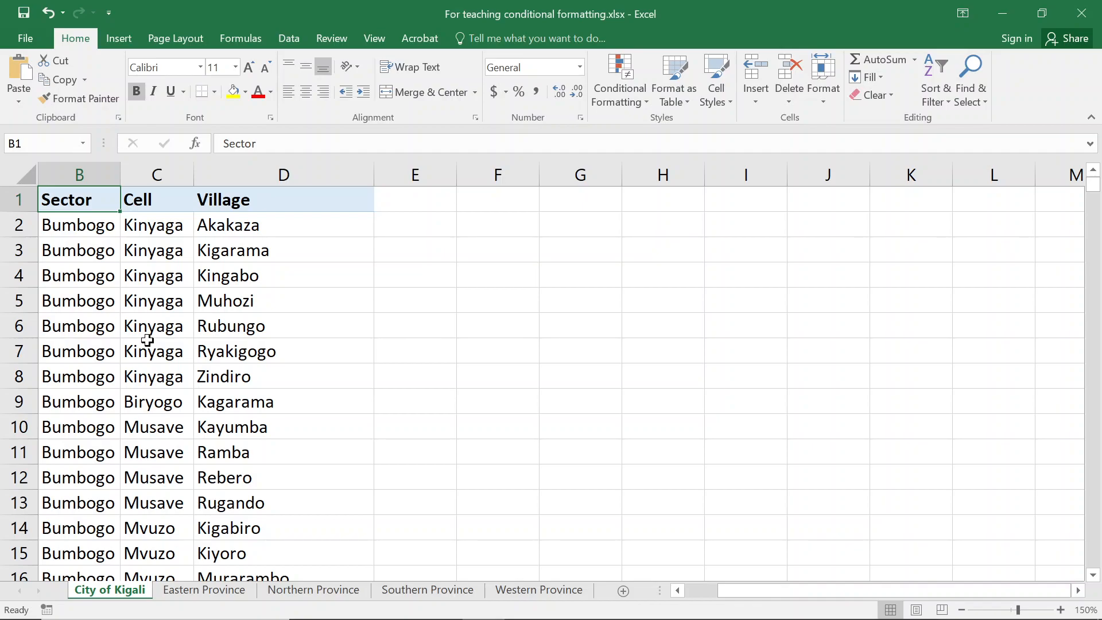
key("Left")
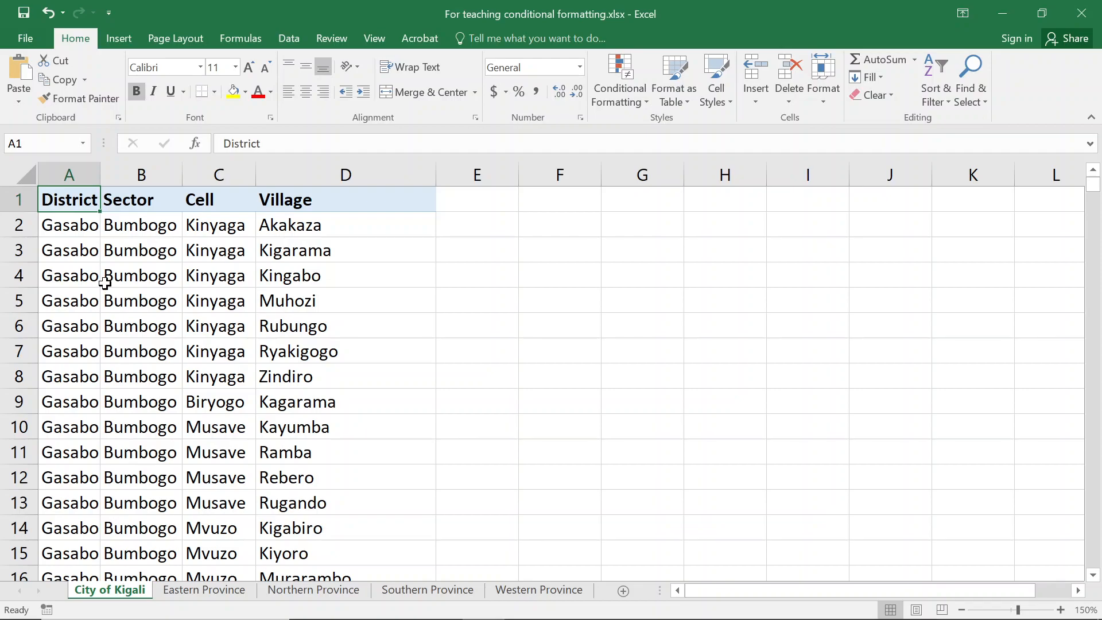
left_click(597, 276)
type("Gasaco")
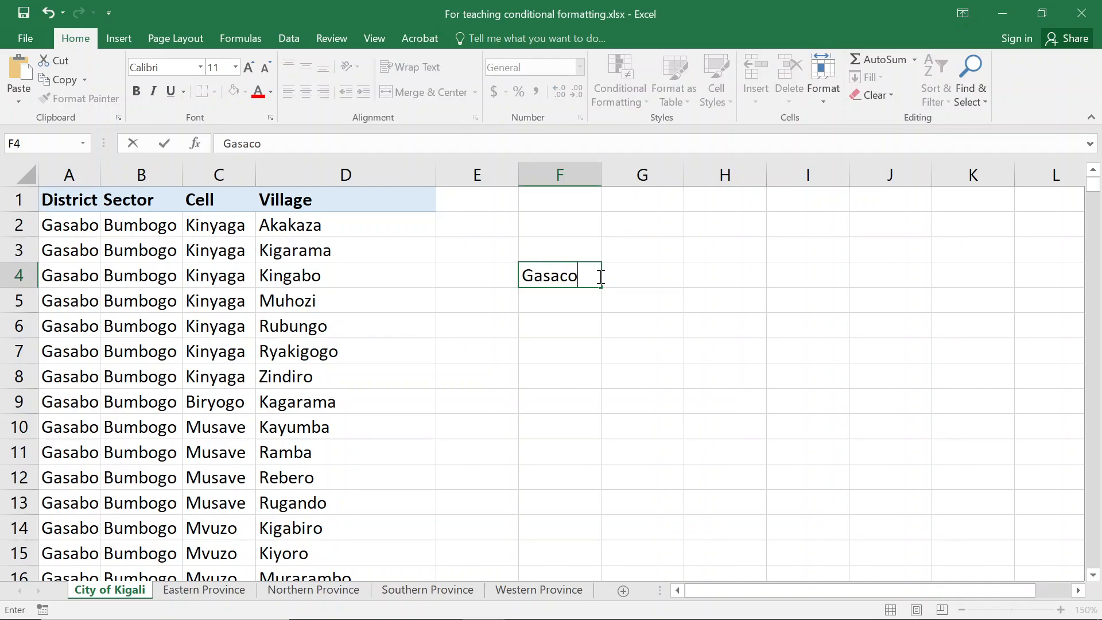
key("BackSpace")
key("BackSpace")
key("Escape")
Step: Enter the heading "City of kigali districts" in cell F3 and list Gasabo, Nyarugenge and Kicukiro in cells F4 to F6
key("Up")
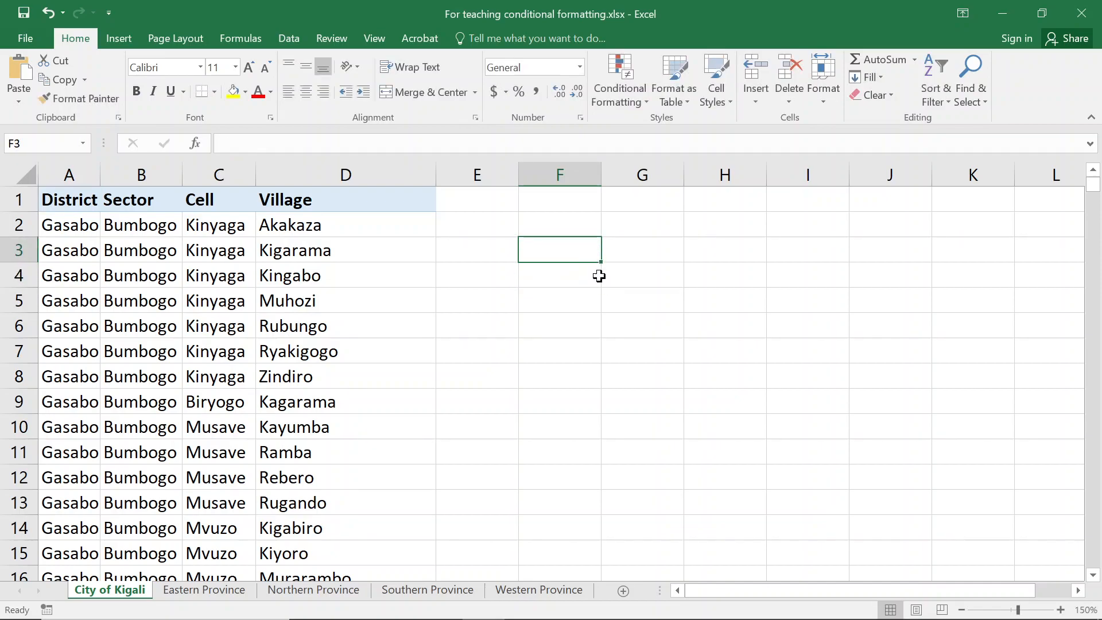
type("City o")
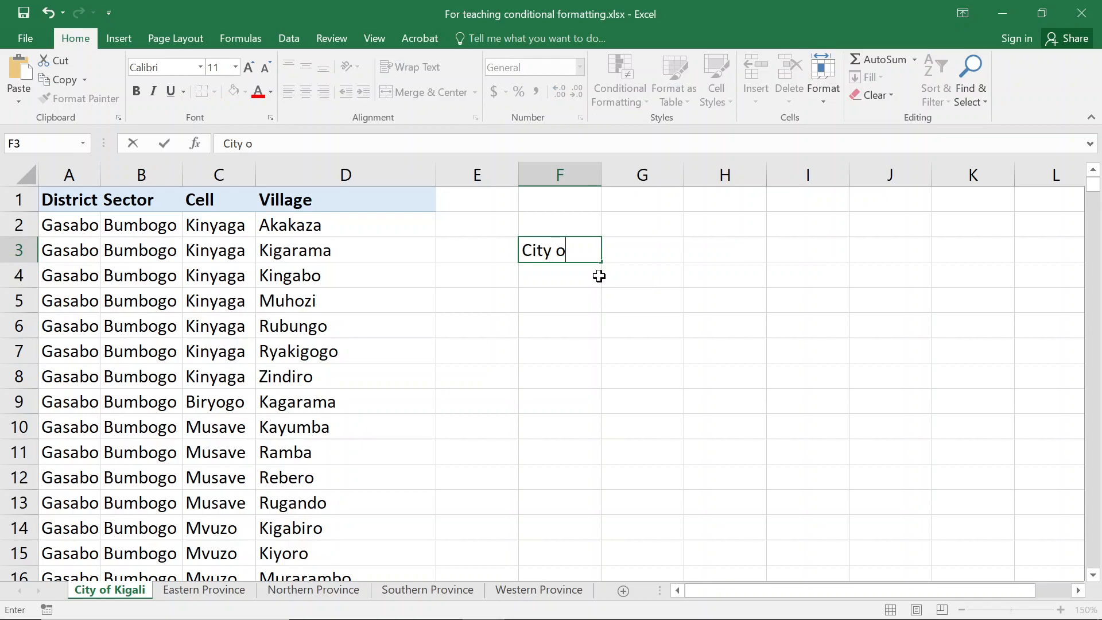
type("f kigali districts")
key("Return")
type("Gasabo")
key("Return")
type("Nyarugenge")
key("Return")
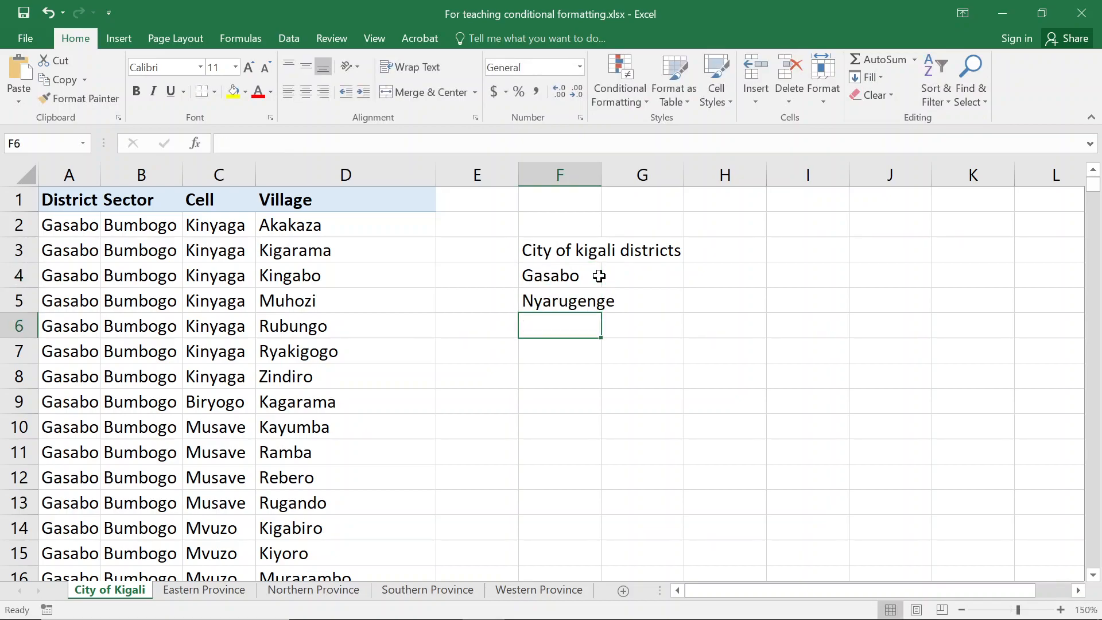
type("Kicukiro")
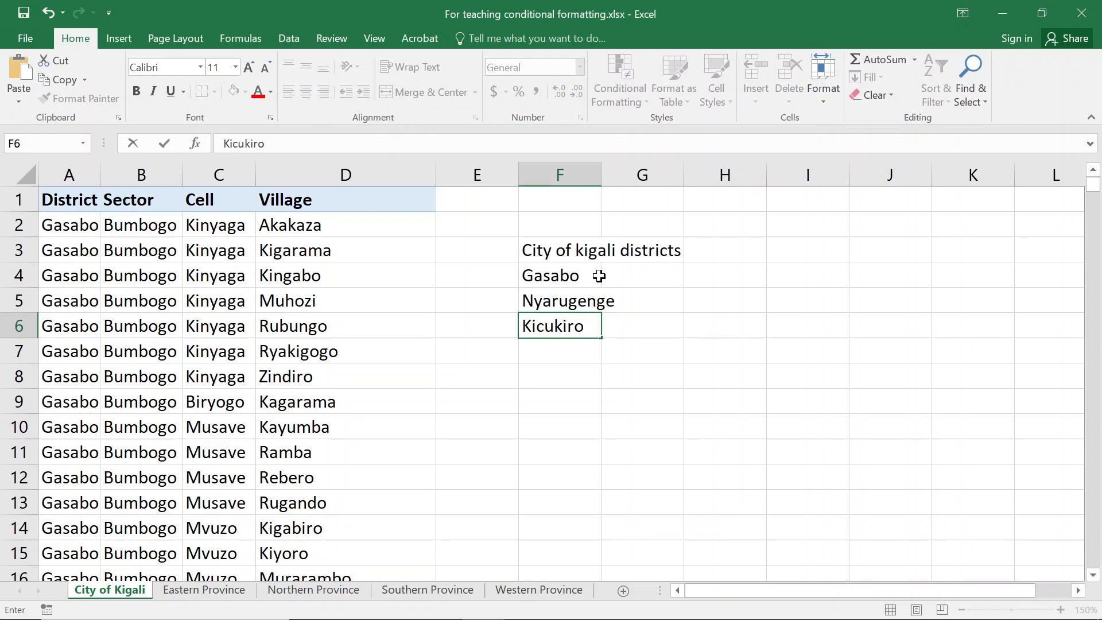
key("Return")
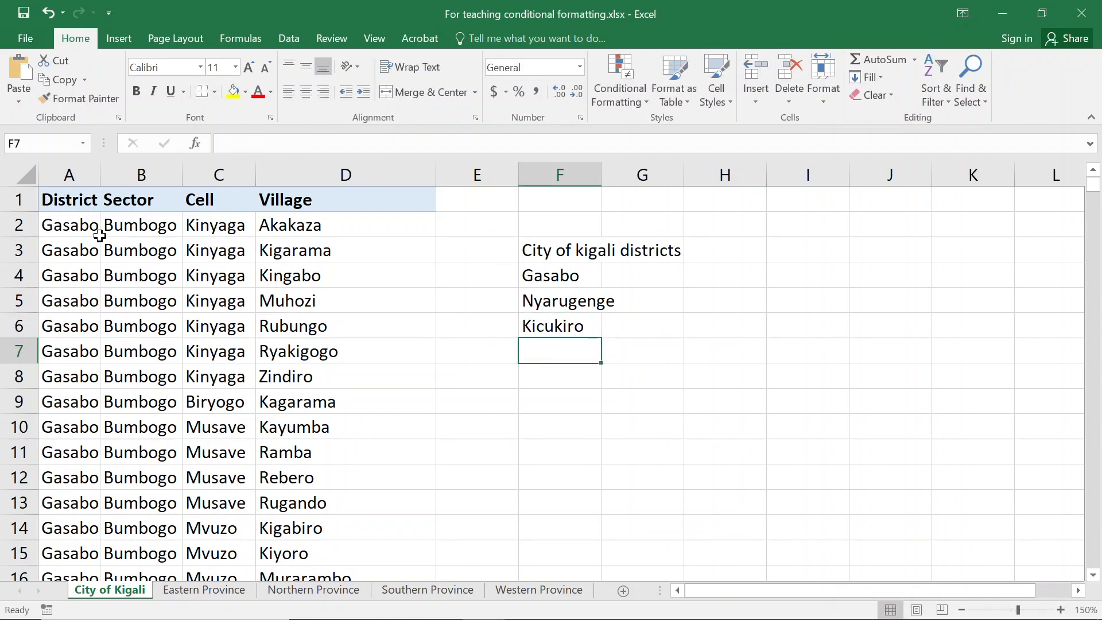
Step: Examine the District, Sector, Cell and Village entries in columns A to D, selecting the first rows of each column
left_click(80, 226)
left_click_drag(67, 250, 64, 524)
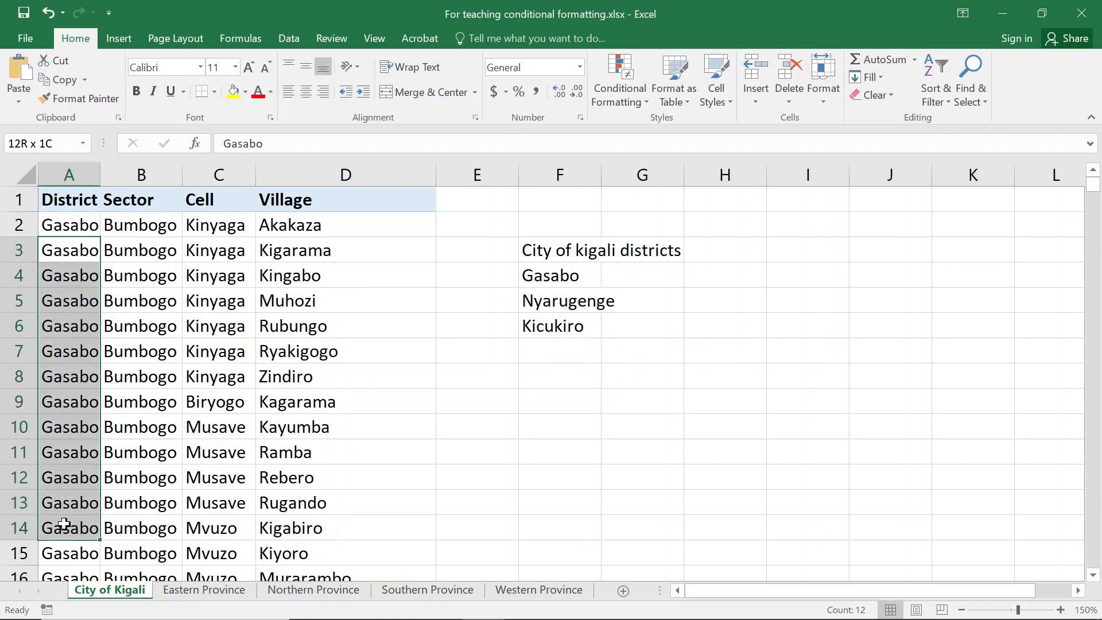
left_click(73, 228)
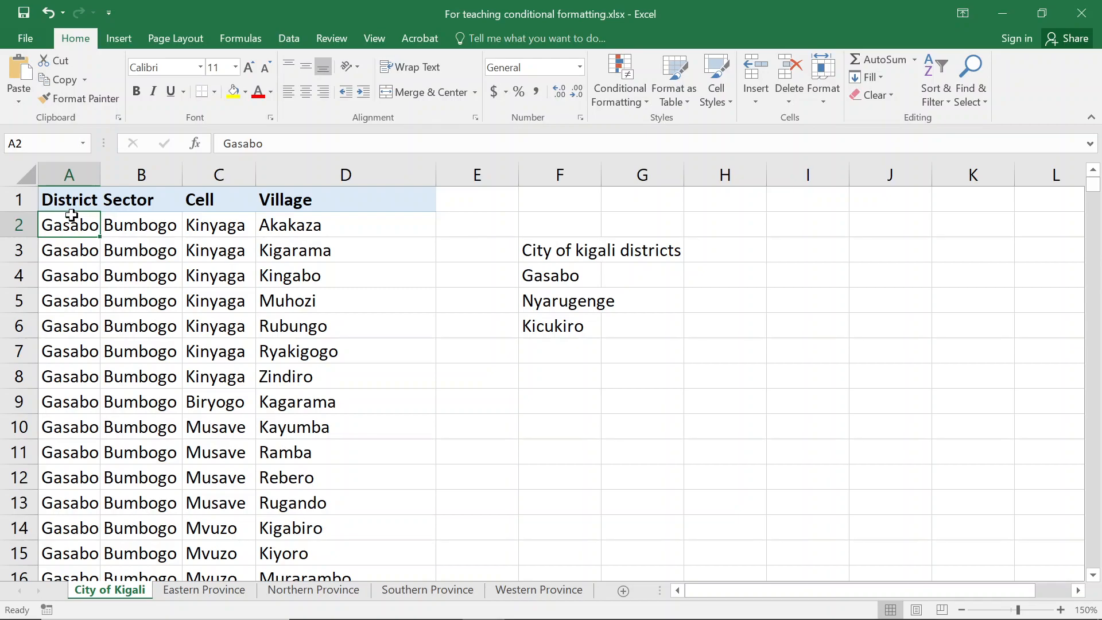
left_click(128, 228)
left_click(241, 229)
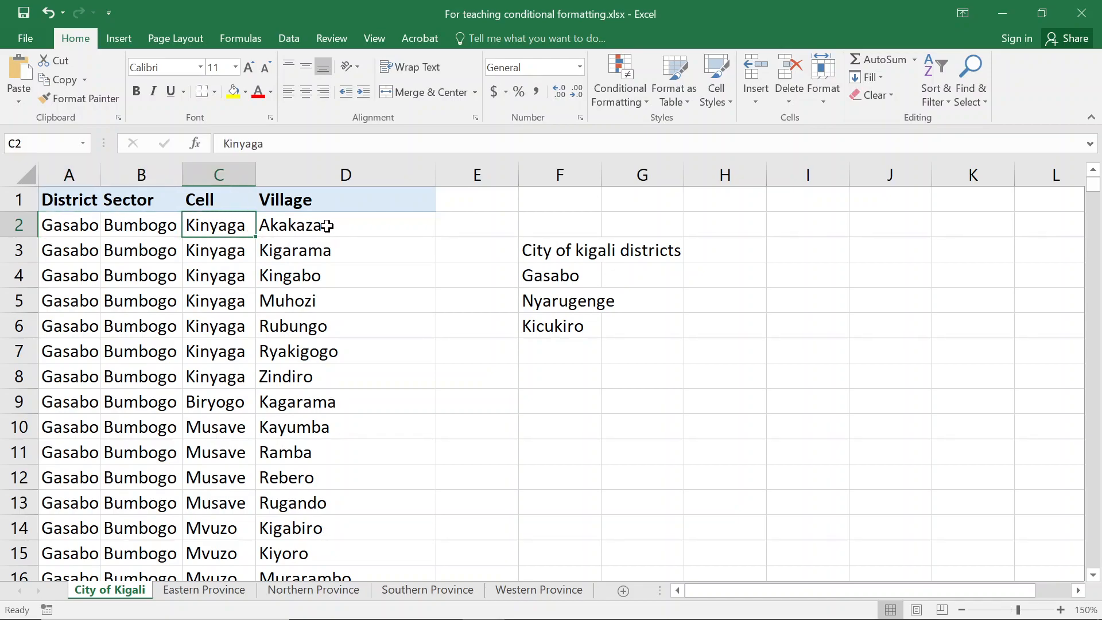
left_click_drag(327, 226, 321, 298)
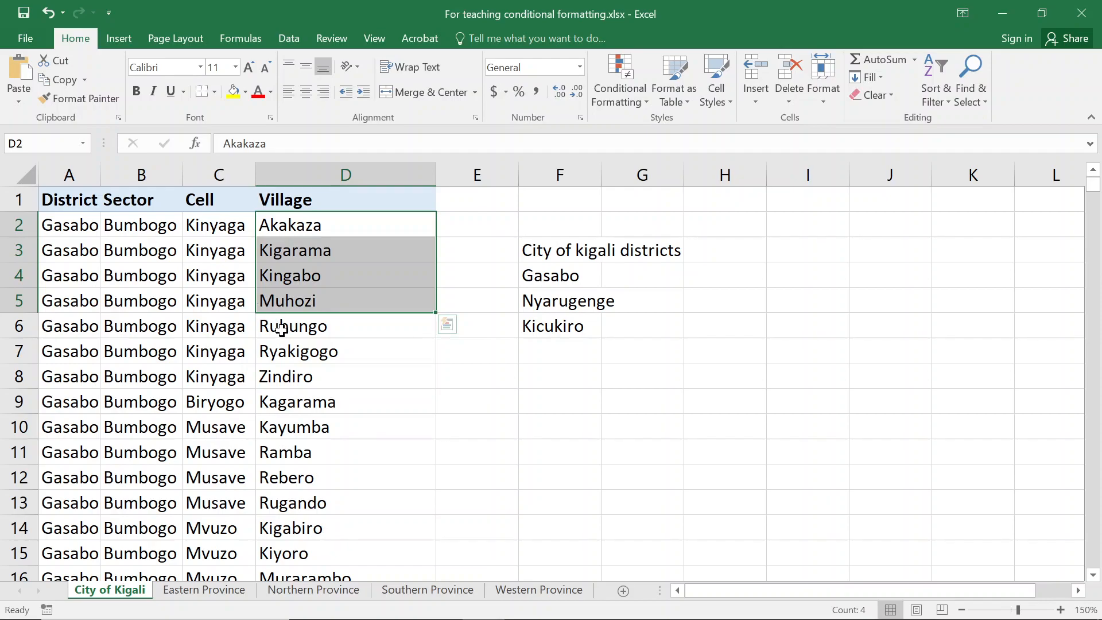
left_click_drag(221, 229, 215, 299)
left_click_drag(150, 227, 132, 324)
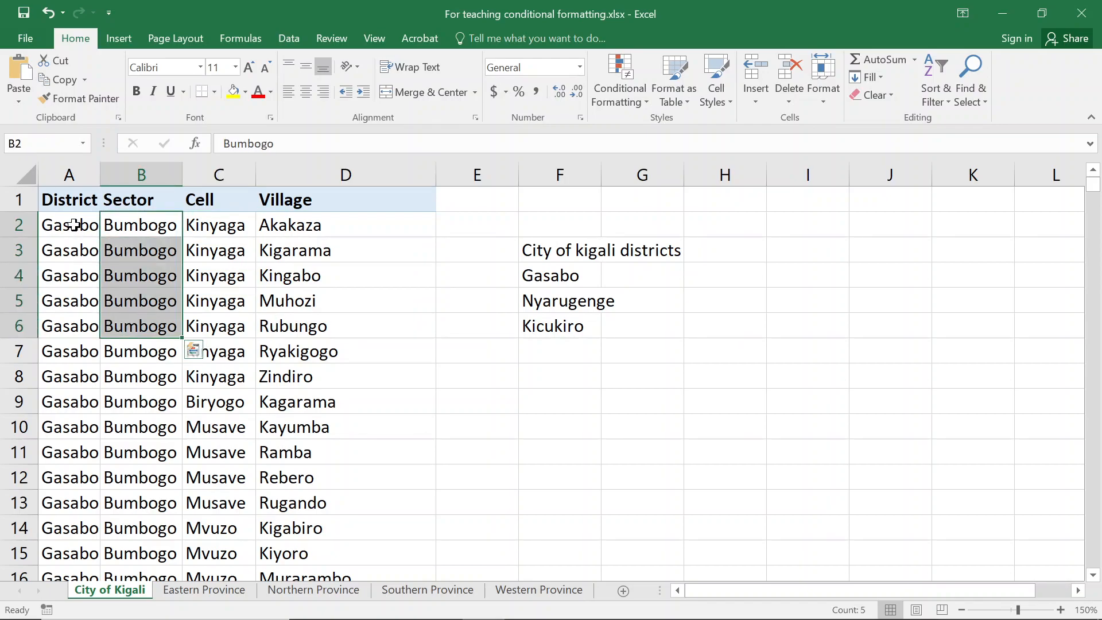
left_click_drag(74, 225, 69, 428)
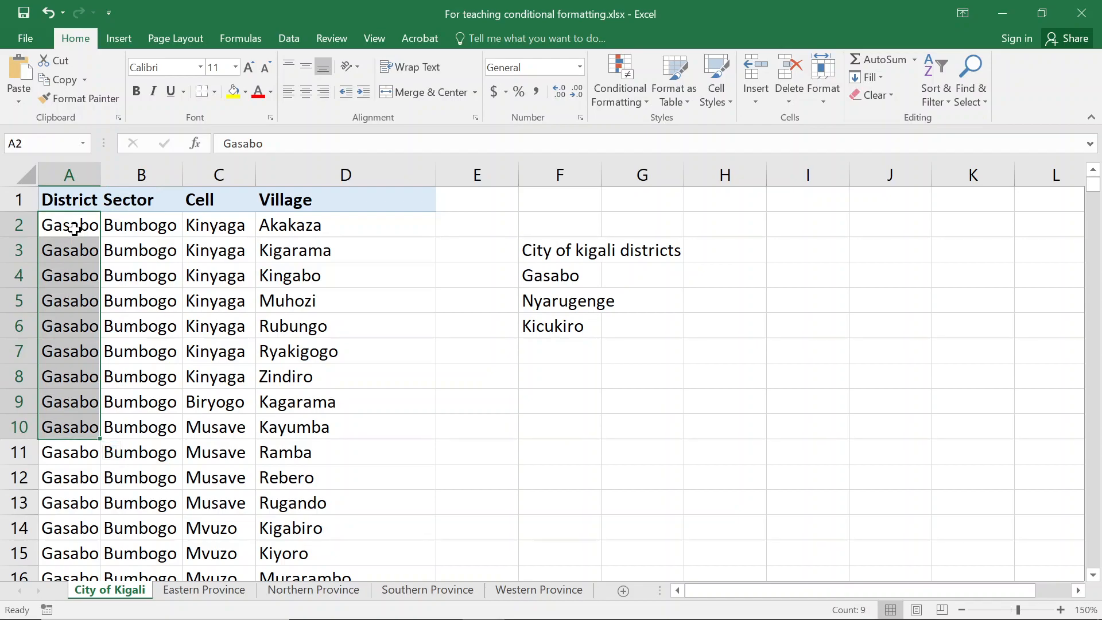
left_click_drag(128, 231, 152, 353)
left_click_drag(245, 220, 235, 331)
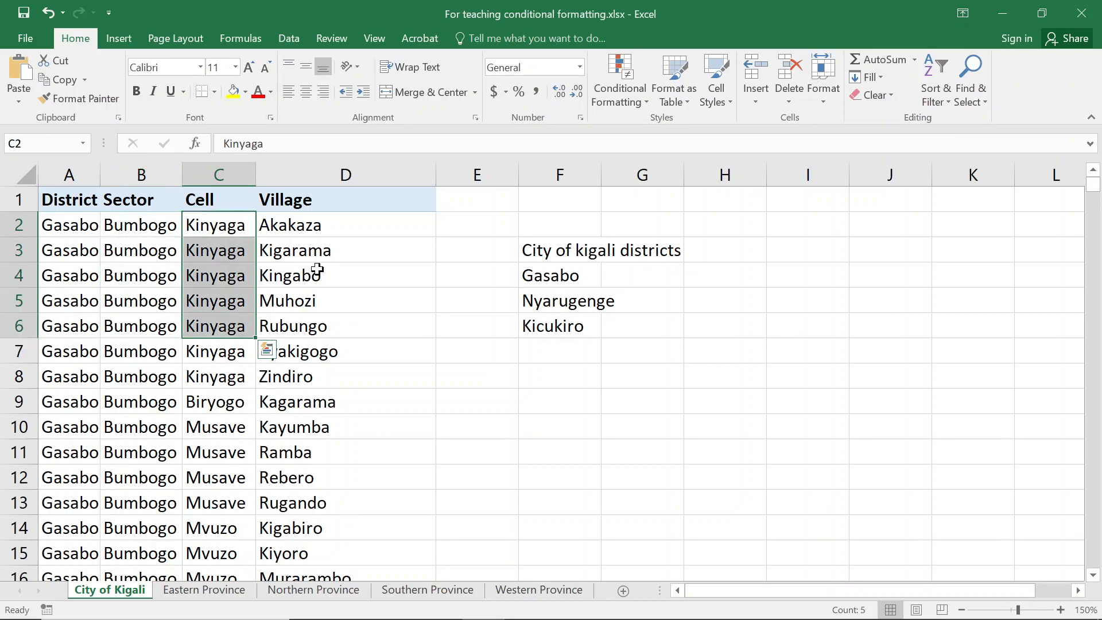
left_click(376, 224)
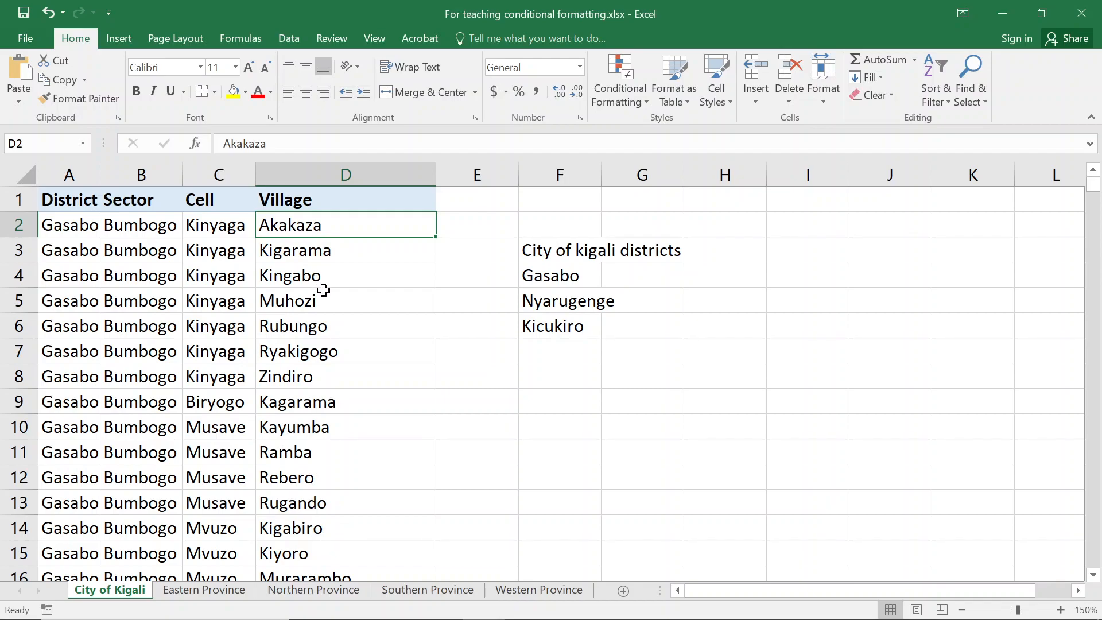
Step: Examine how the first District, Sector, Cell and Village entries relate, selecting sample cells in columns A to D and ending on A2
left_click(210, 229)
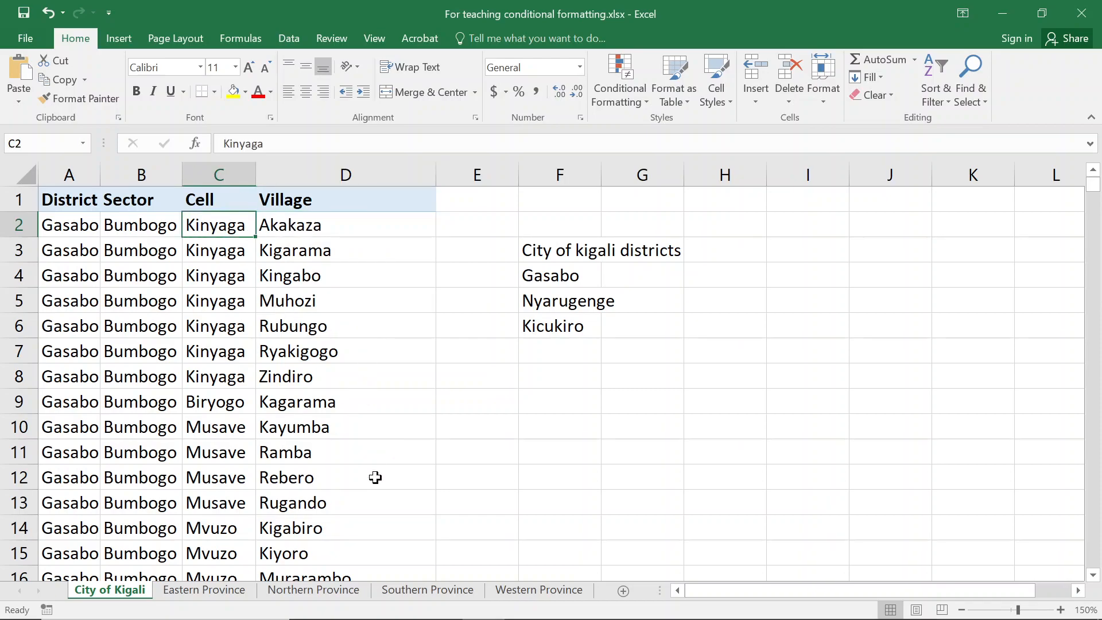
left_click(228, 530)
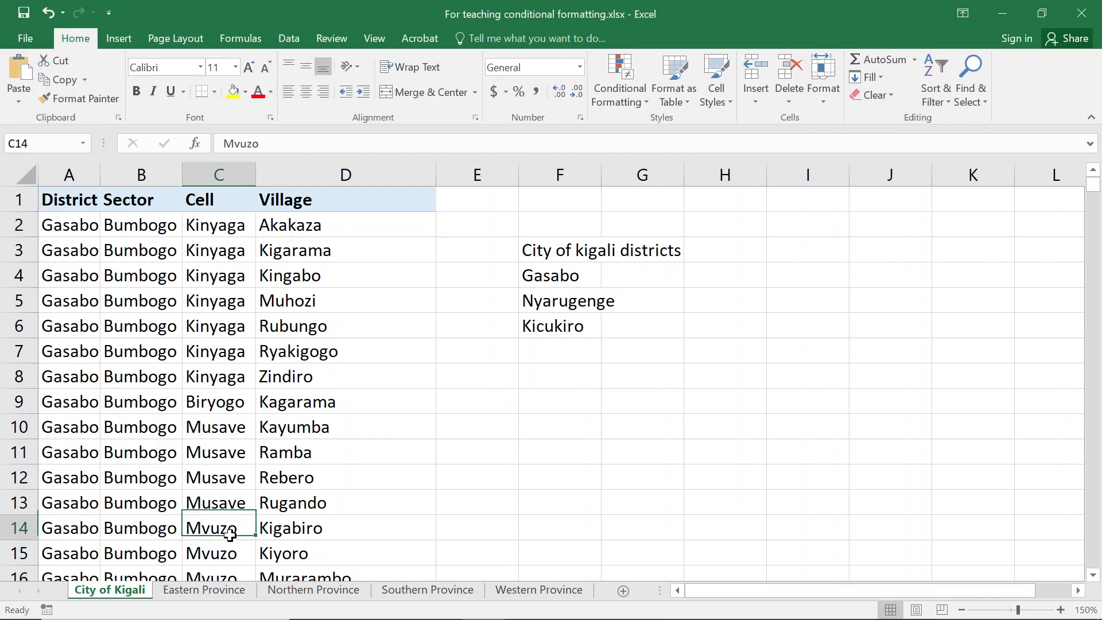
left_click(307, 255)
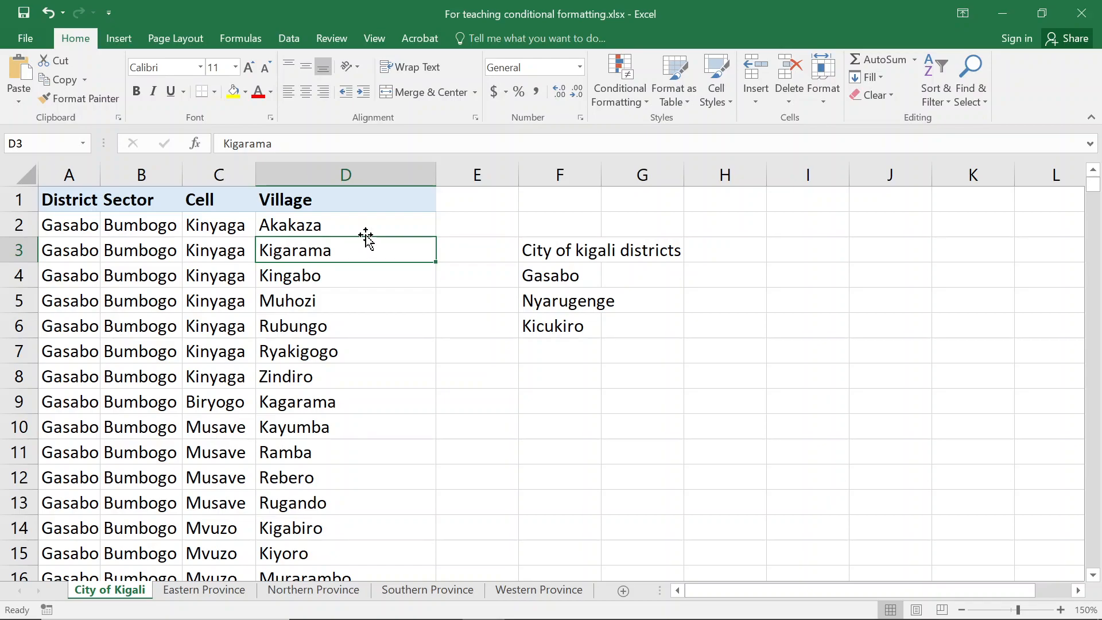
left_click(71, 230)
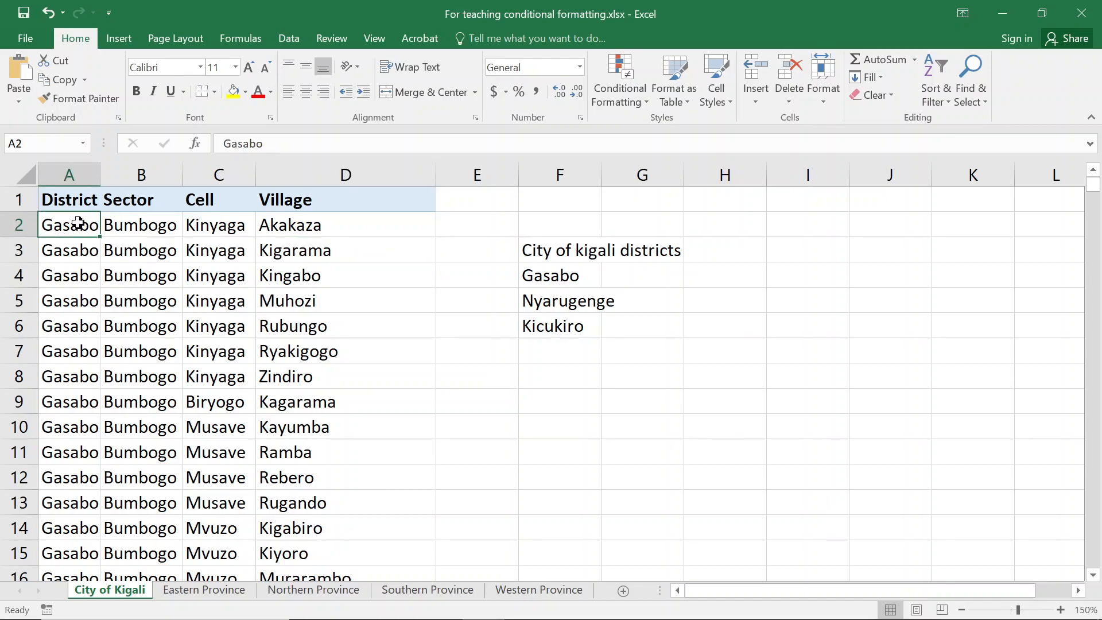
left_click(308, 223)
left_click_drag(308, 248, 306, 313)
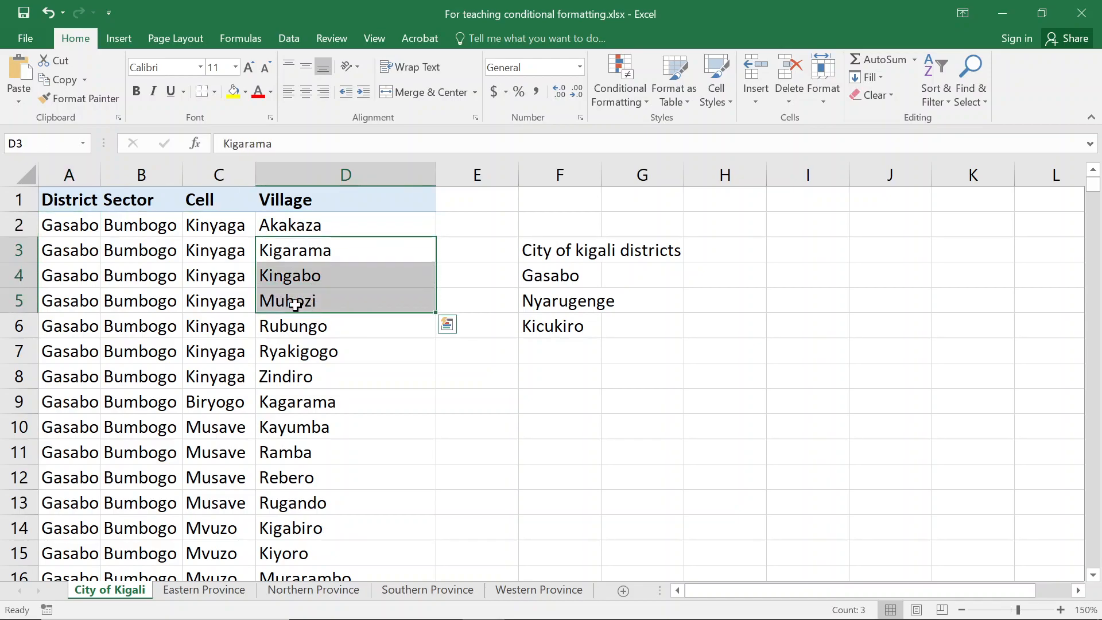
left_click(121, 224)
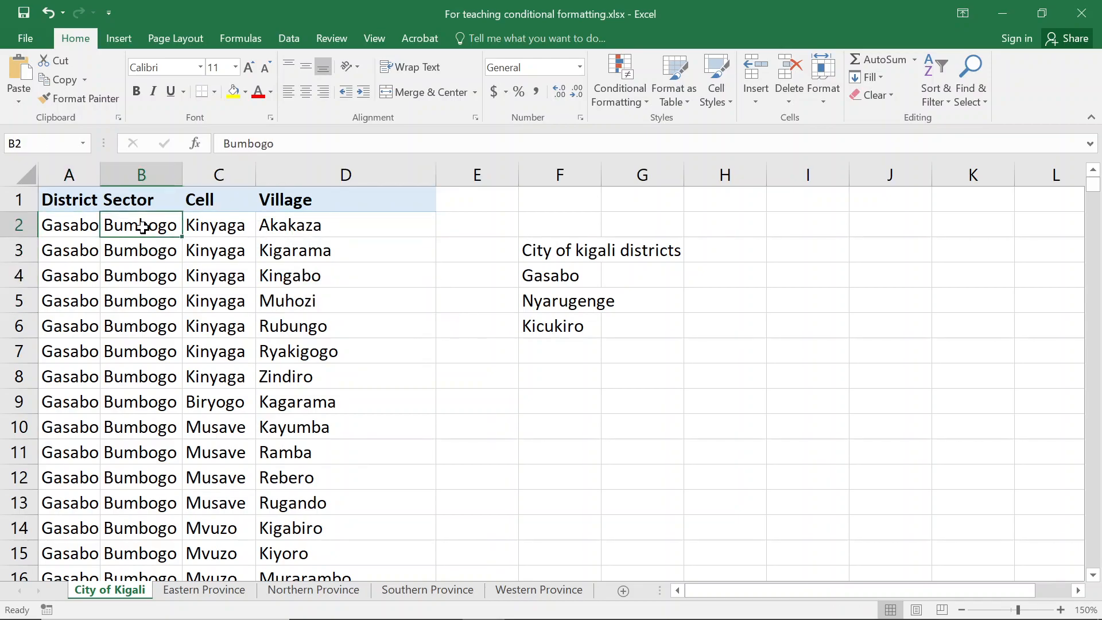
left_click_drag(290, 225, 315, 316)
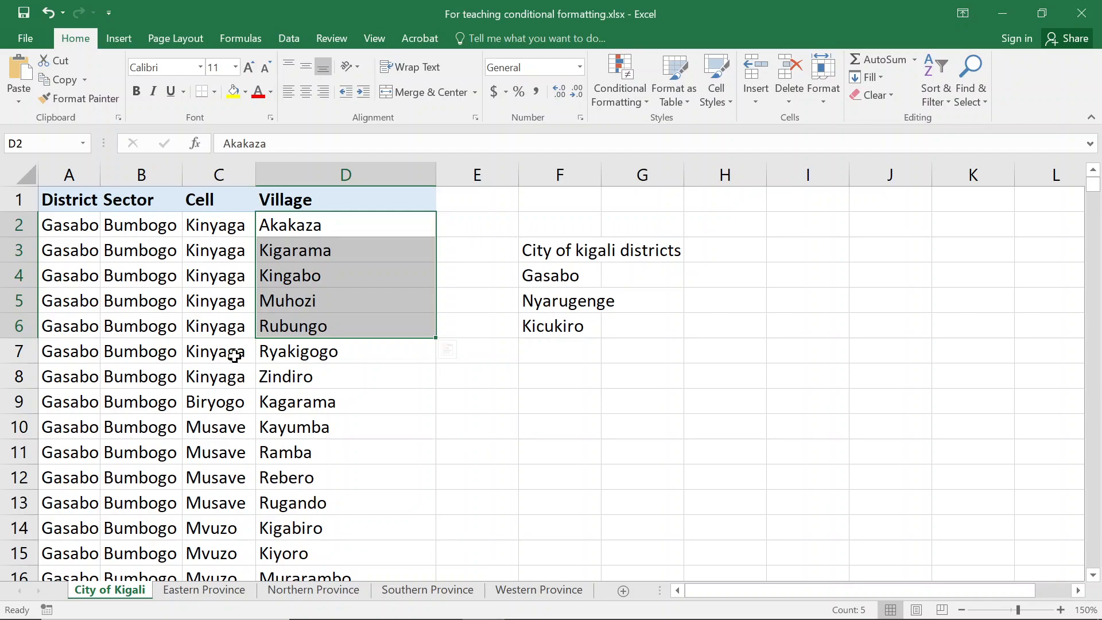
left_click(72, 228)
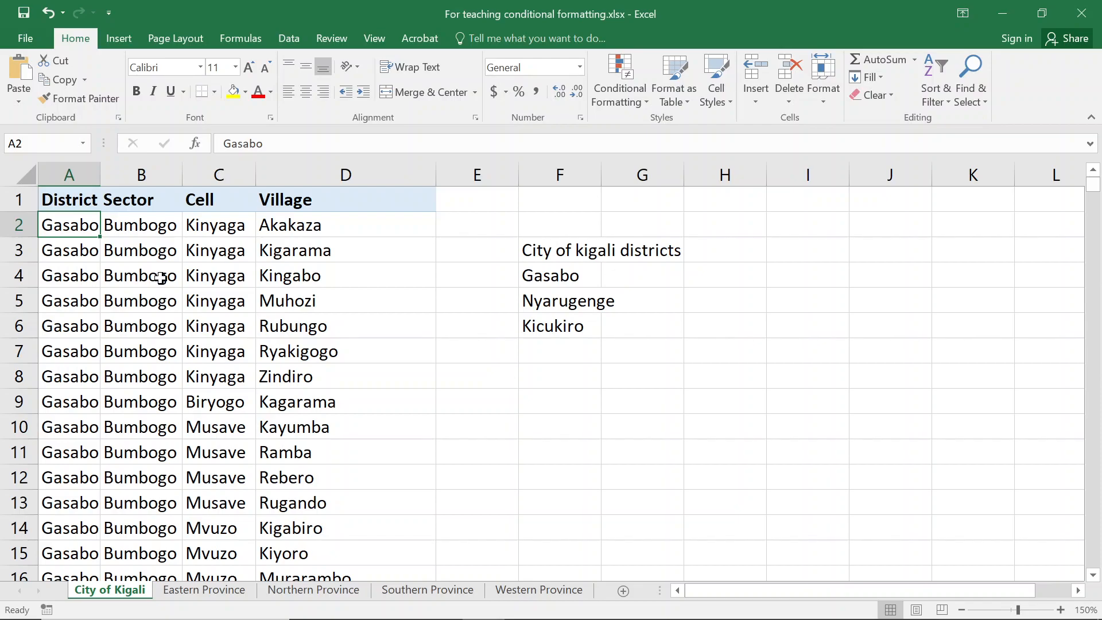
Step: Delete column F with the City of kigali districts list and select the first District entry in cell A2
left_click(545, 176)
right_click(547, 177)
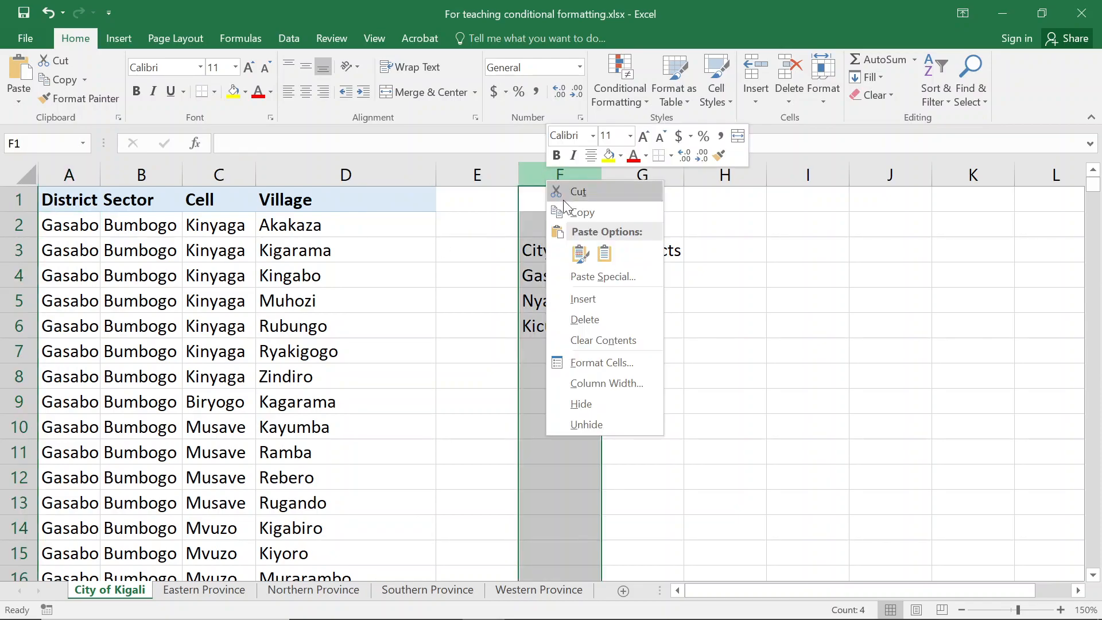
left_click(585, 320)
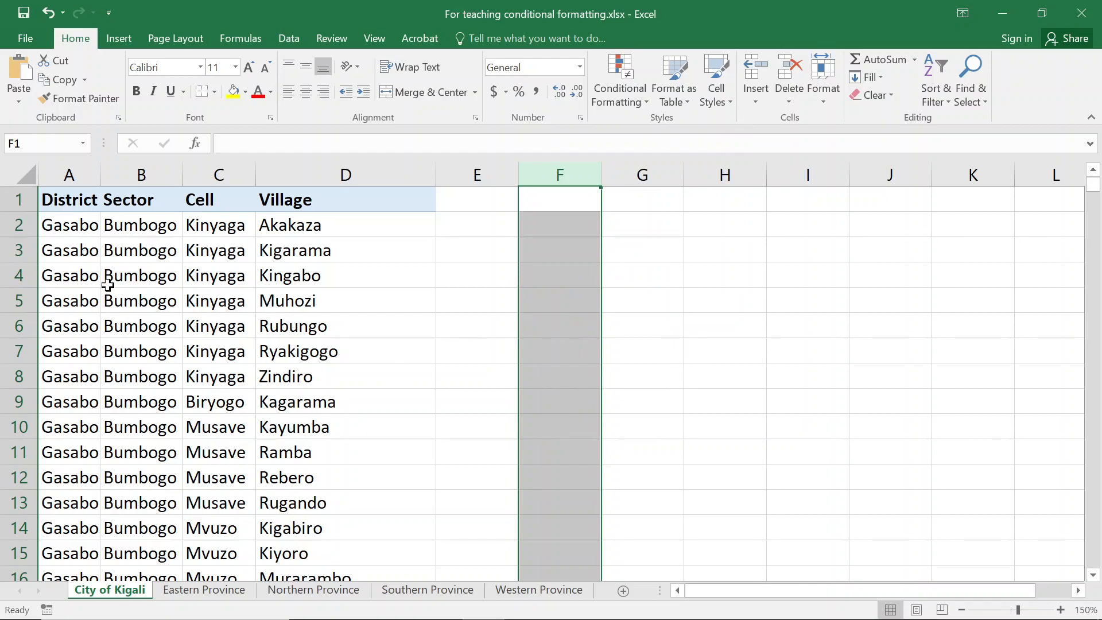
left_click(103, 246)
left_click(79, 229)
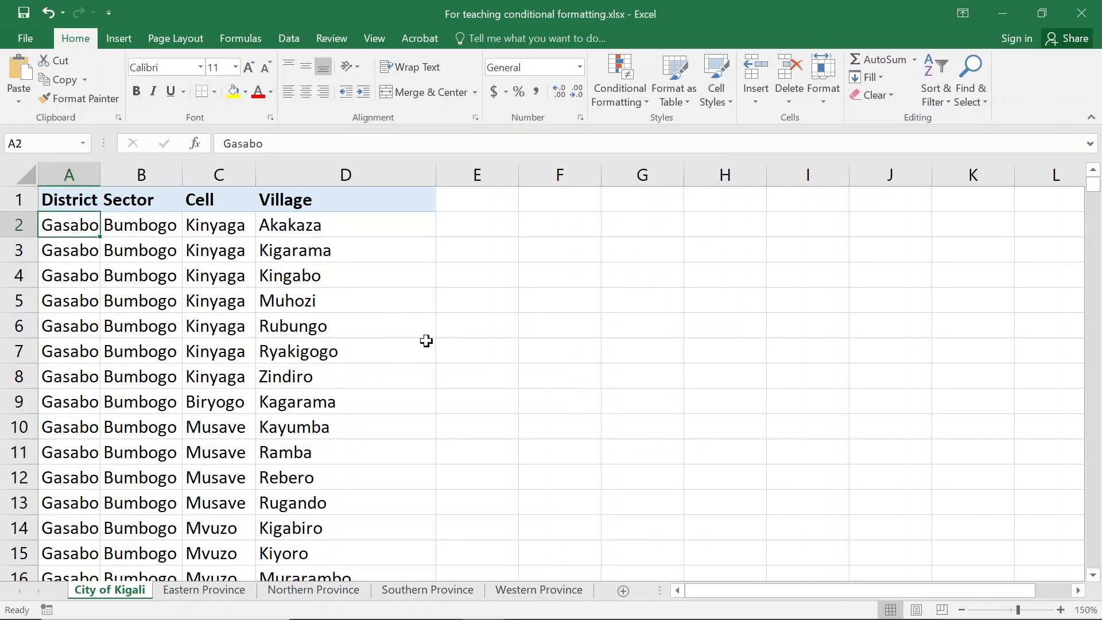
Step: Open the On-Screen Keyboard, move it around over the worksheet to show the Ctrl and arrow keys, and minimize it
key("super")
type("keyb")
key("Return")
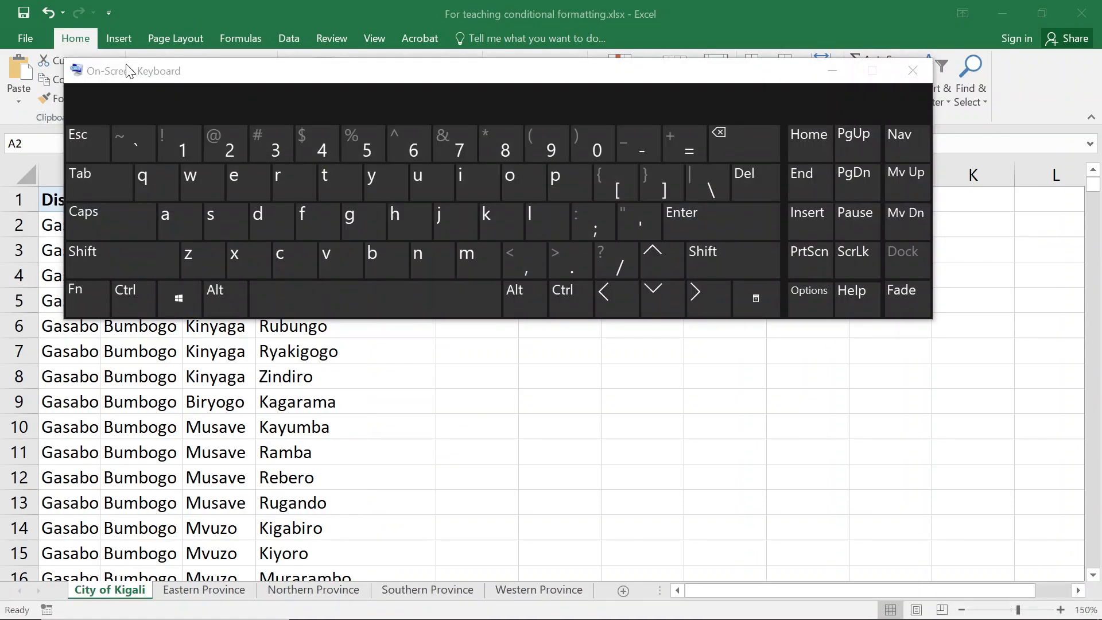
left_click_drag(127, 70, 558, 92)
left_click(61, 227)
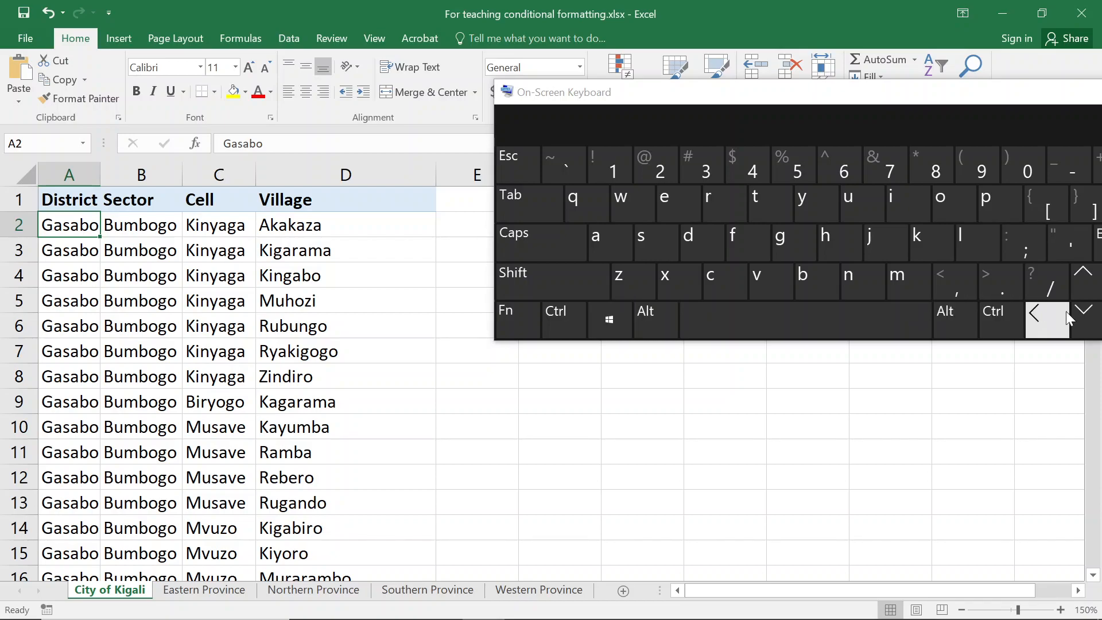
left_click_drag(846, 103, 505, 98)
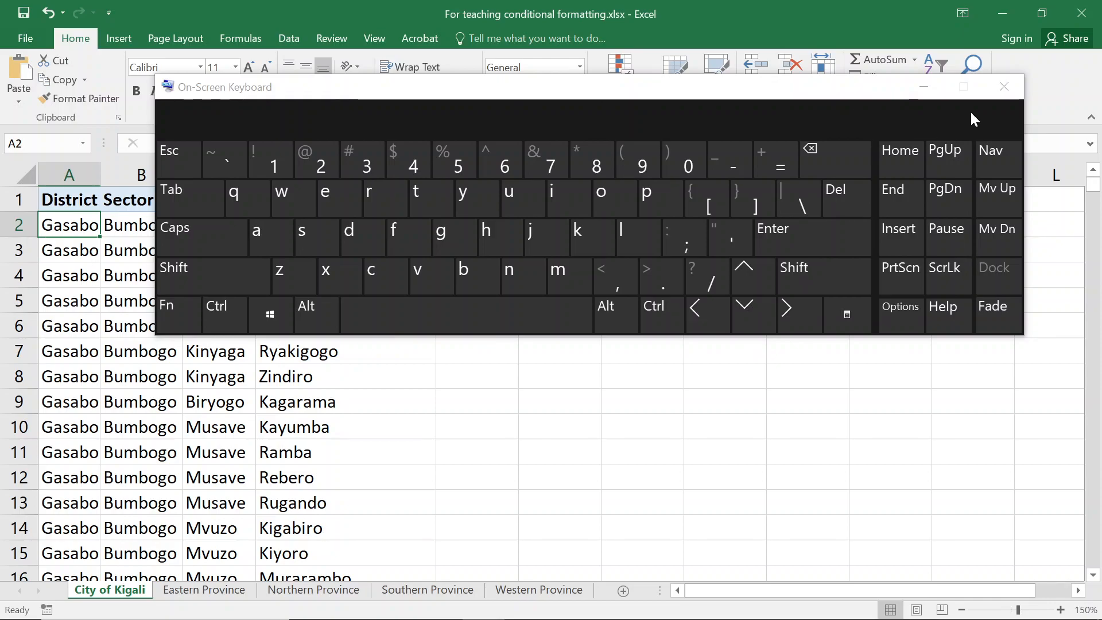
left_click(923, 89)
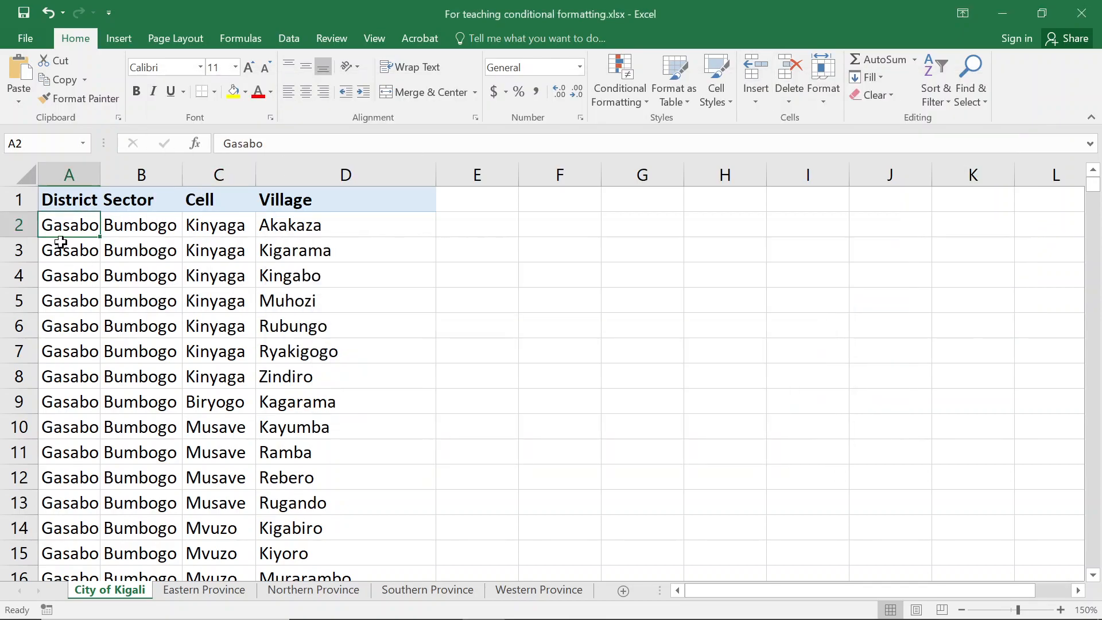
Step: Jump from A2 to the end of the first continuous block of District entries and inspect cells A69 and A70
key("ctrl+Down")
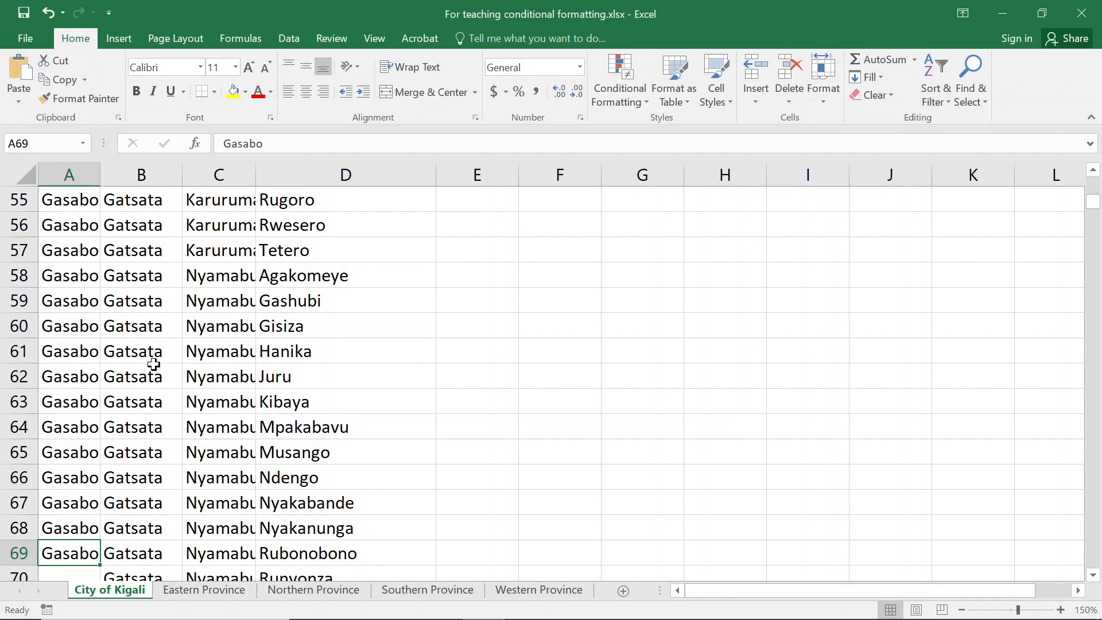
scroll(98, 459, "down", 1)
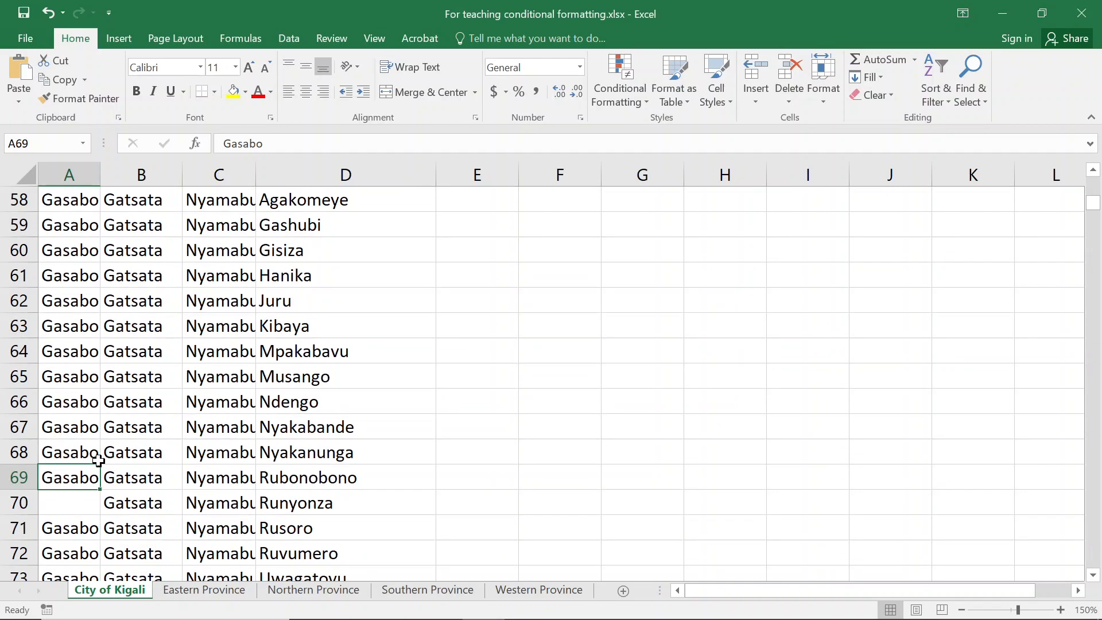
left_click(68, 502)
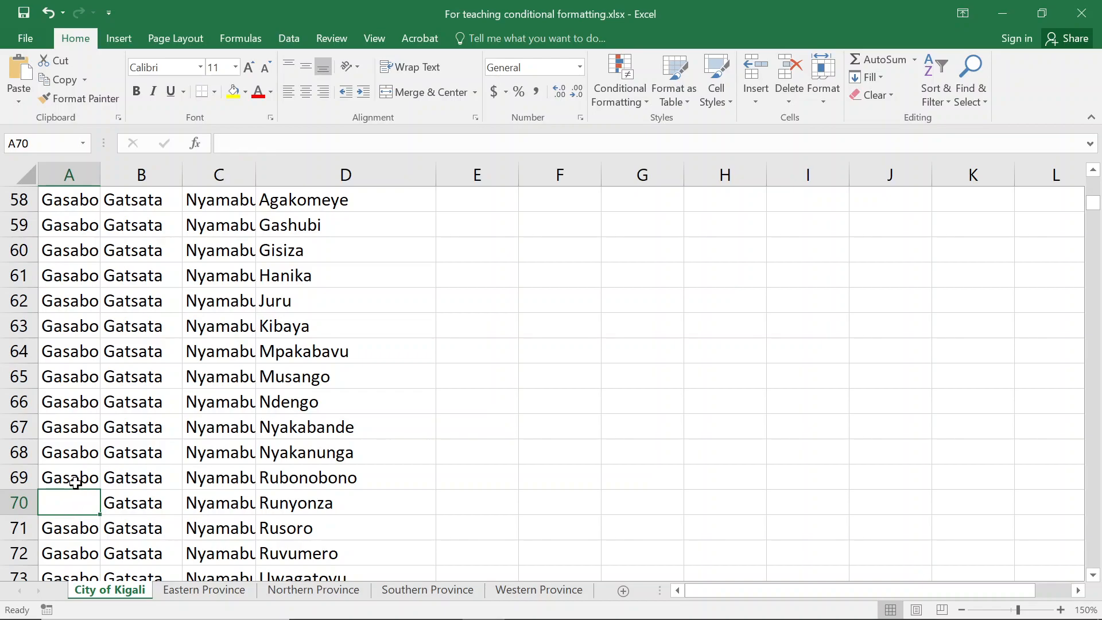
left_click(74, 481)
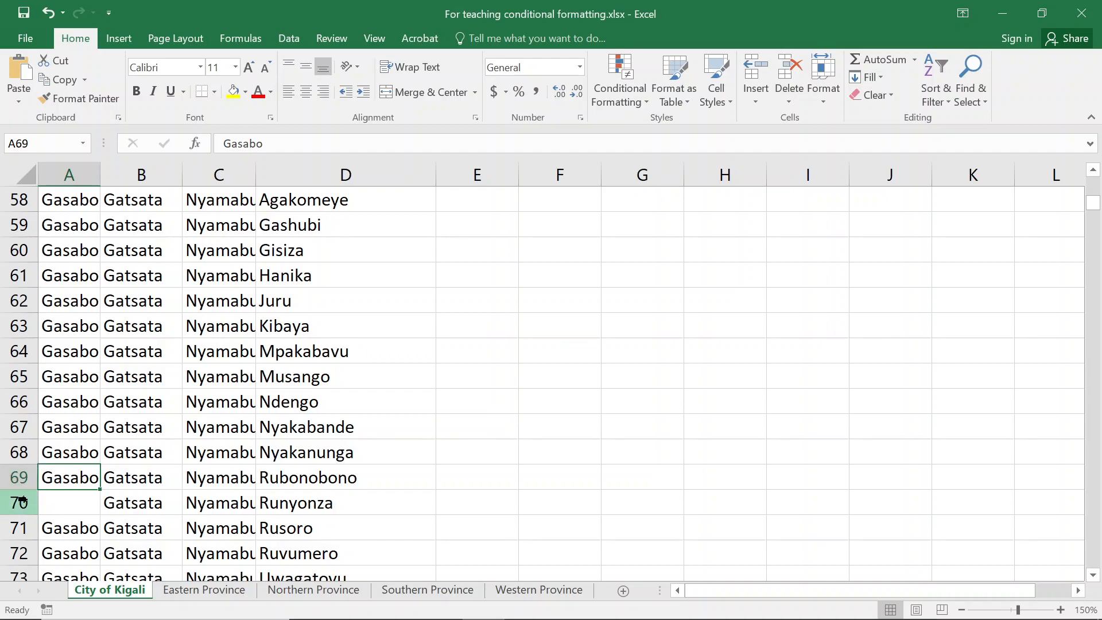
left_click(60, 502)
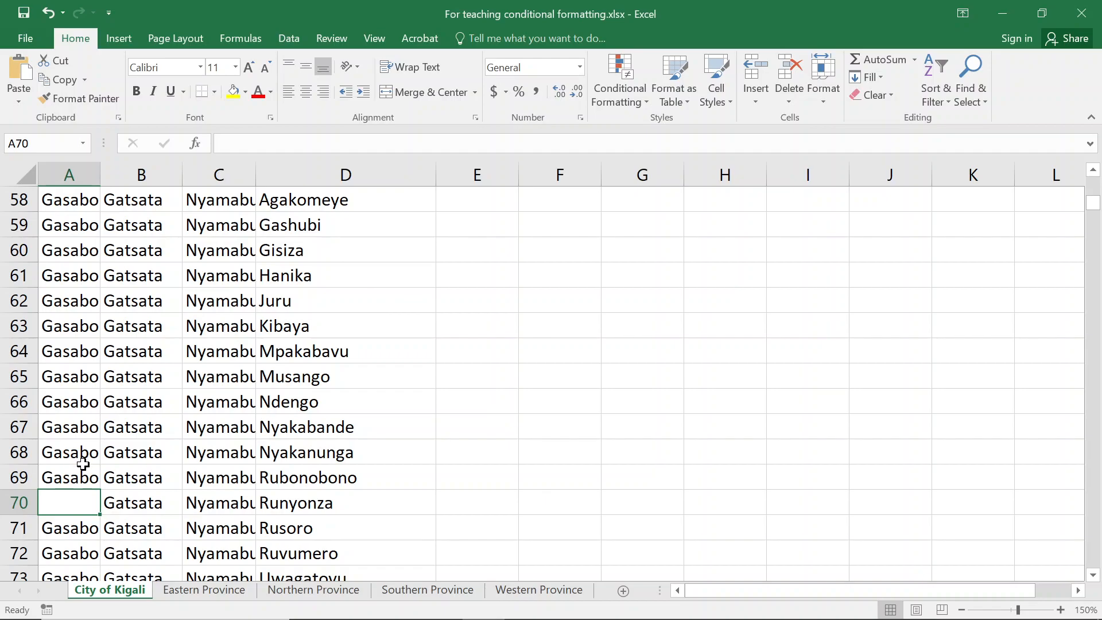
Step: Bring back the On-Screen Keyboard to show the Ctrl and up arrow keys, select cell A65, and minimize the keyboard
key("ctrl+super+o")
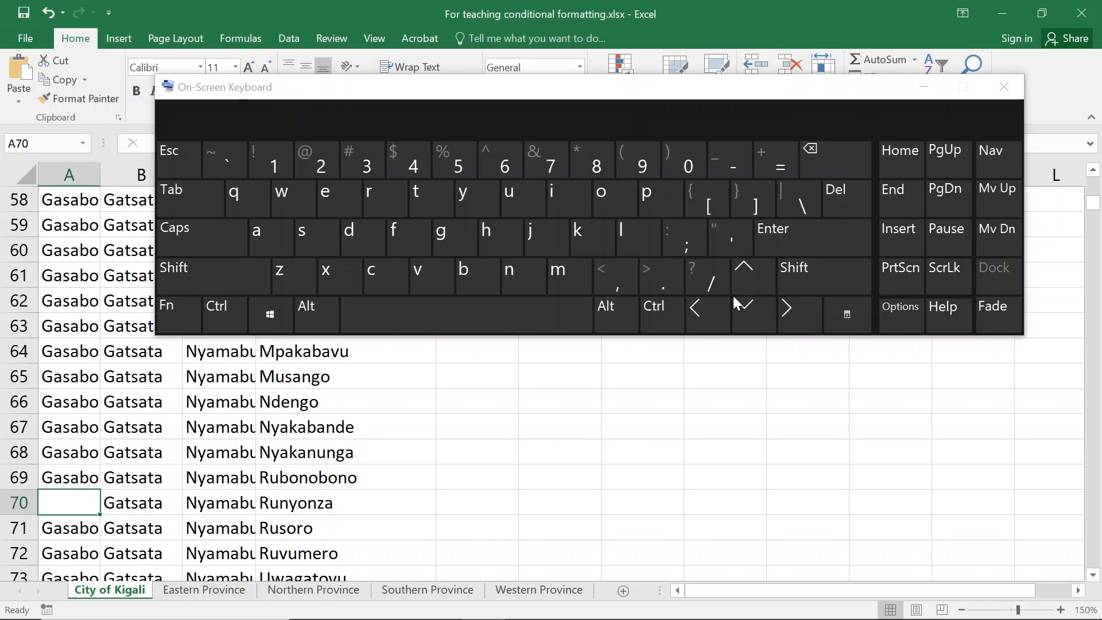
left_click(105, 471)
scroll(102, 470, "up", 1)
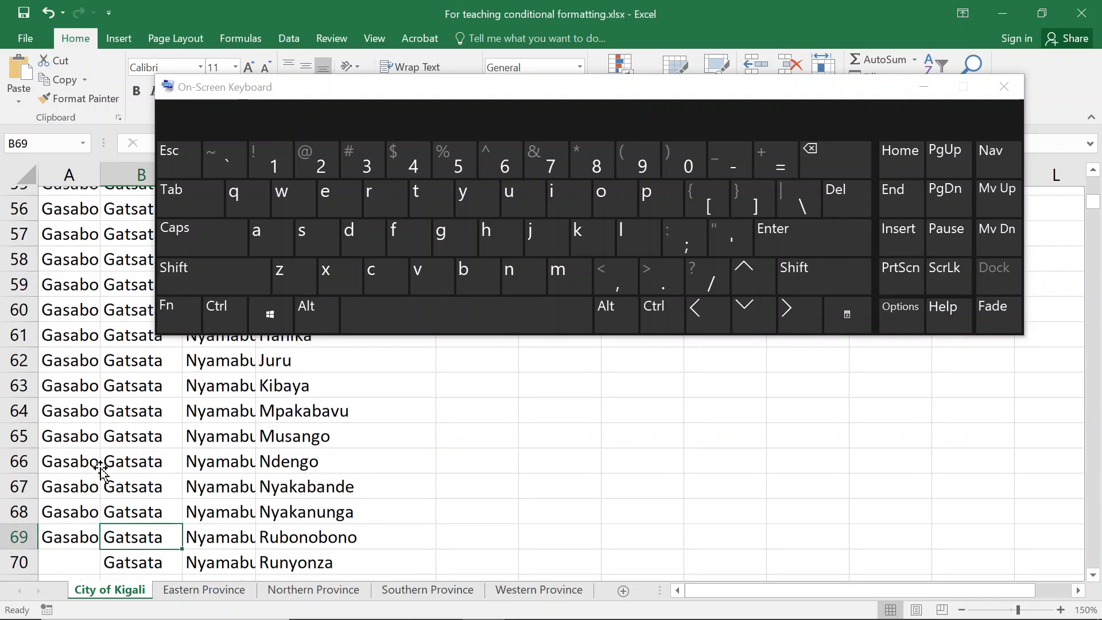
left_click(80, 449)
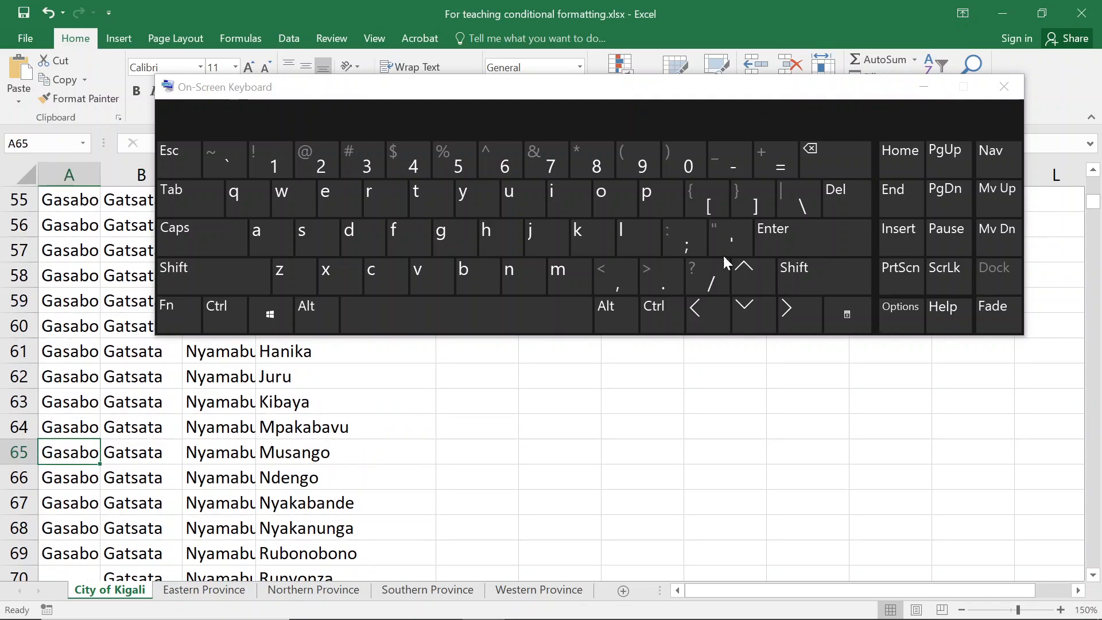
left_click(929, 94)
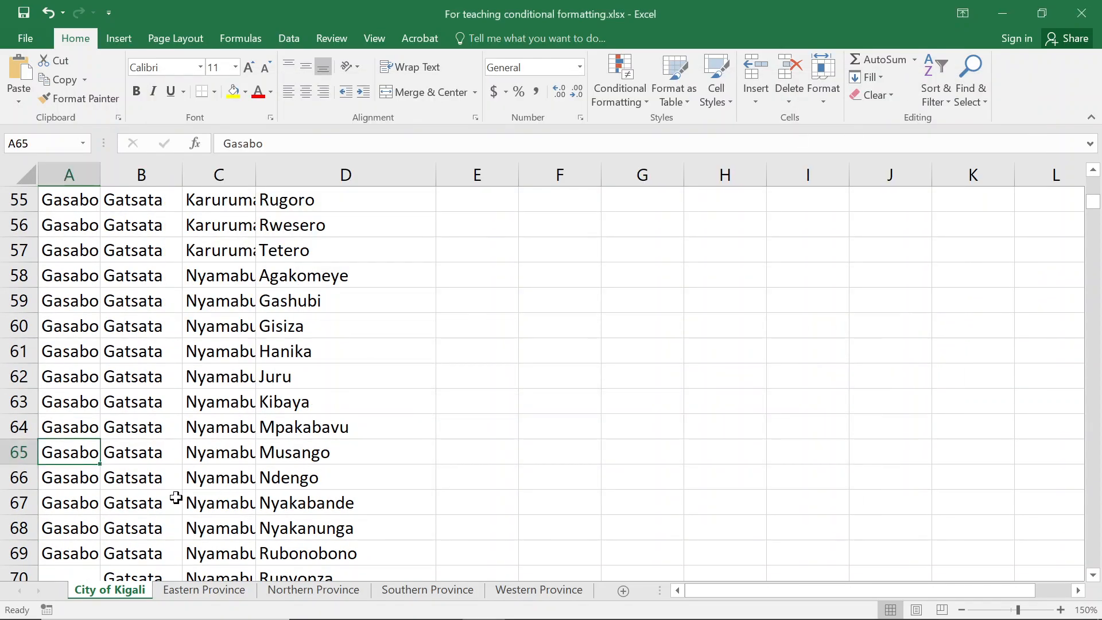
Step: Jump to the top of the District column, go to A2, jump back down to A69, and select the blank cell A70
left_click(80, 325)
key("ctrl+Up")
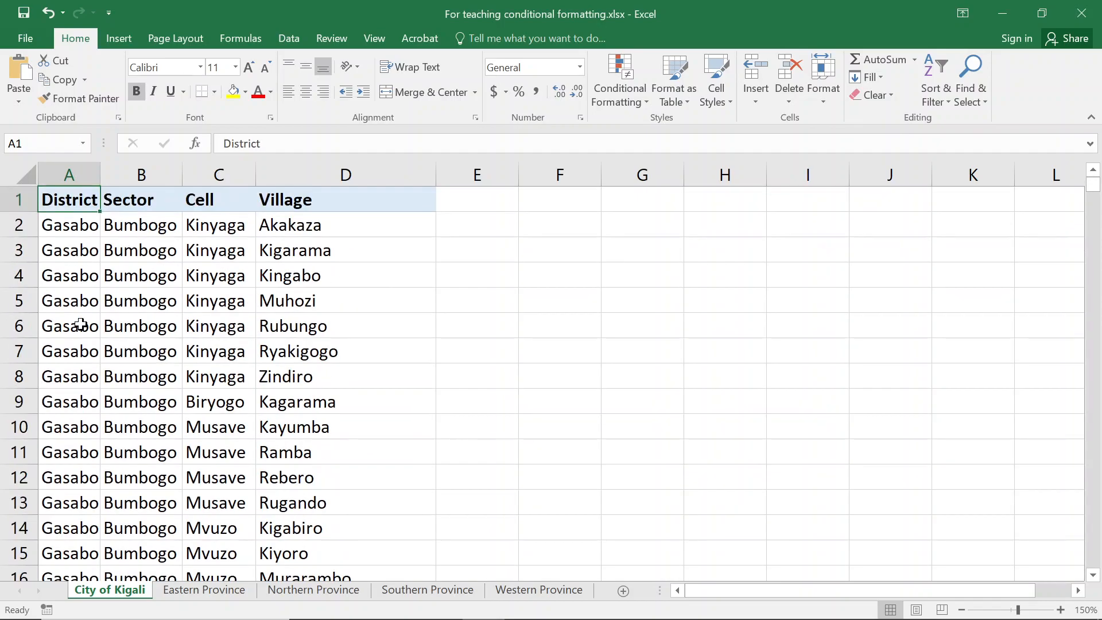
key("Down")
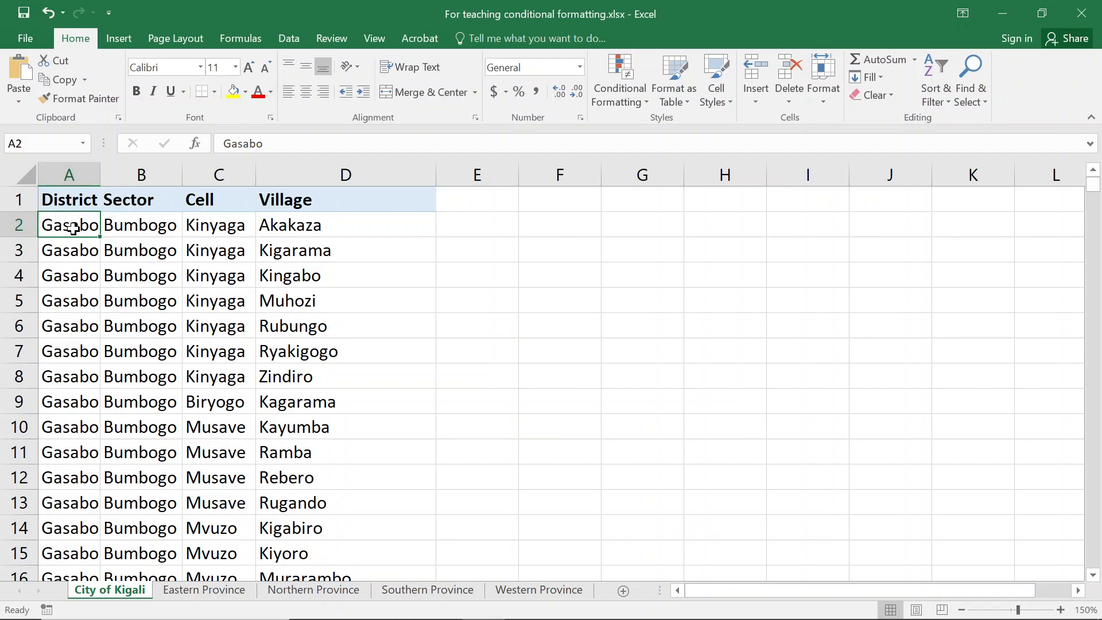
key("ctrl+Down")
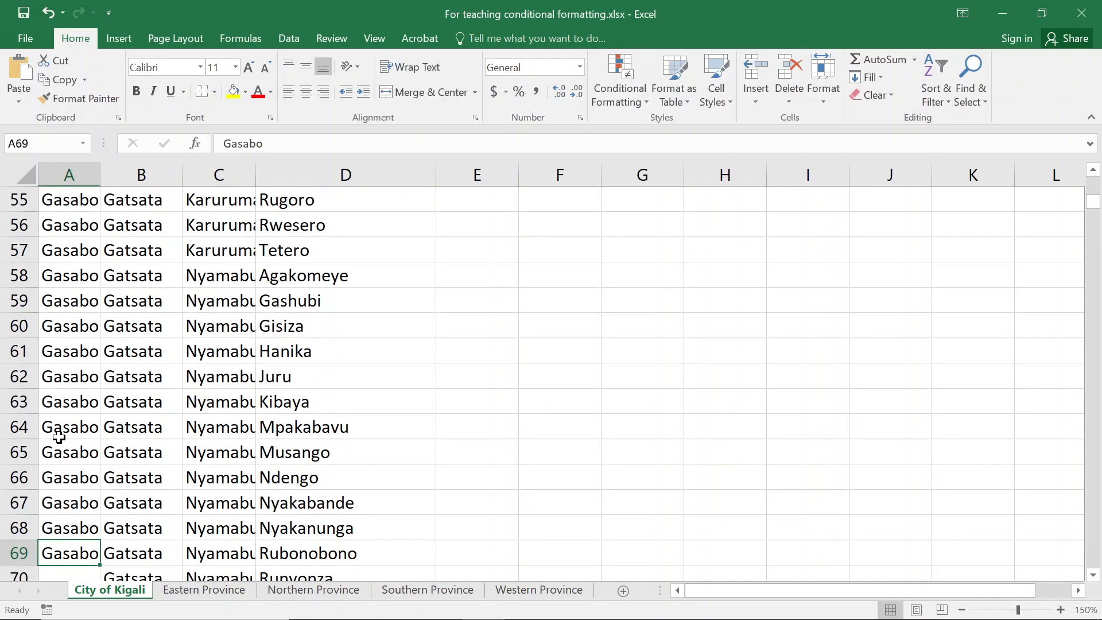
scroll(69, 465, "down", 1)
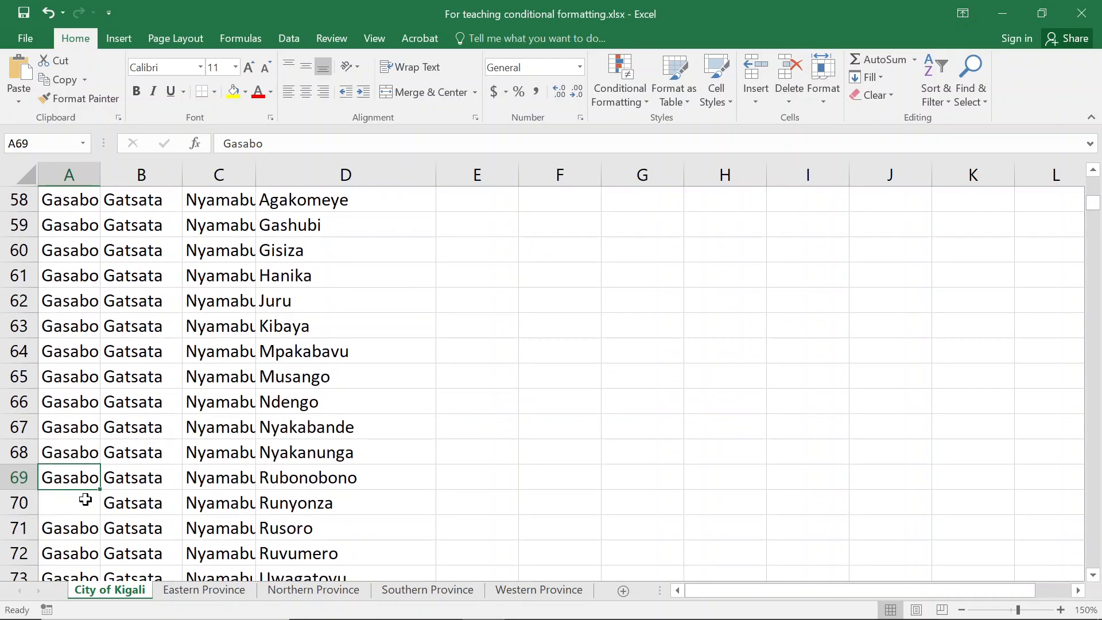
left_click(53, 502)
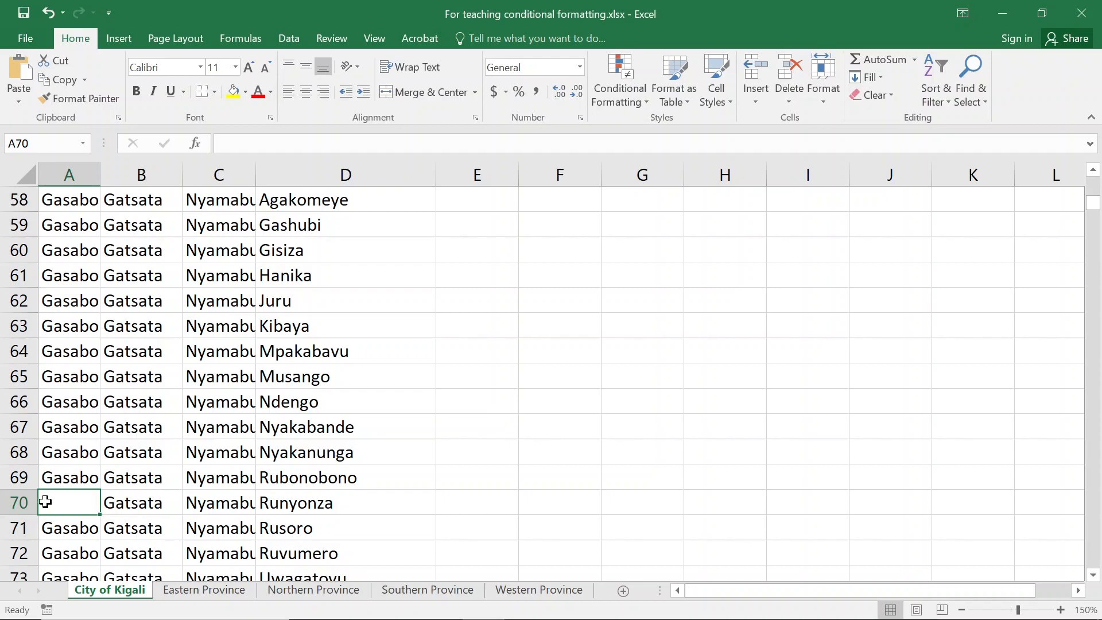
Step: Continue from A71 to the end of the next continuous block of District entries and view the rows around A231
key("Down")
scroll(46, 501, "down", 1)
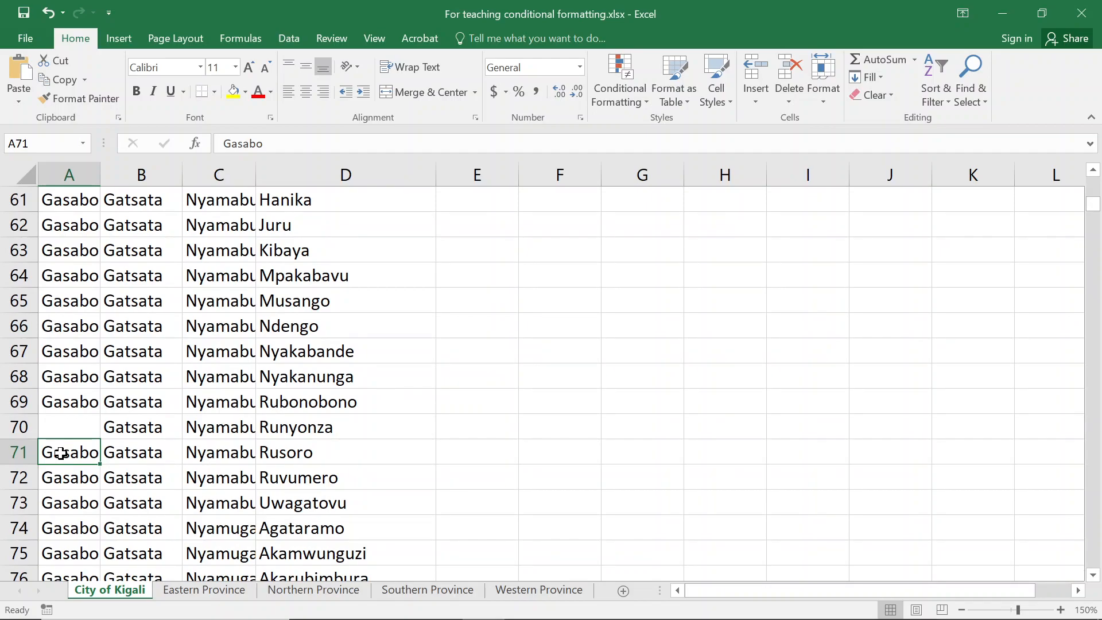
key("ctrl+Down")
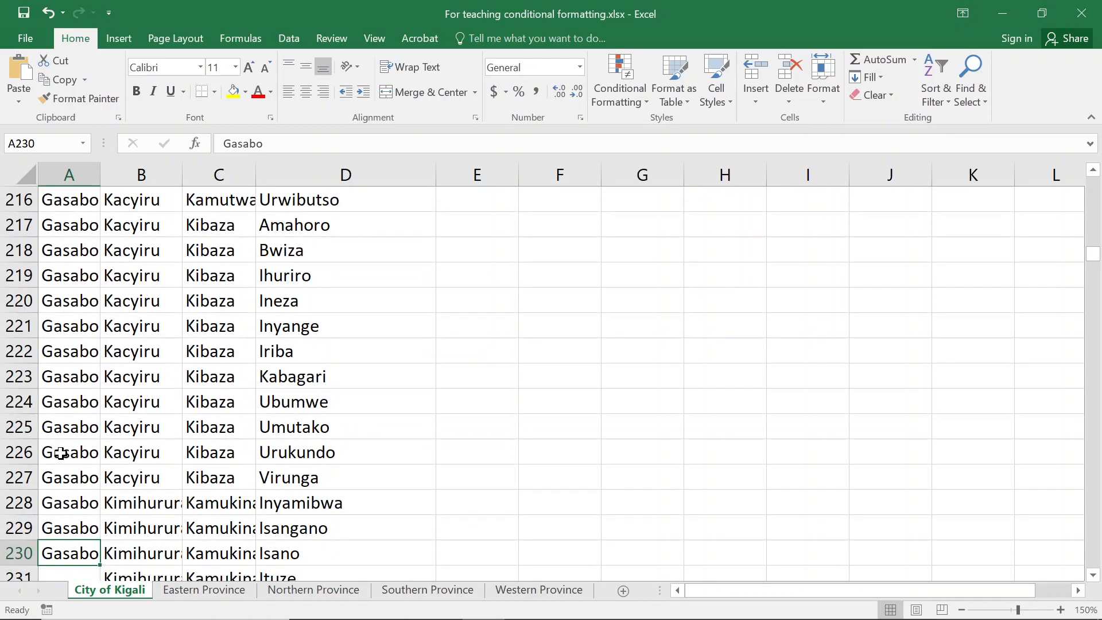
scroll(61, 453, "down", 2)
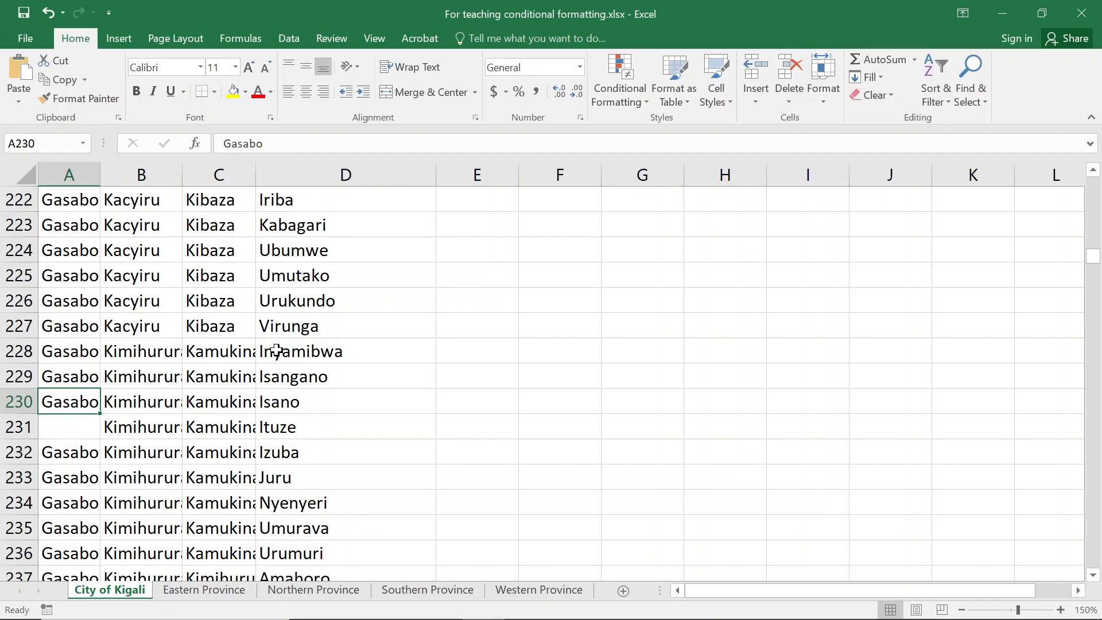
Step: Return to the header row from the Village column and select the empty cell F1
scroll(465, 270, "up", 12)
left_click(423, 295)
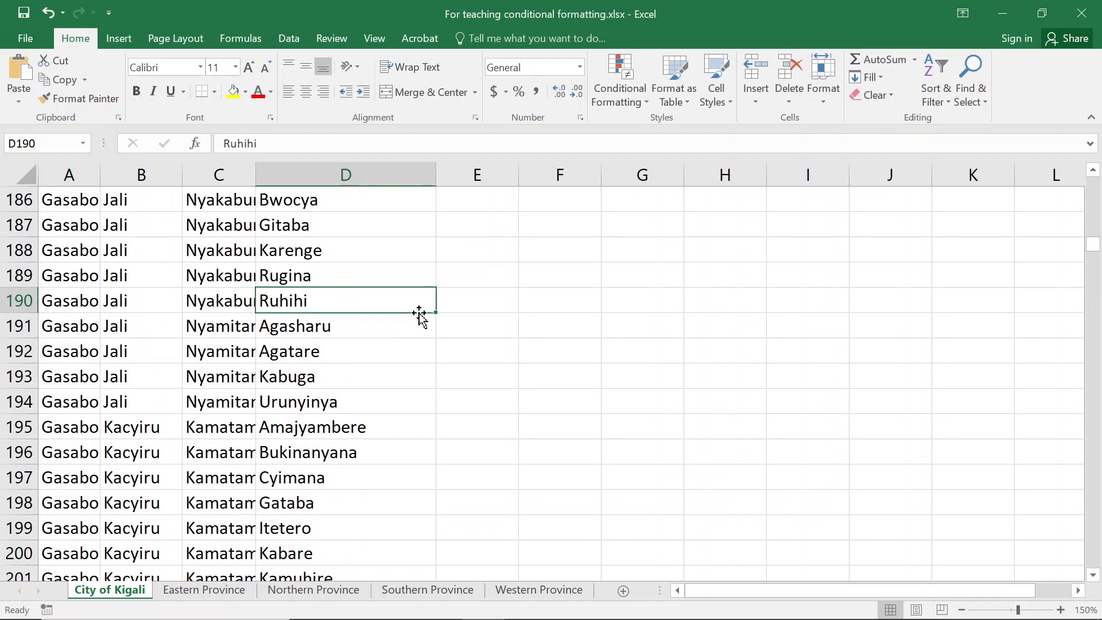
key("ctrl+Up")
key("Right")
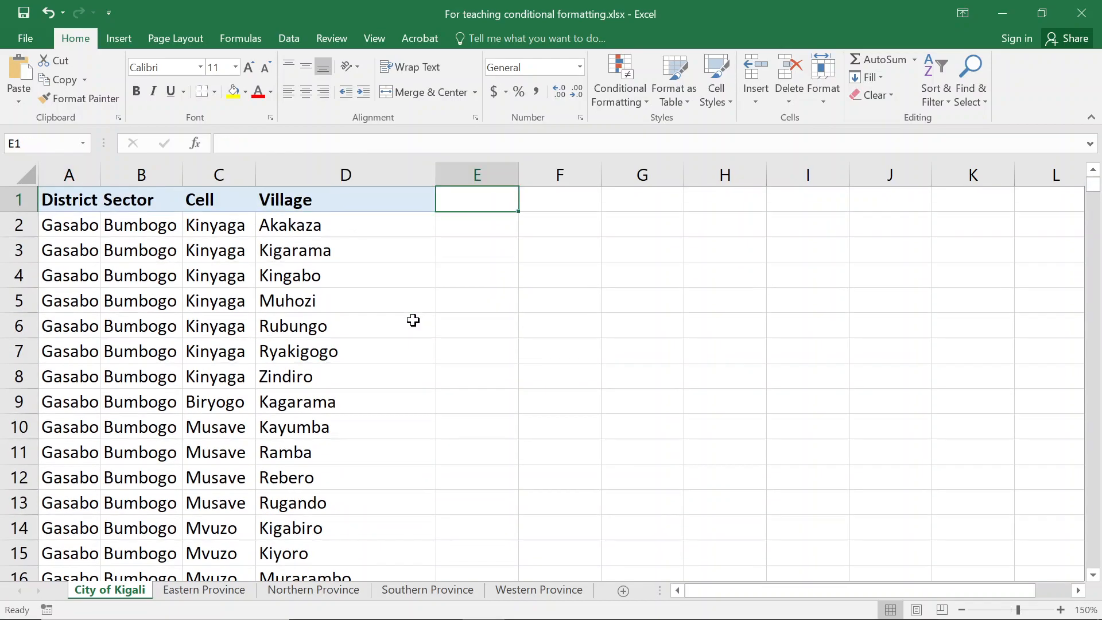
key("Right")
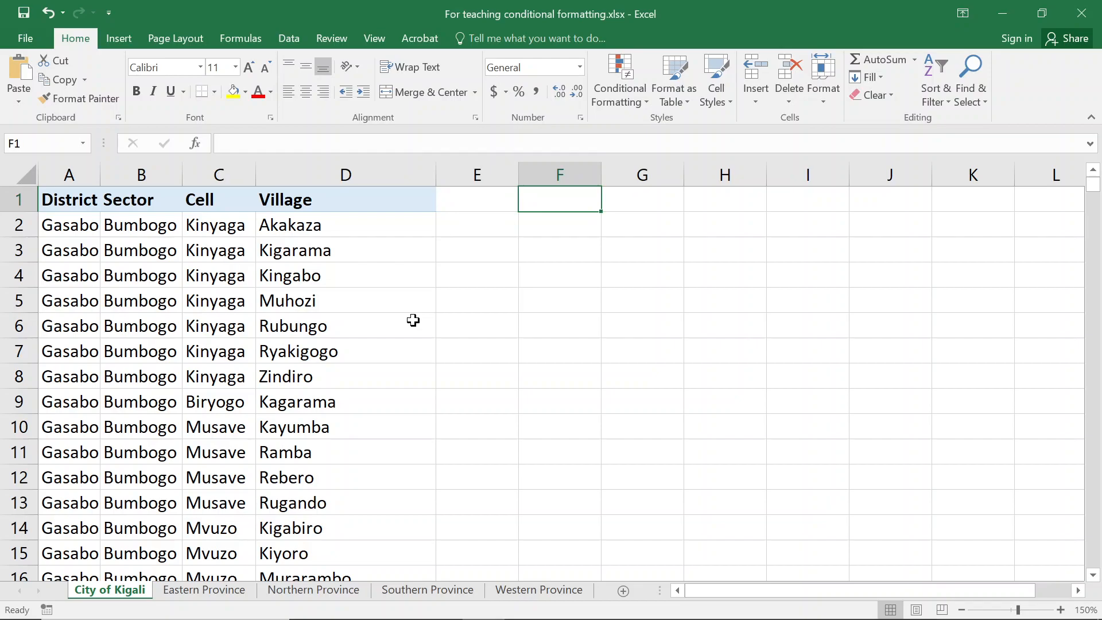
Step: Enter the heading "Issues with data" in cell F1
key("Down")
key("Up")
type("Issu")
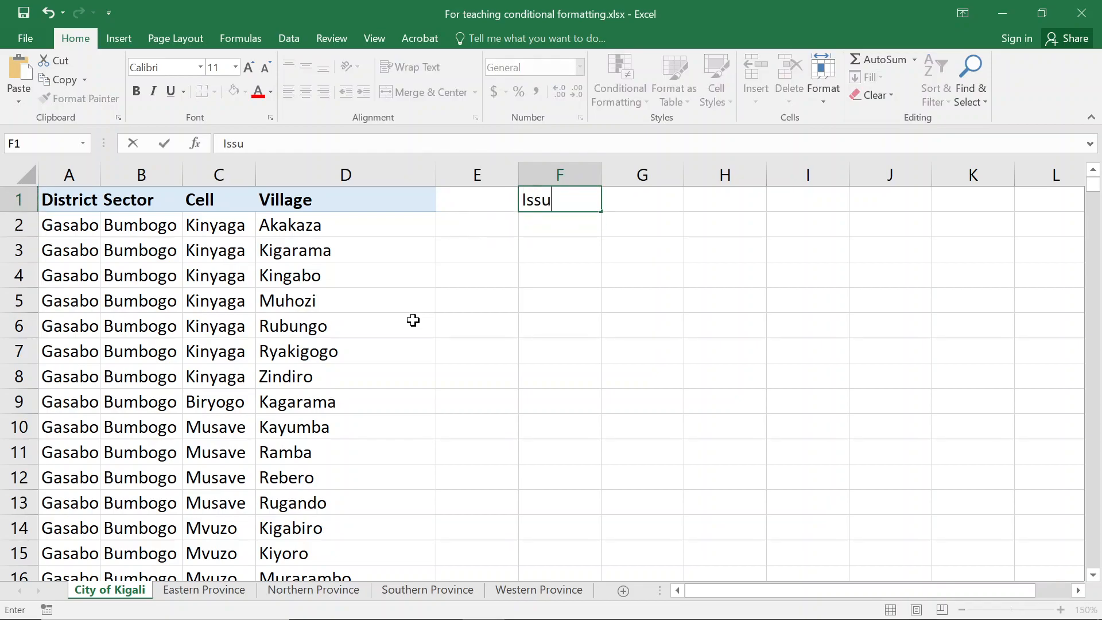
type("es with data")
key("Return")
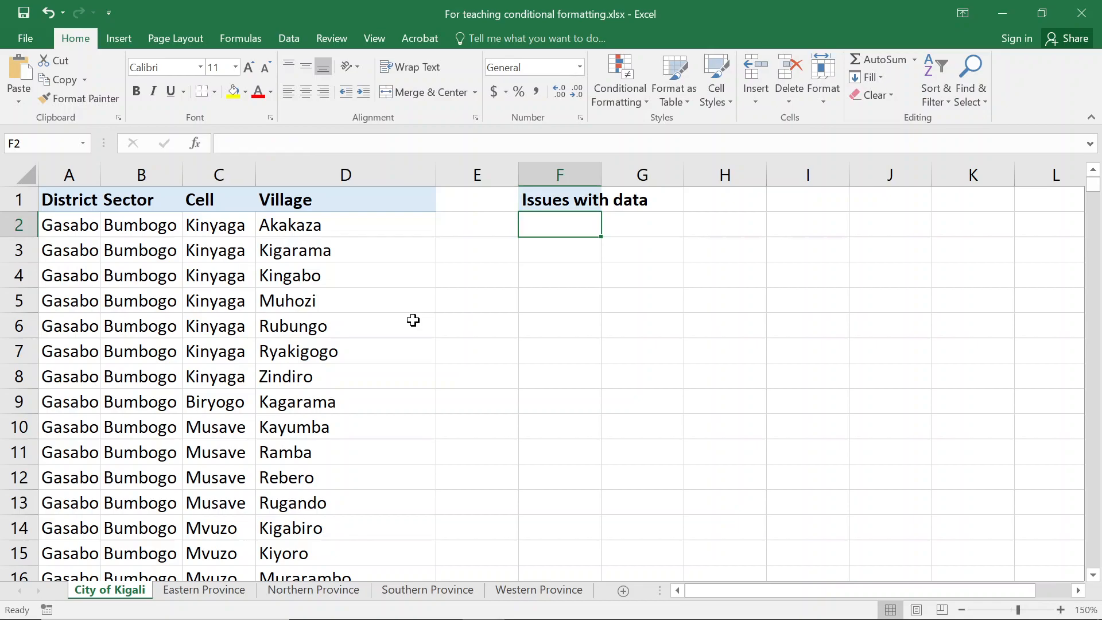
Step: List "missing values" as the first issue in cell F2, under the Issues with data heading
type("e")
key("BackSpace")
type("missing ")
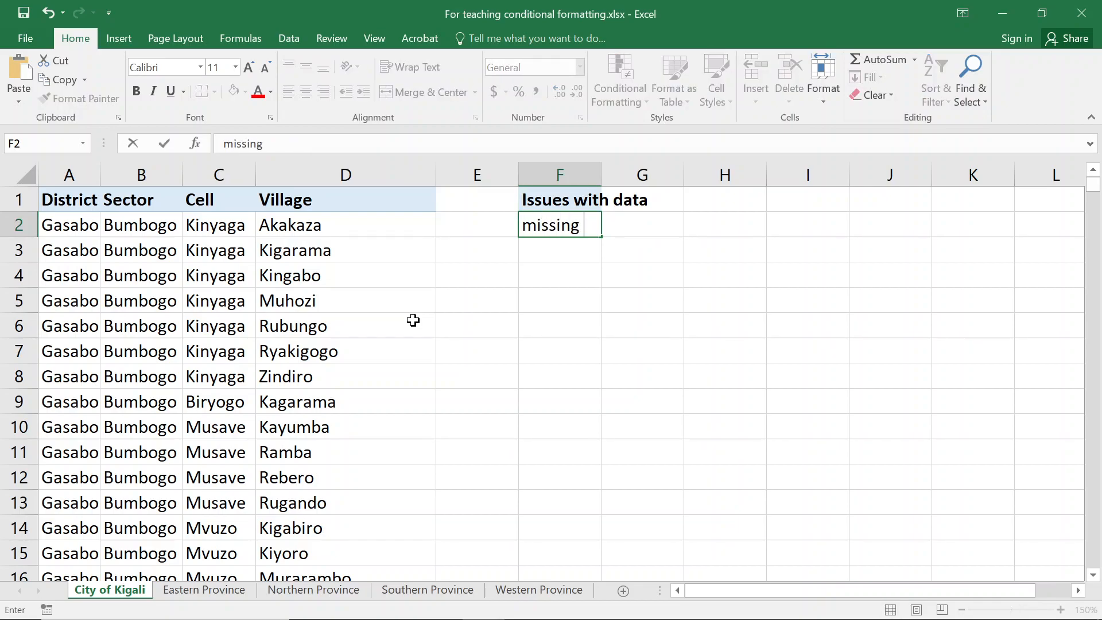
type("values")
key("Return")
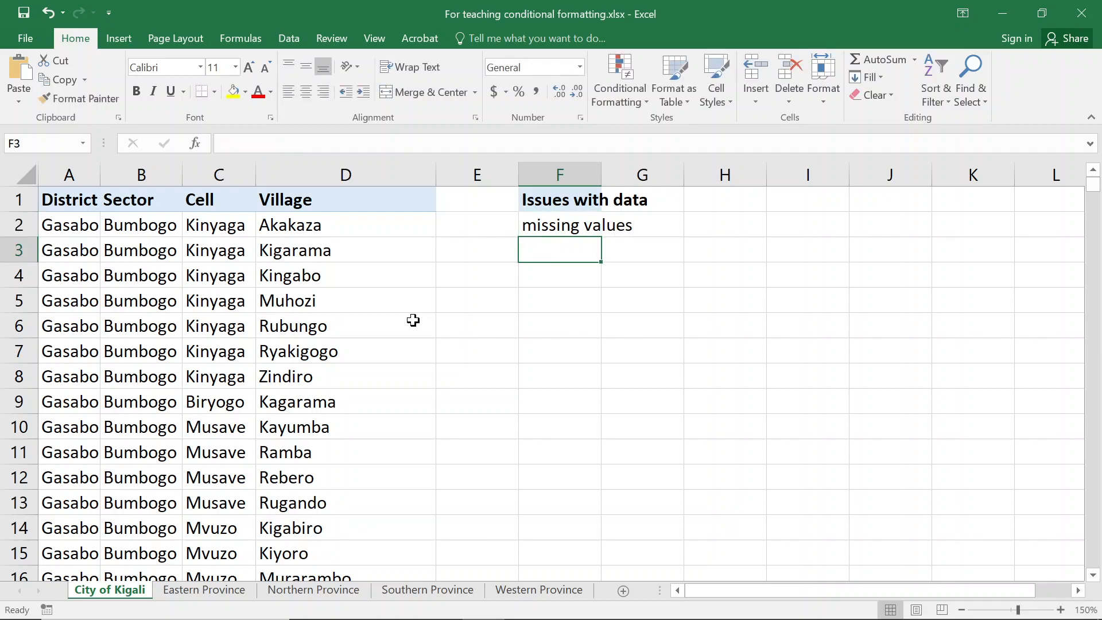
left_click(73, 200)
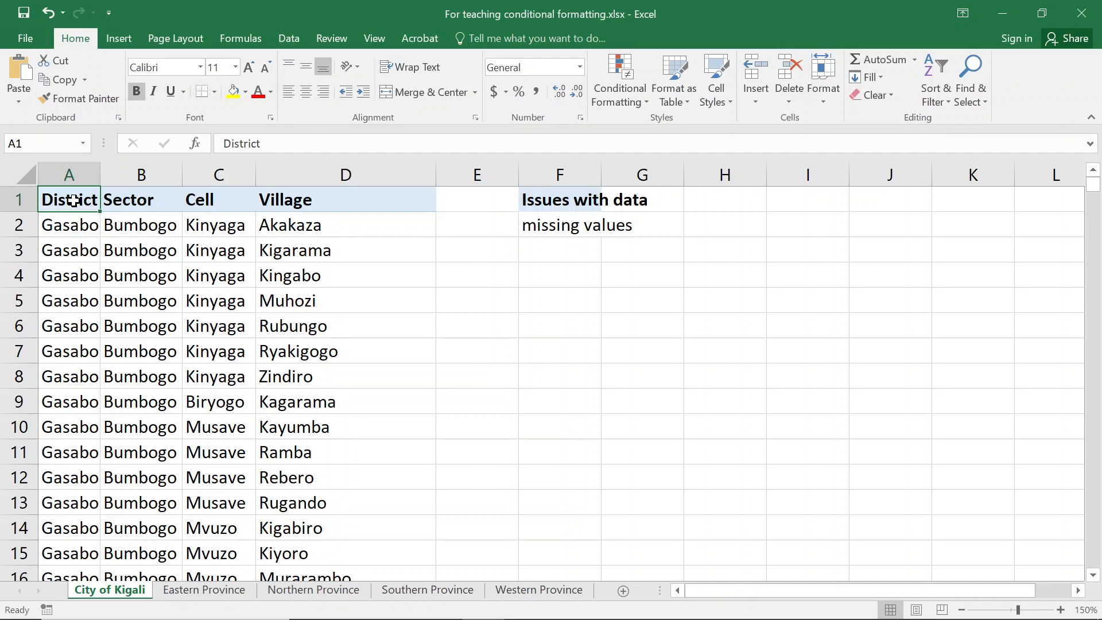
left_click(118, 244)
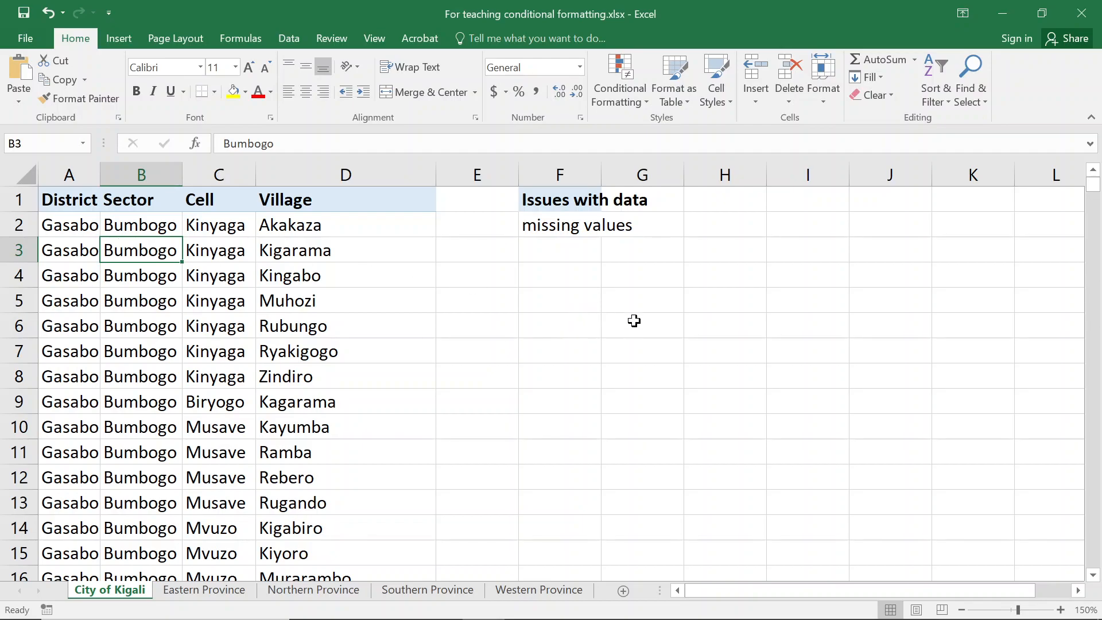
left_click(584, 249)
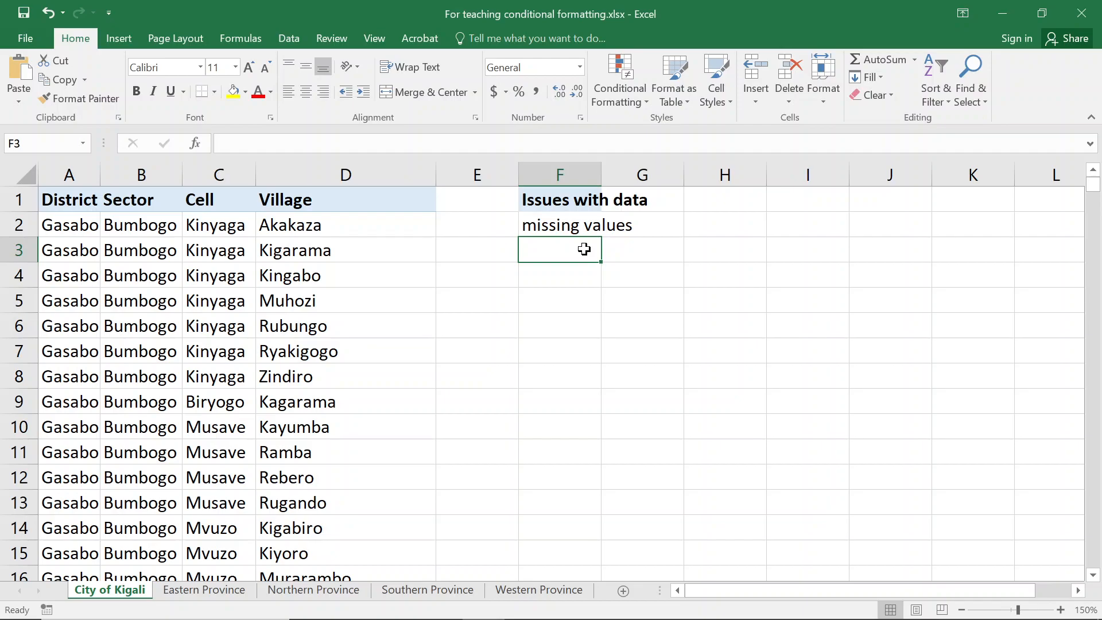
Step: Check the District column for gaps from A2 downward, stepping past the blank cells A70 and A231
left_click(65, 229)
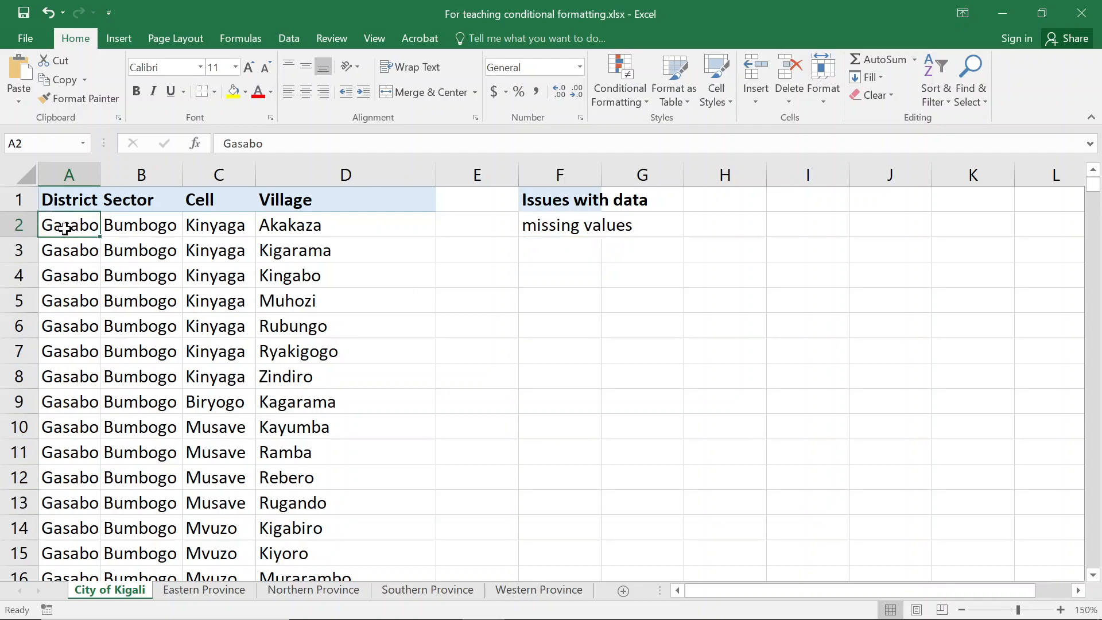
key("ctrl+Down")
key("Down")
key("Down")
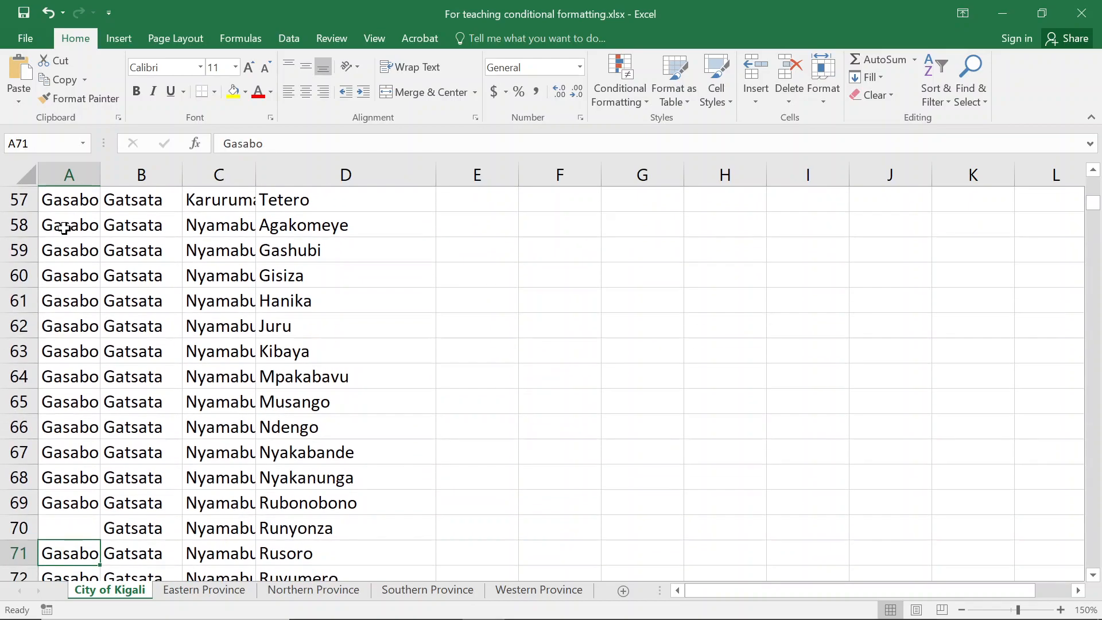
key("Down")
key("ctrl+Down")
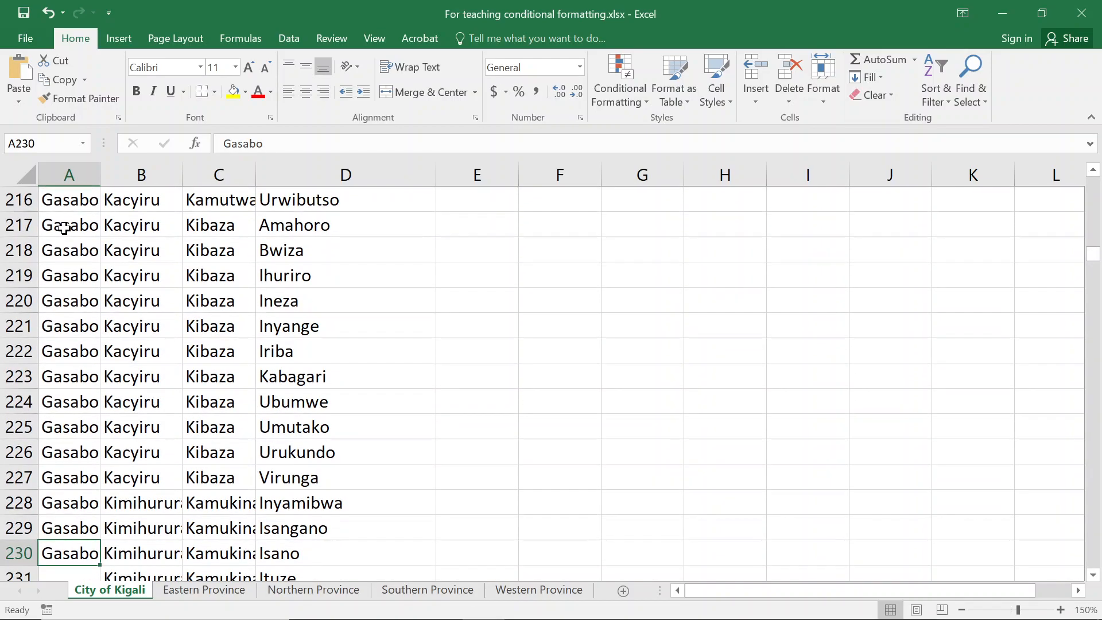
key("Down")
key("Down")
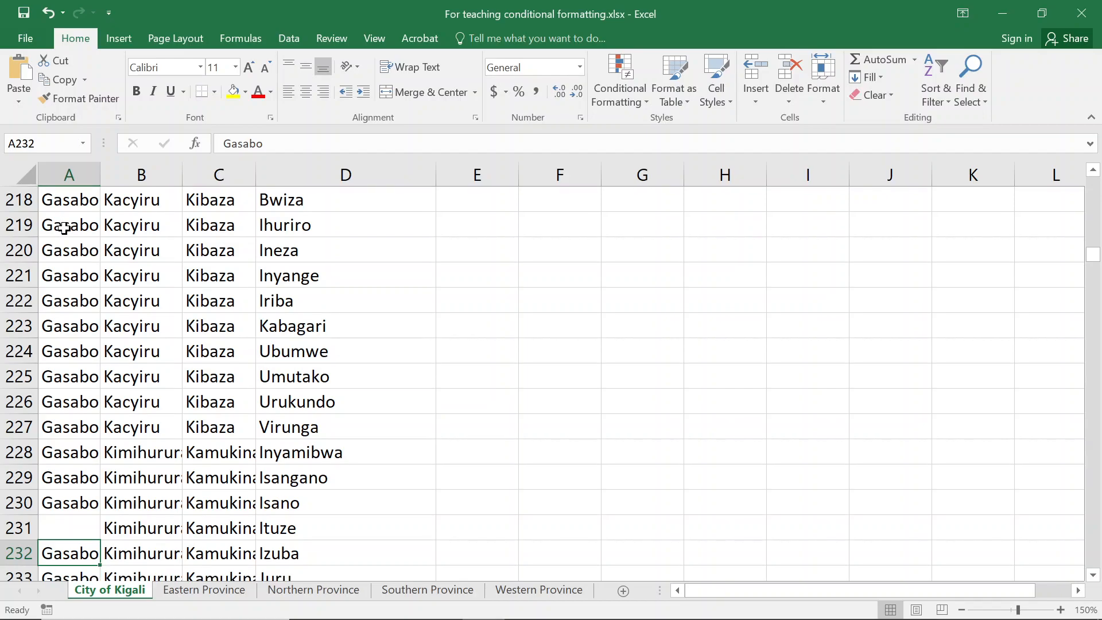
key("Down")
Step: Go back up the District column to the blank cell A70 and fill it with yellow
key("Up")
key("ctrl+Up")
key("Up")
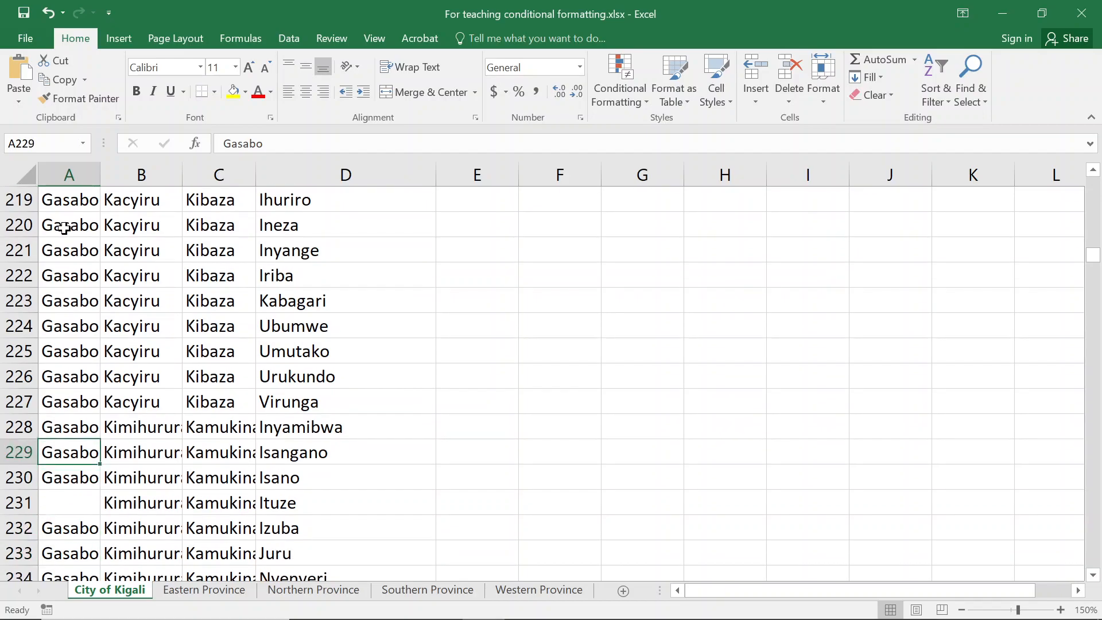
key("ctrl+Up")
key("Up")
key("Up")
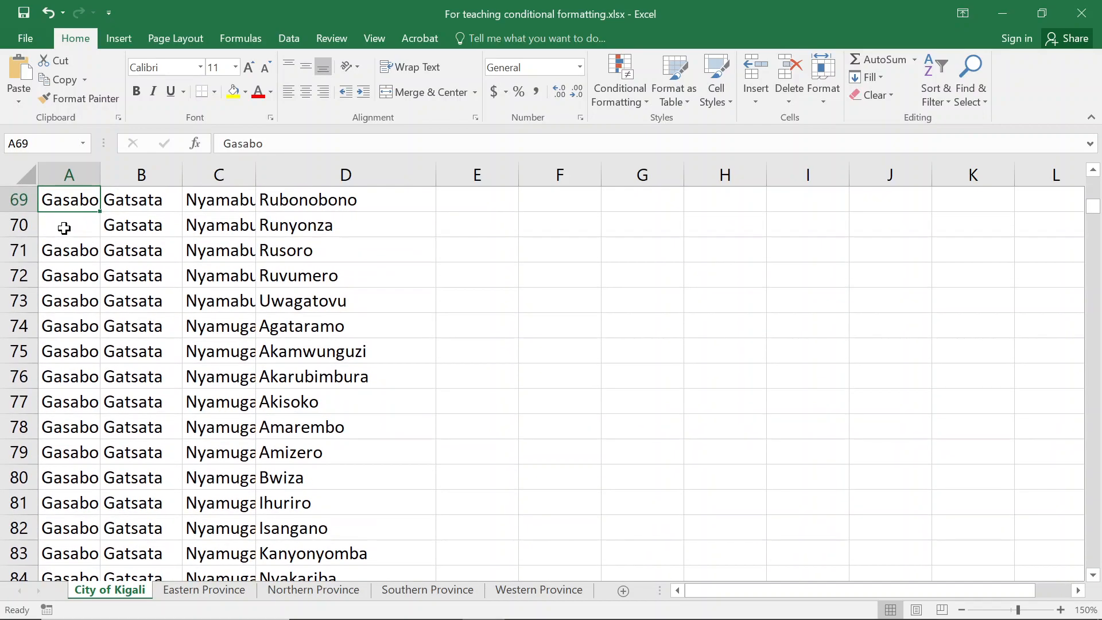
left_click(60, 225)
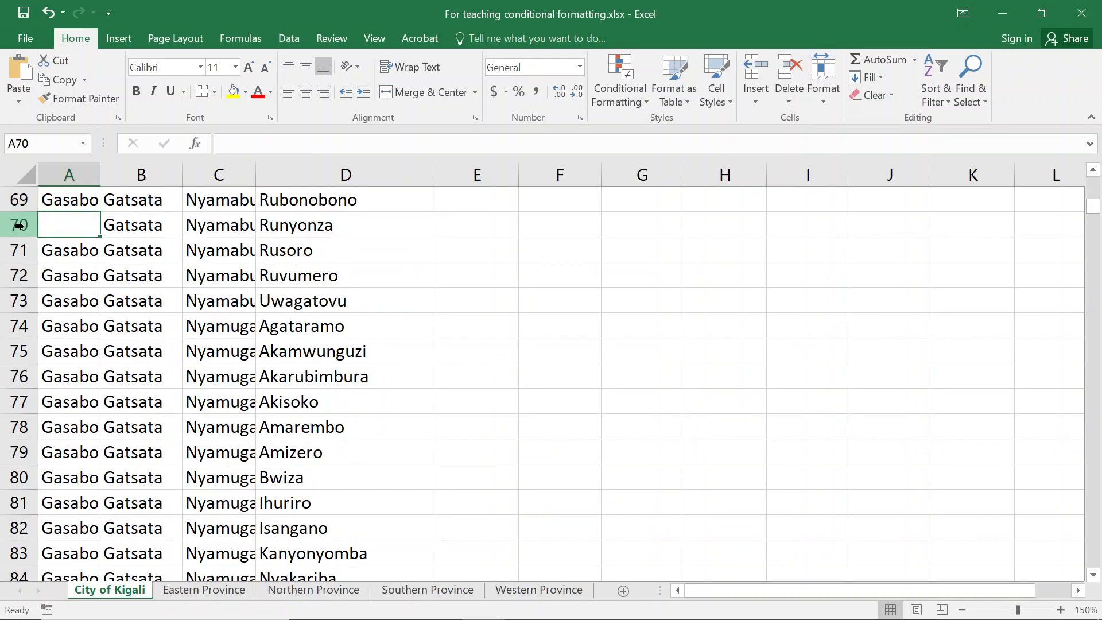
left_click(233, 90)
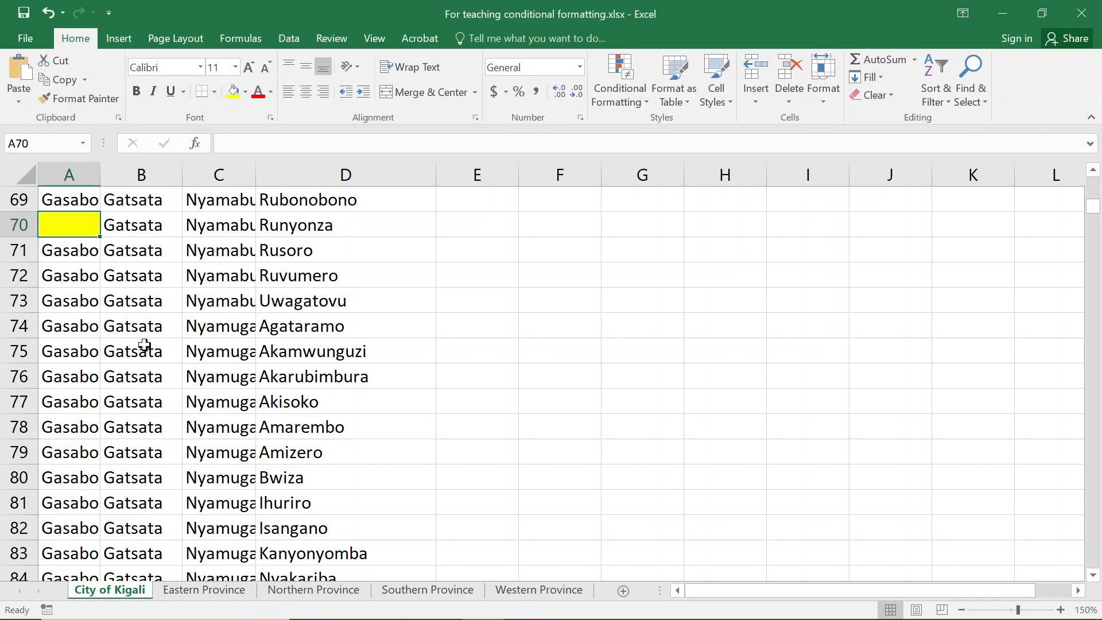
Step: Find the next blank District cell, A231, and fill it with yellow
left_click(68, 246)
key("ctrl+Down")
key("Down")
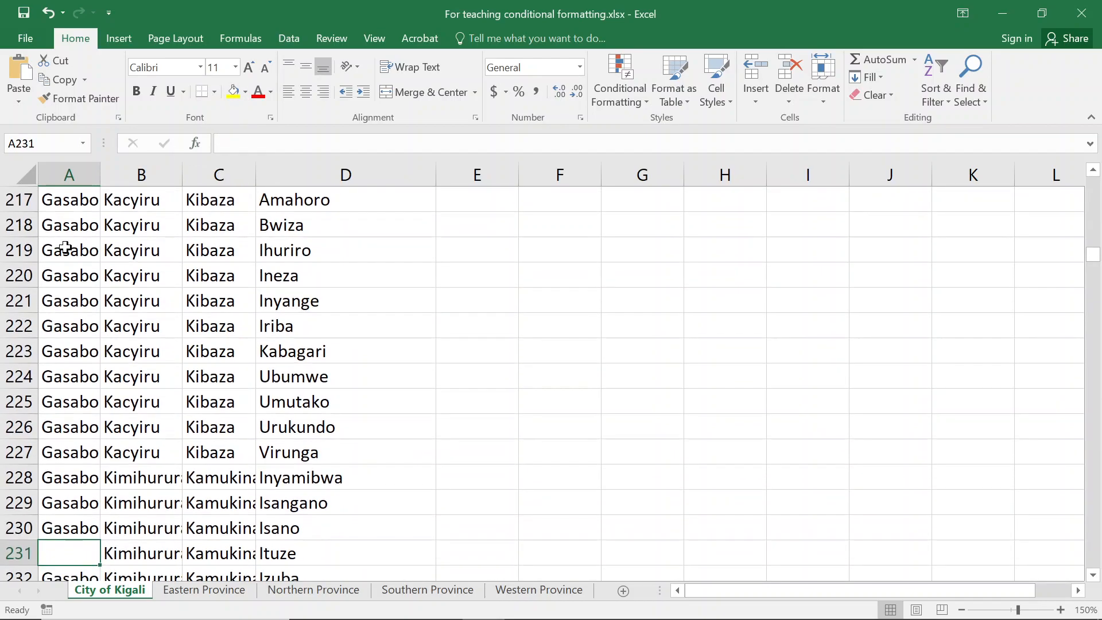
key("Down")
key("Up")
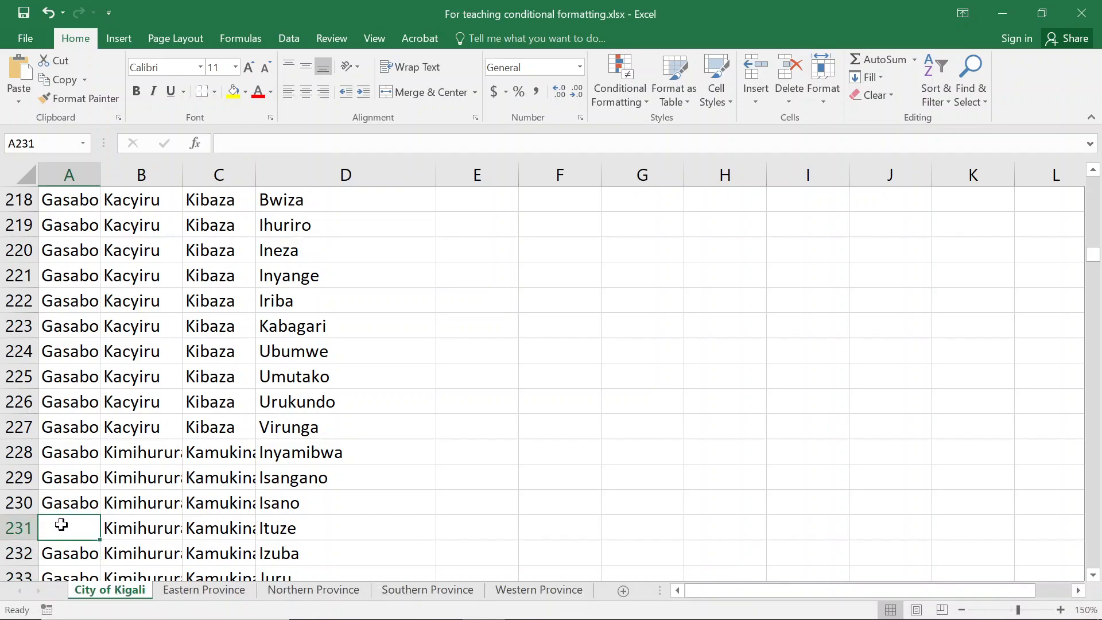
left_click(232, 91)
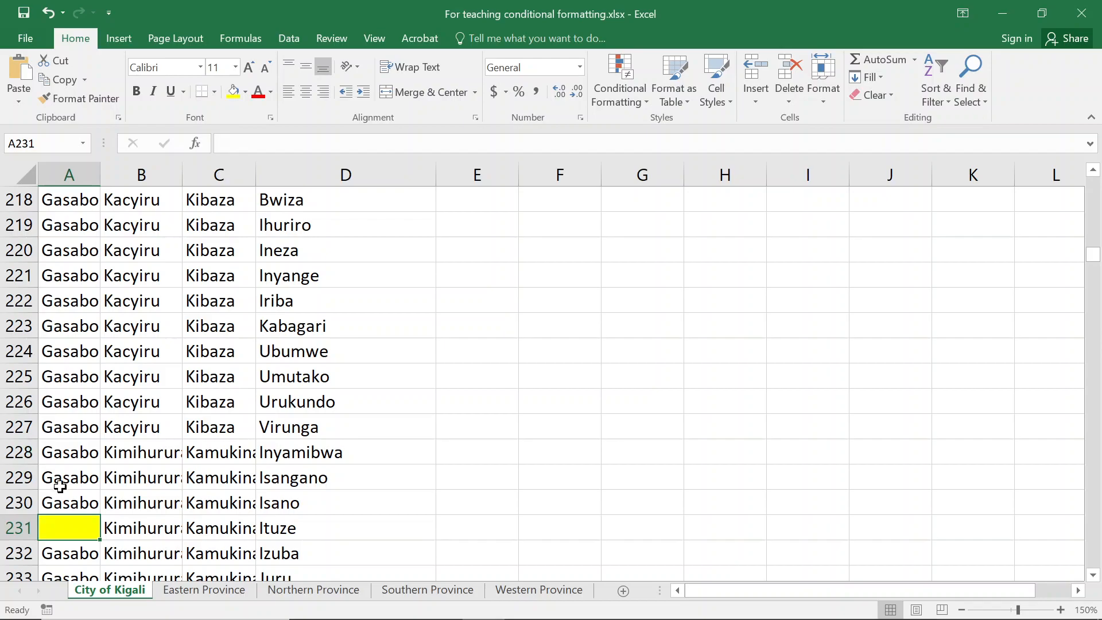
Step: Continue down the District column to the blank cell A1017 and fill it with yellow
key("Down")
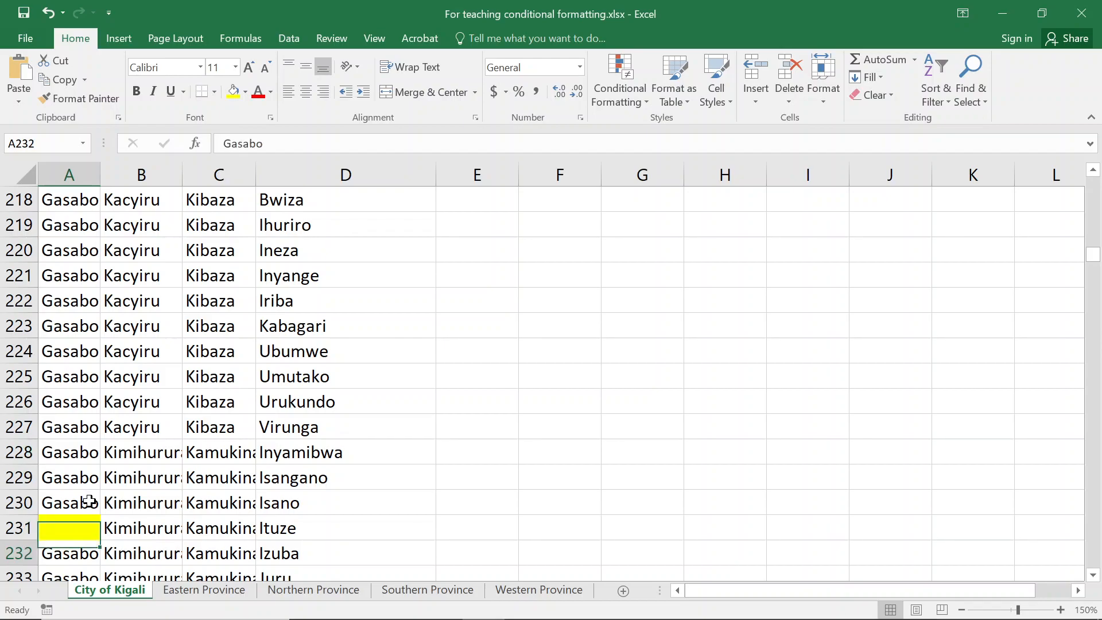
key("ctrl+Down")
key("Down")
key("Down")
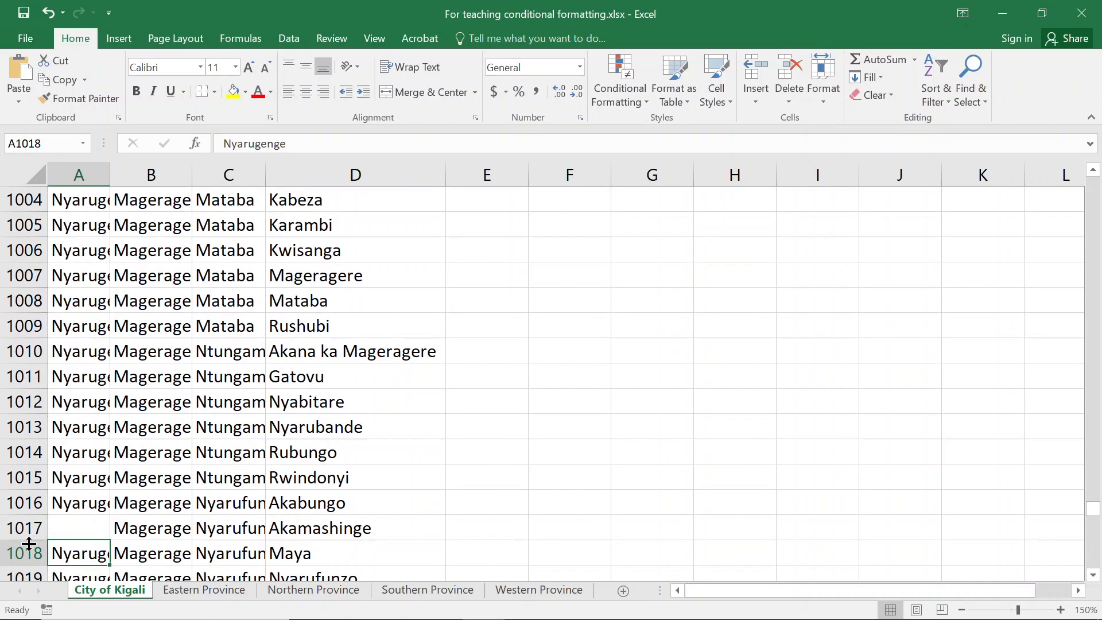
left_click(63, 531)
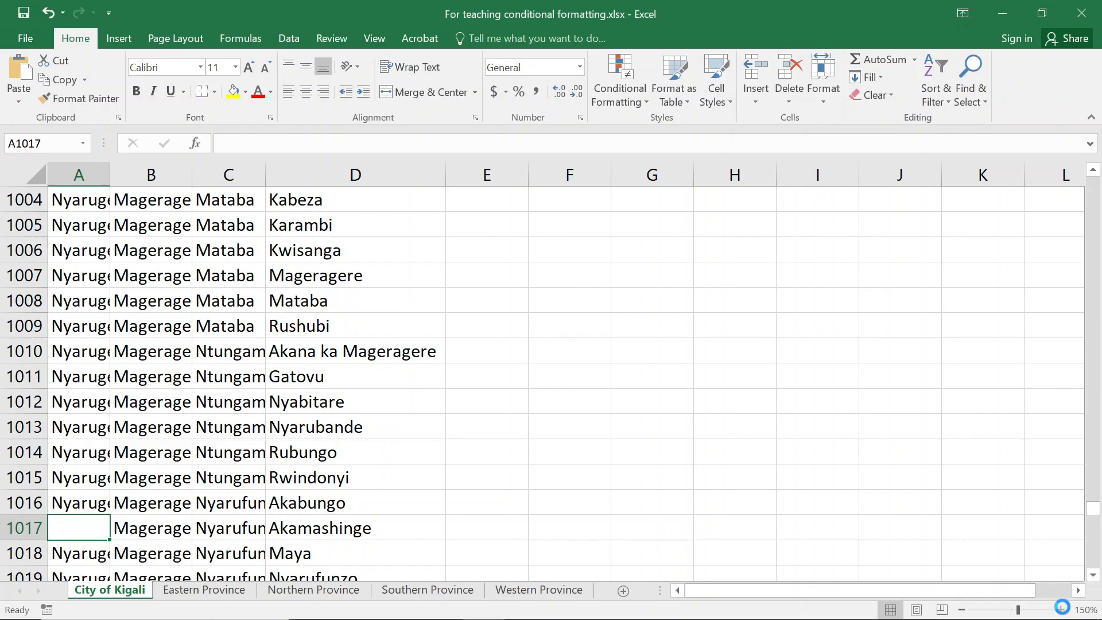
left_click(1060, 609)
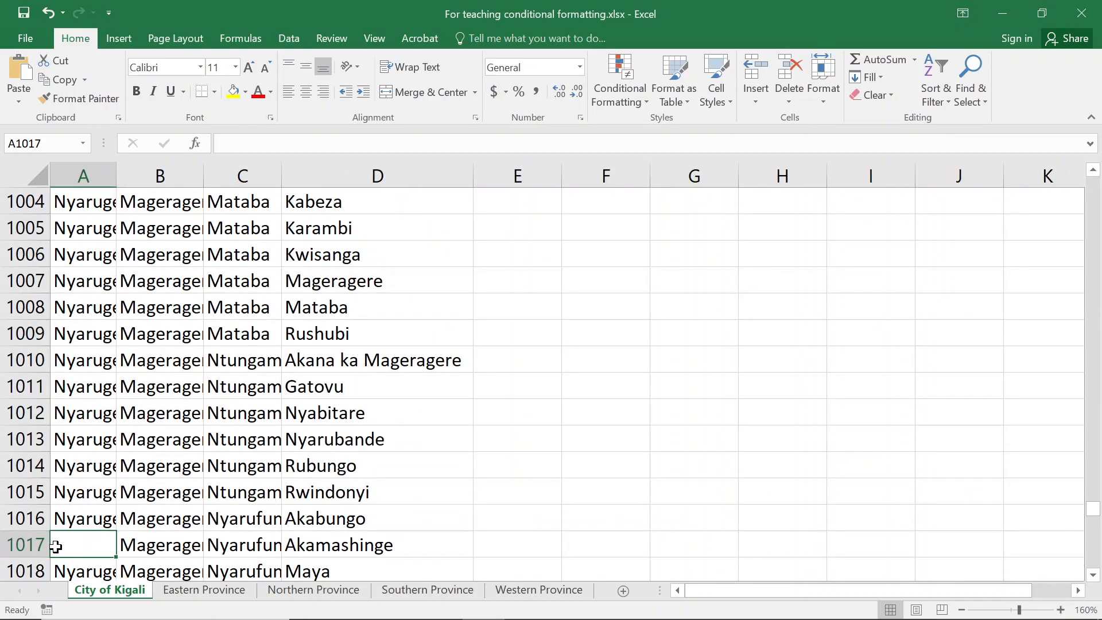
scroll(631, 503, "down", 2)
scroll(631, 503, "down", 1)
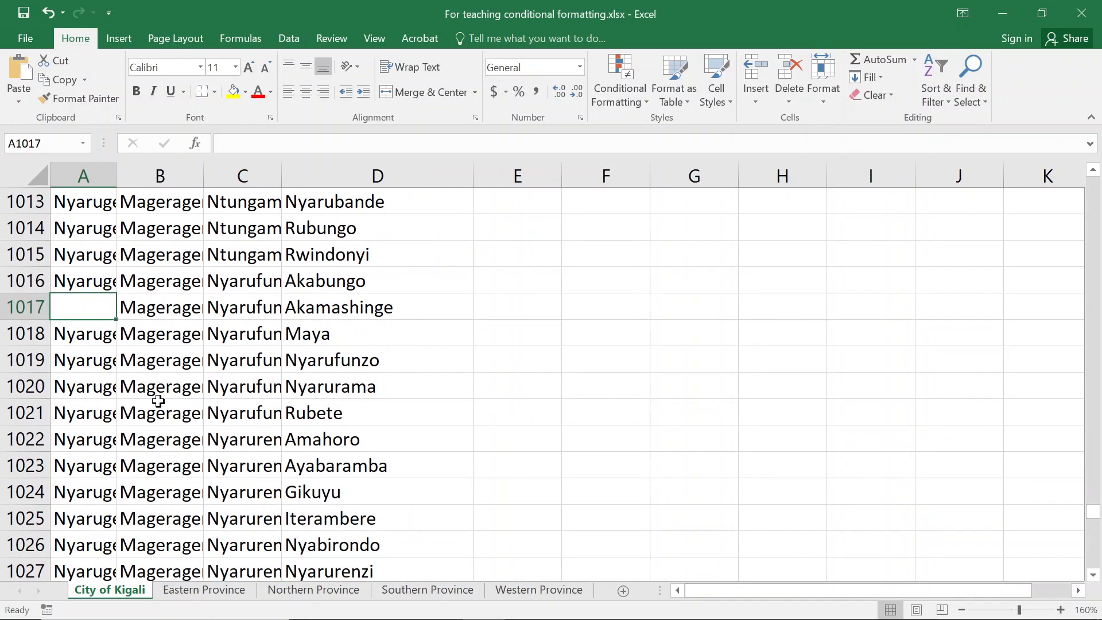
left_click(233, 95)
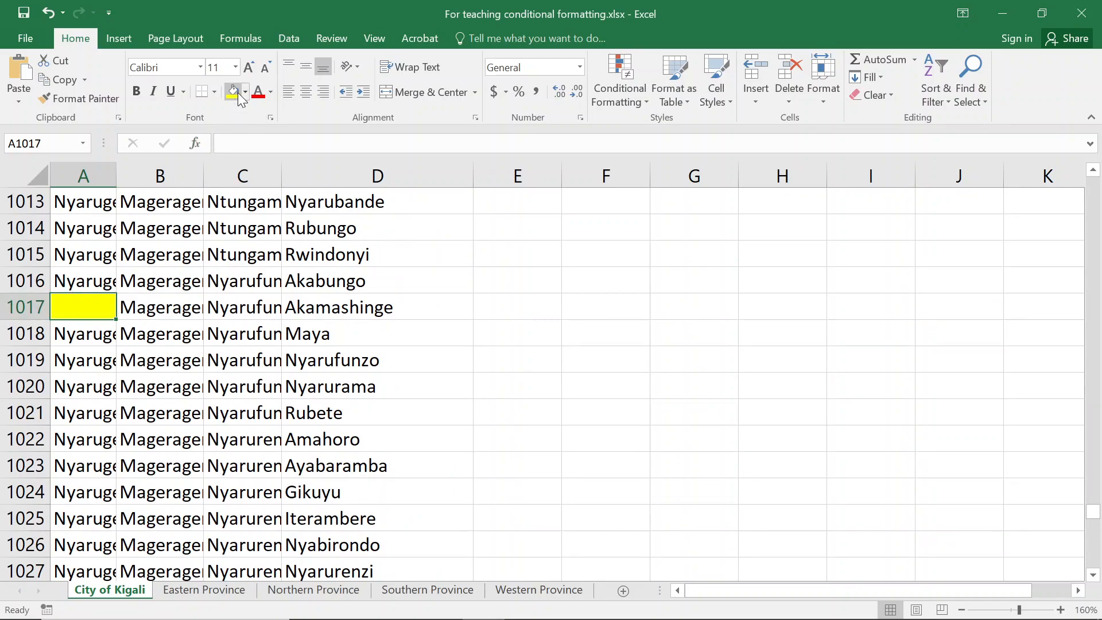
Step: Locate the blank District cell A1093 and give it a yellow fill
left_click(75, 378)
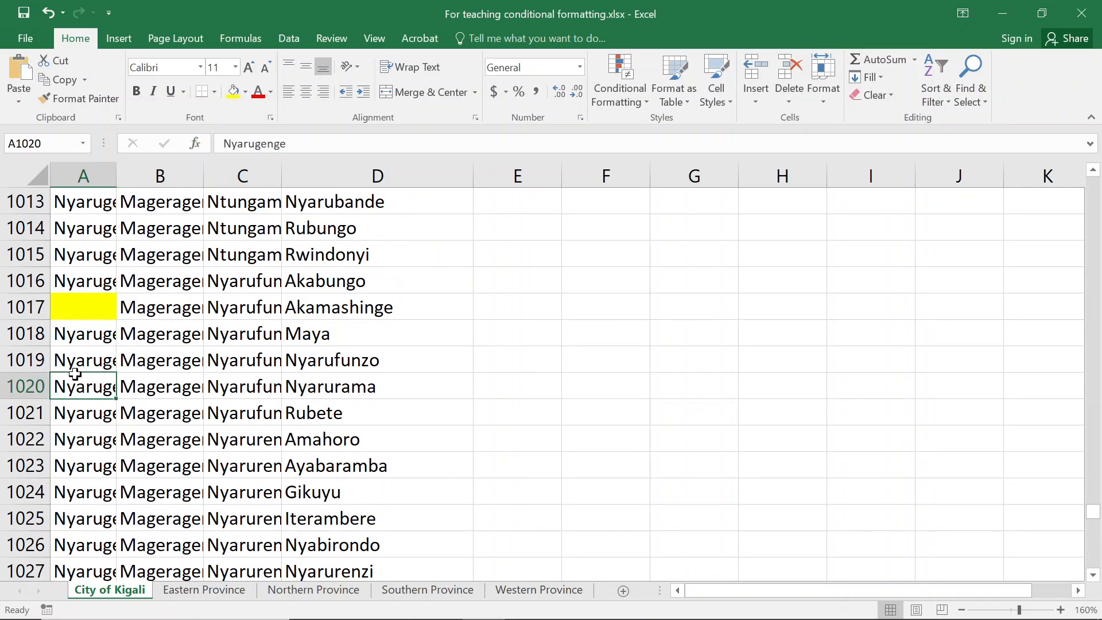
key("ctrl+Down")
key("Down")
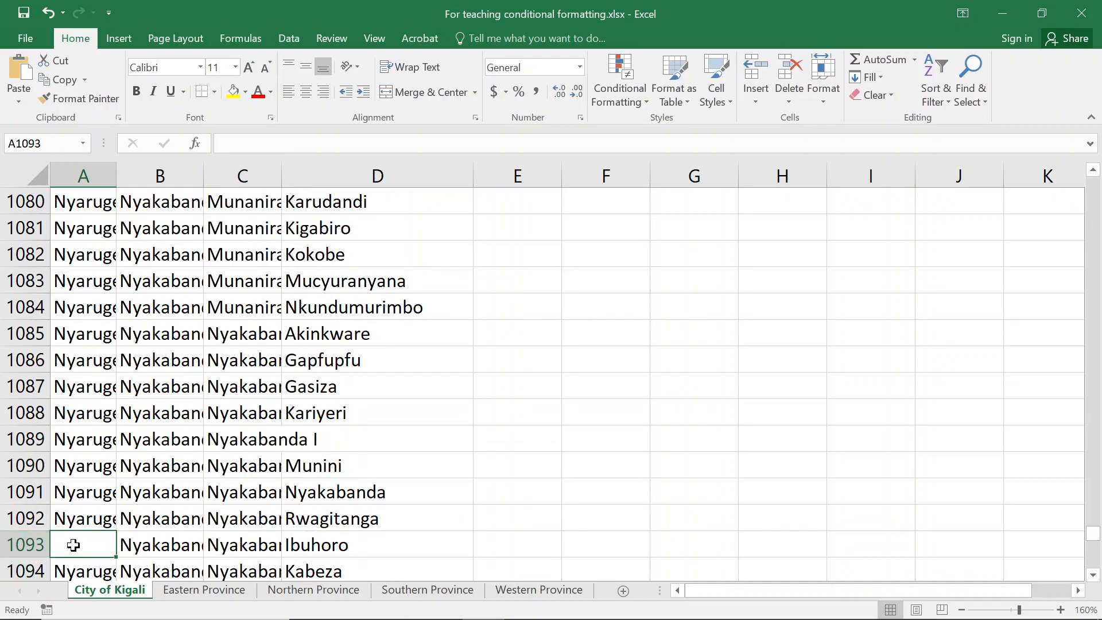
left_click(233, 92)
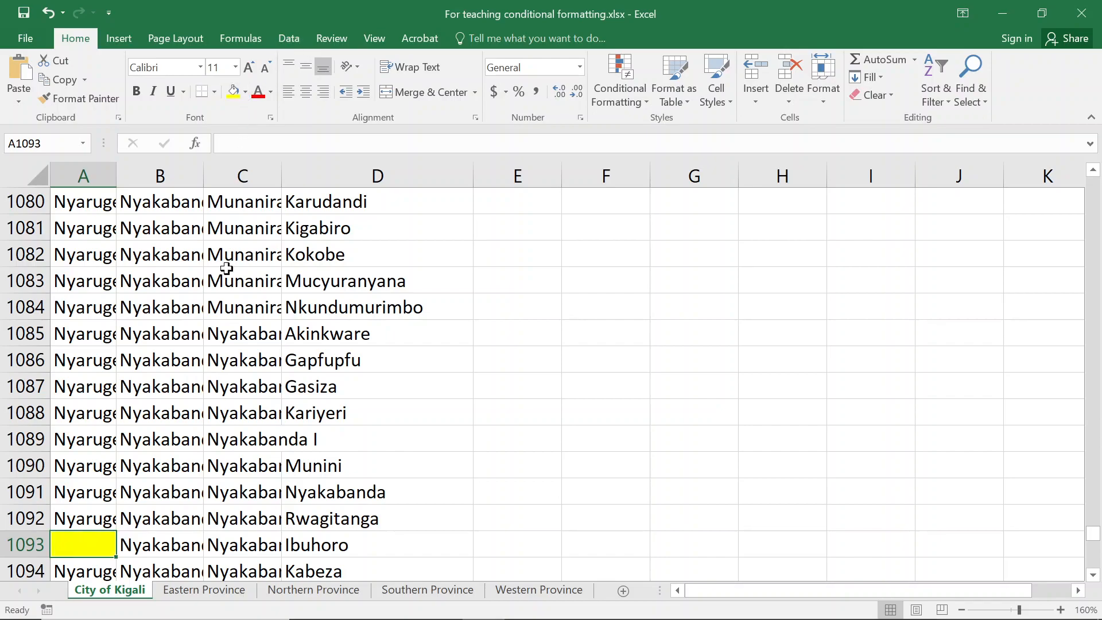
Step: Check the rest of the District column for blanks down to its last entry in row 1177 and the rows below it
scroll(117, 466, "down", 10)
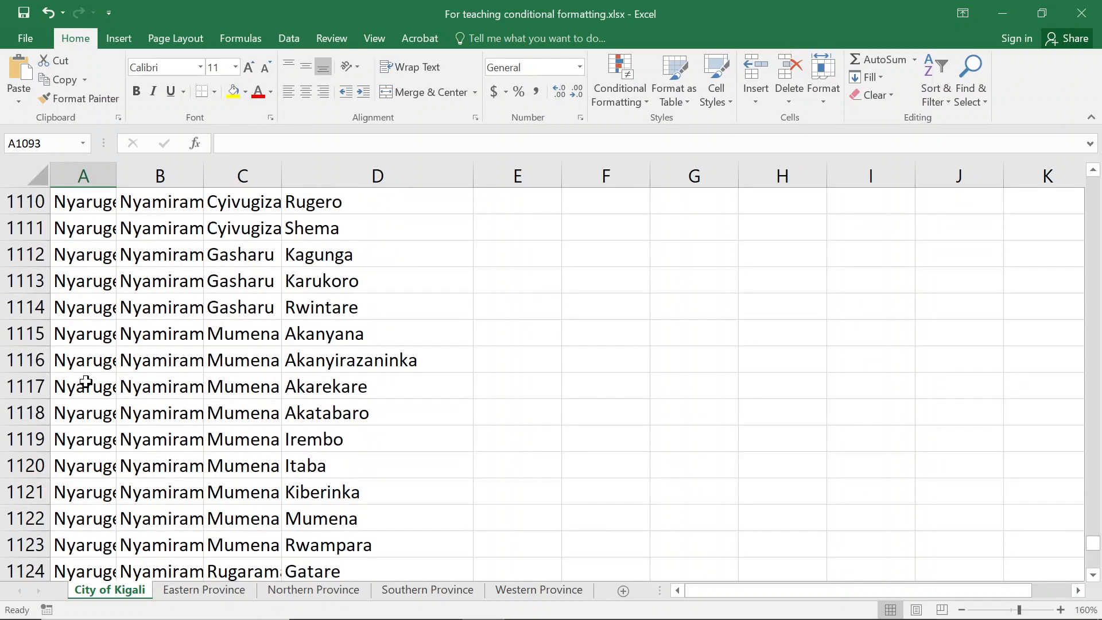
left_click(81, 384)
key("ctrl+Down")
key("Down")
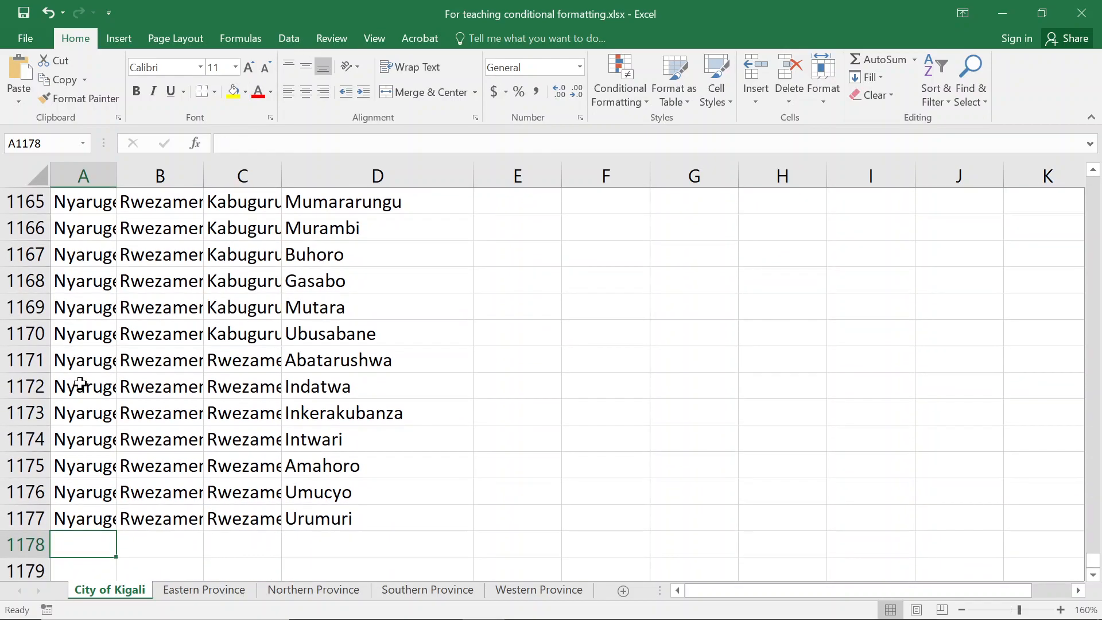
key("Down")
key("Down")
key("Down")
key("Up")
key("Up")
key("Up")
key("Up")
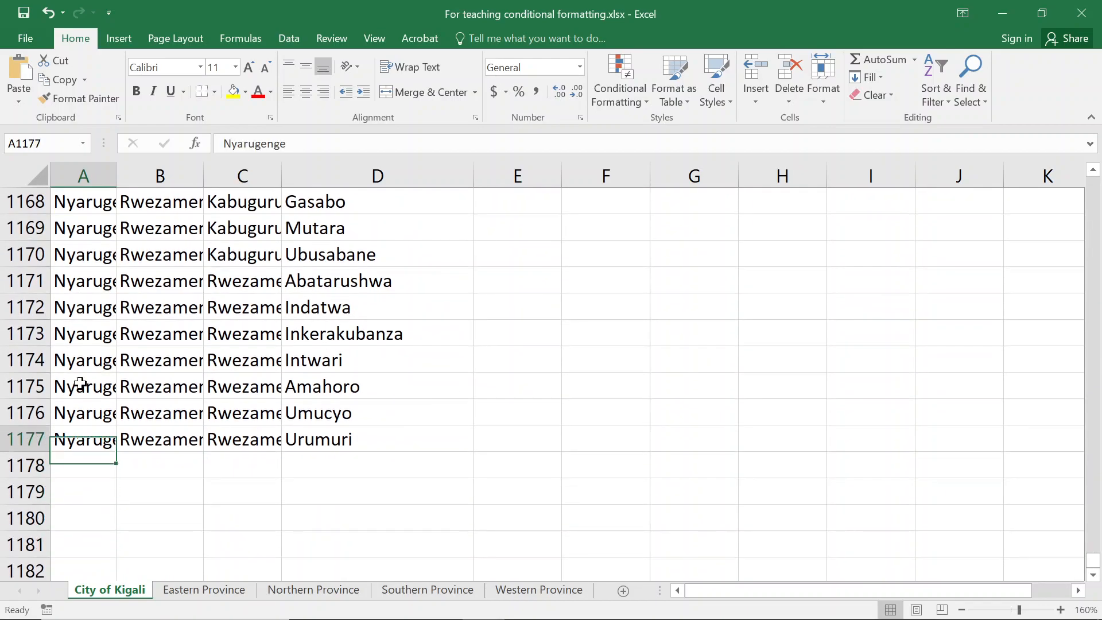
key("Down")
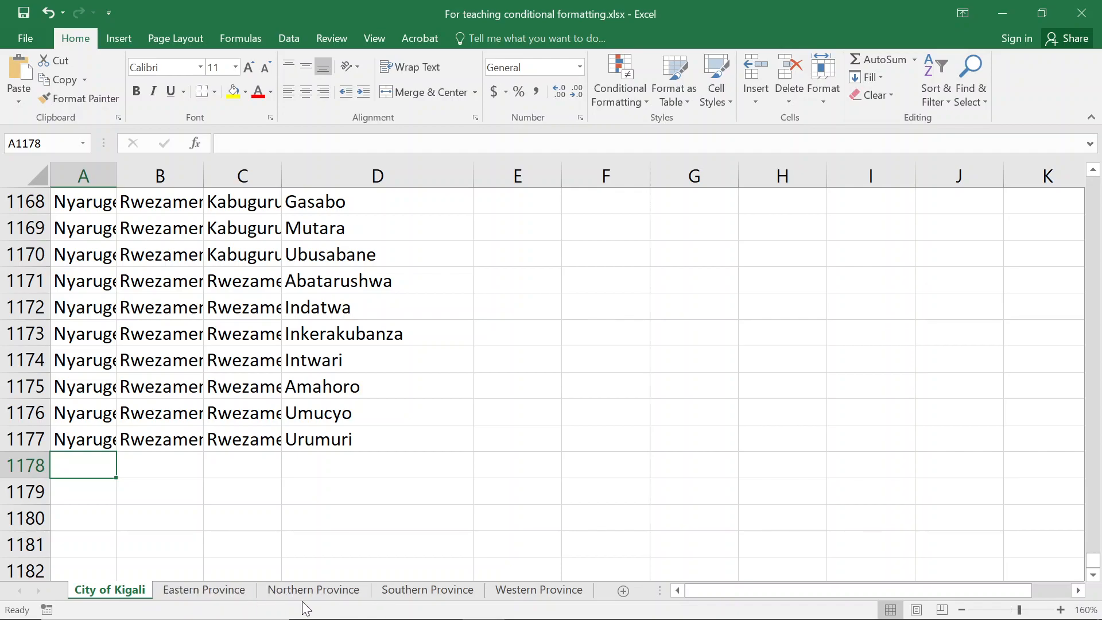
left_click(86, 379)
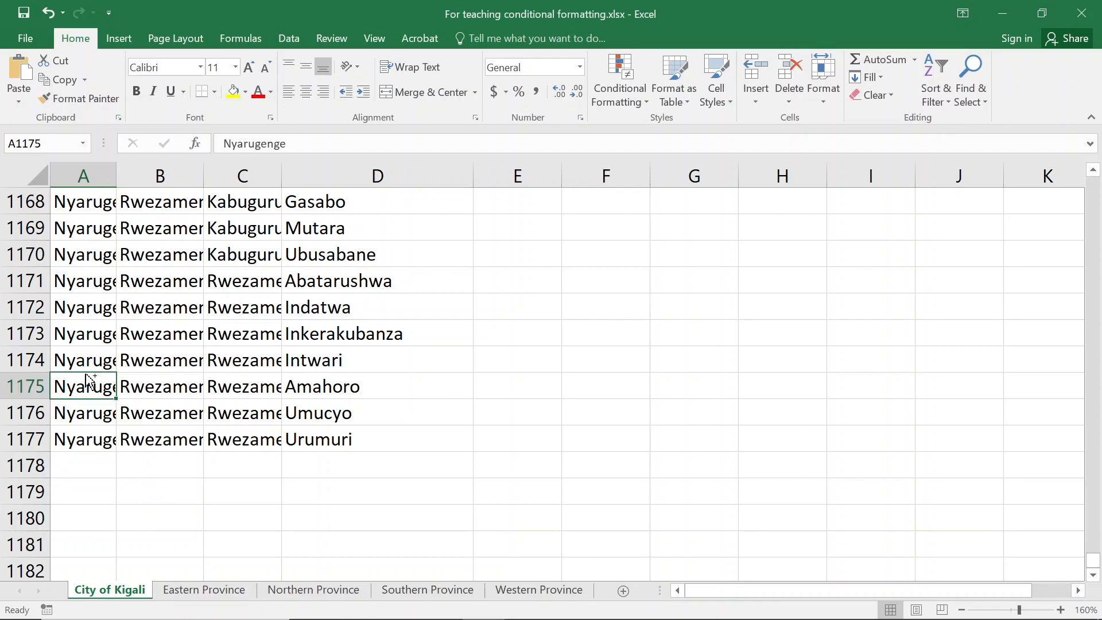
Step: Review the District column upward past the yellow-filled blanks to the header, and select cell A2
key("ctrl+Up")
key("Up")
key("Up")
key("Up")
key("Up")
key("Down")
key("Down")
key("Down")
key("Up")
key("ctrl+Up")
key("ctrl+Up")
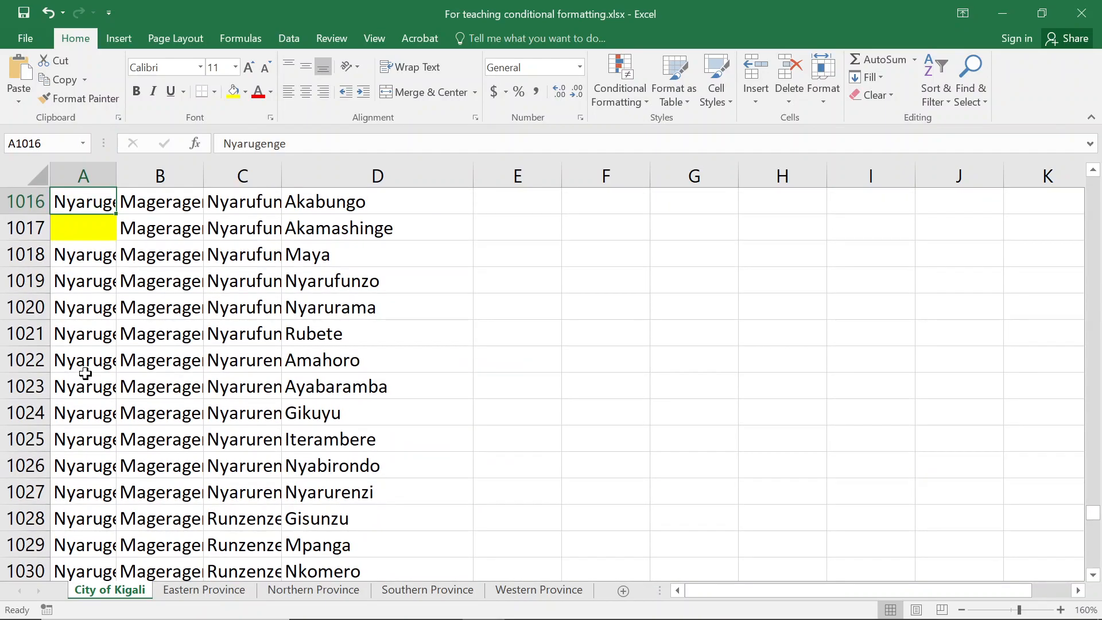
key("ctrl+Up")
key("ctrl+Up")
key("ctrl+Up")
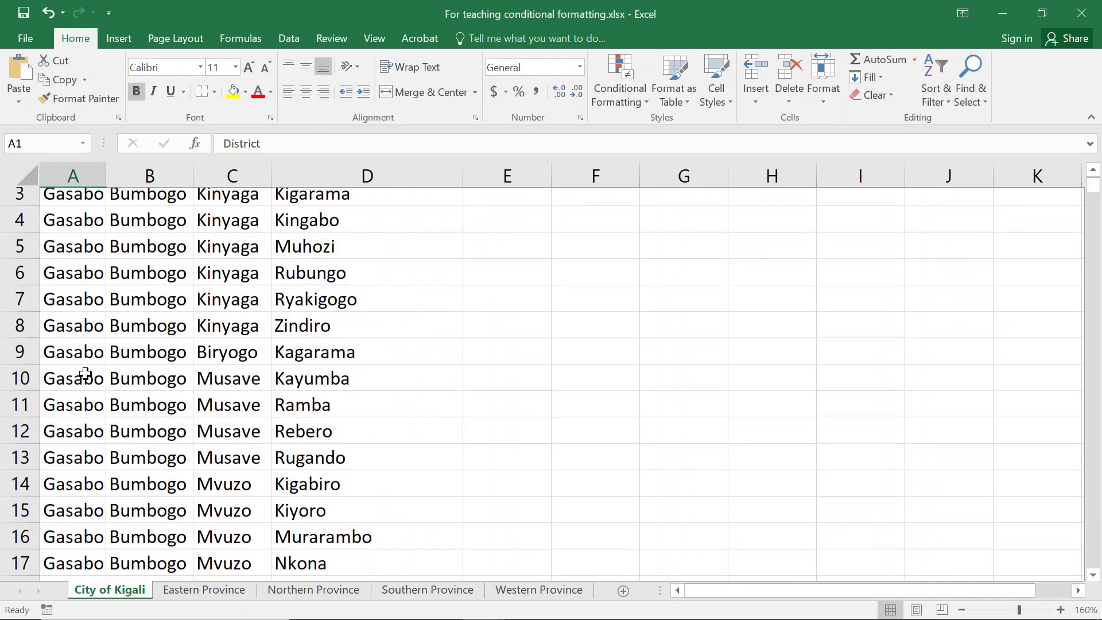
key("Down")
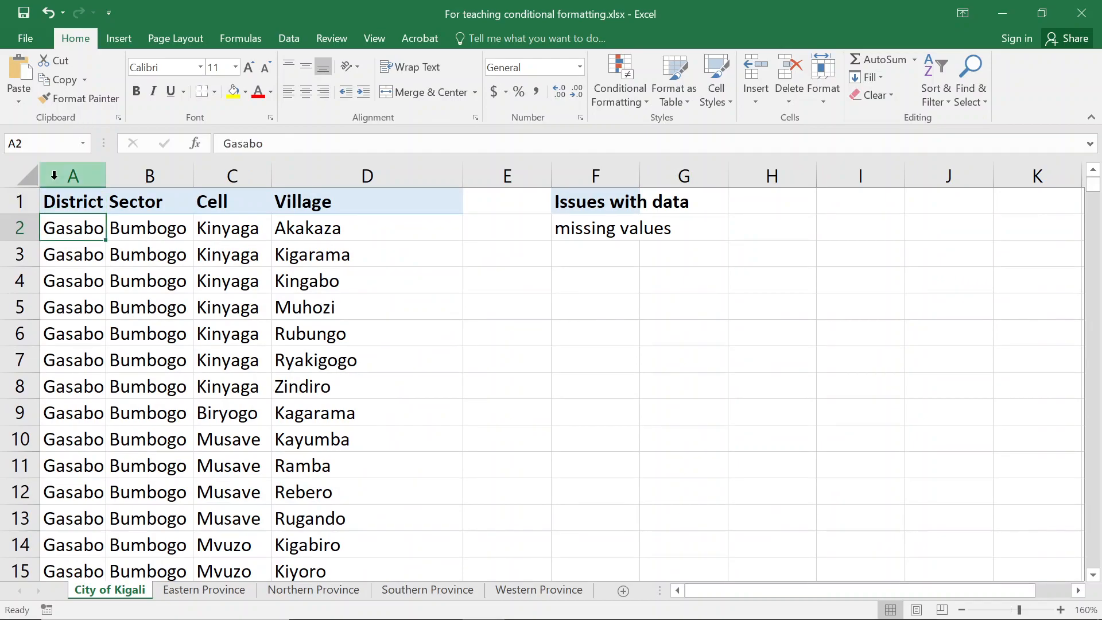
Step: Move from the District column to the Sector column, find its first blank cell, B177, and fill it with yellow
left_click(58, 182)
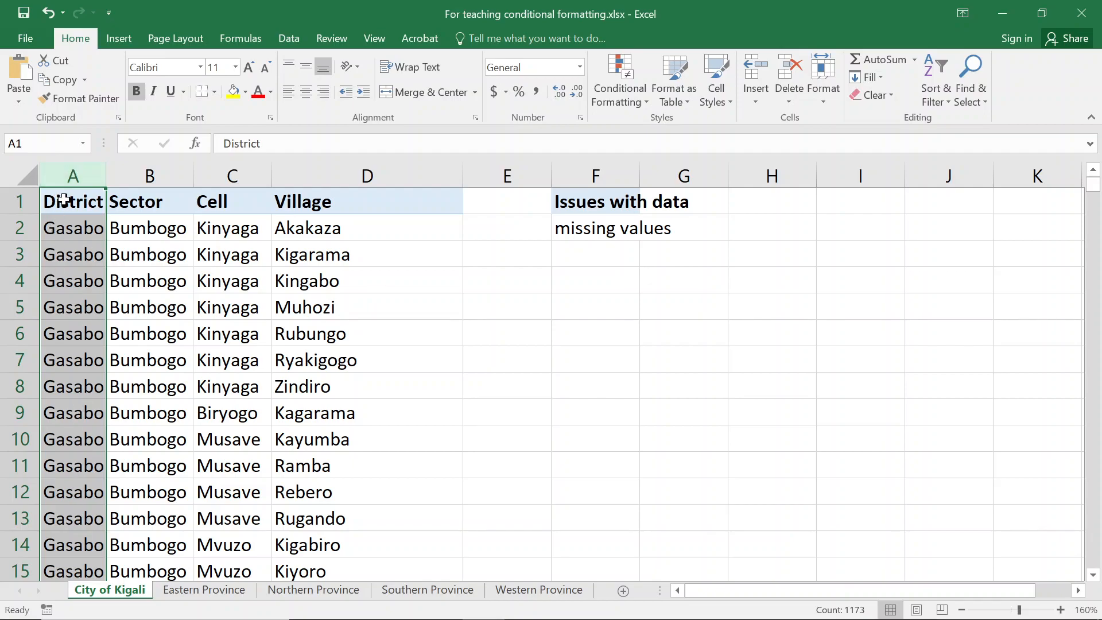
left_click(180, 204)
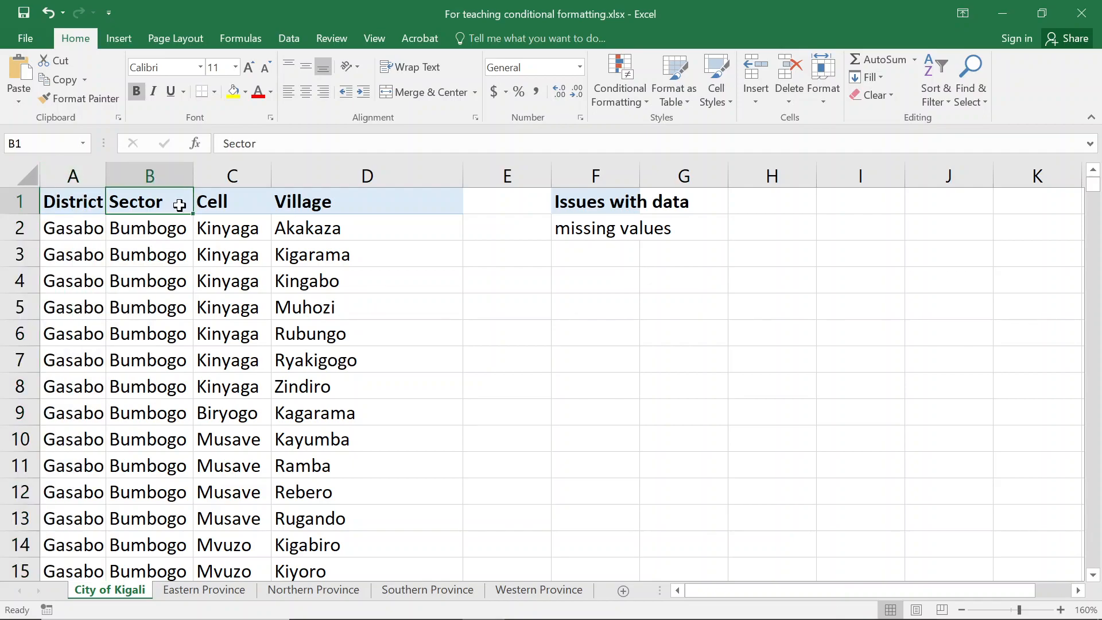
key("ctrl+Down")
key("Down")
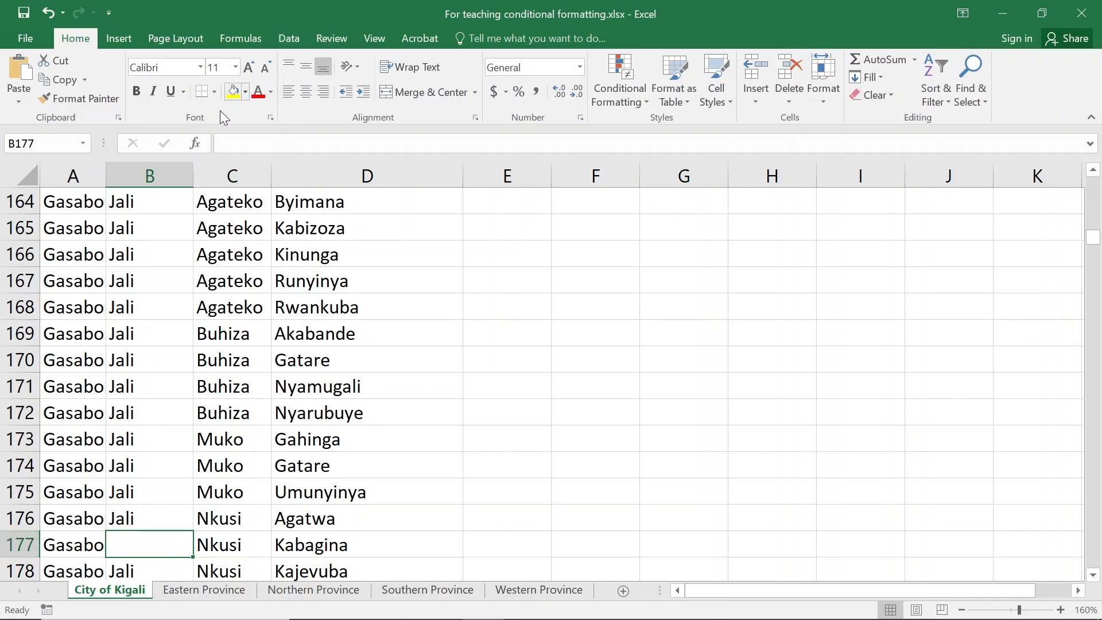
left_click(235, 95)
Step: Continue down the Sector column to the blank cell B398 and give it a yellow fill
left_click(153, 506)
key("Down")
key("ctrl+Down")
key("ctrl+Down")
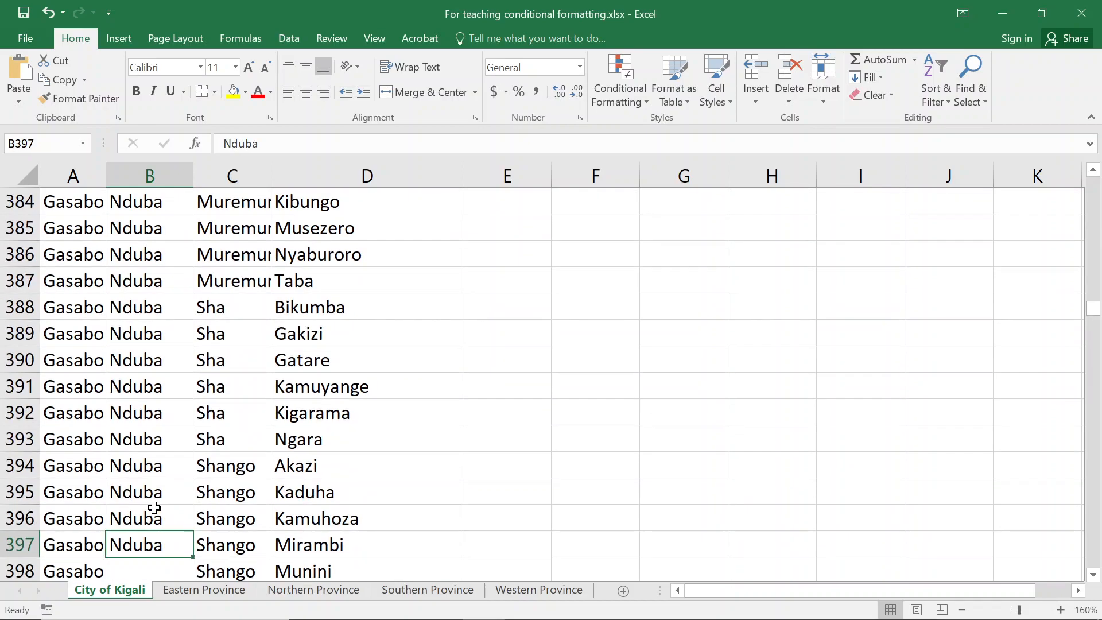
key("Down")
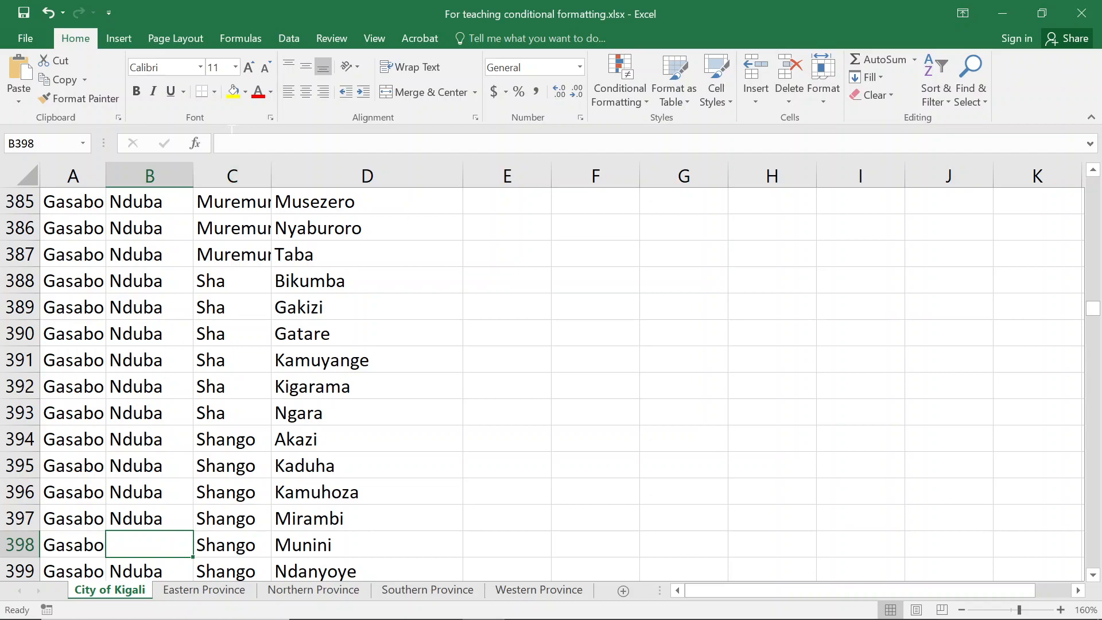
left_click(233, 92)
Step: Locate the blank Sector cell B710 and highlight it in yellow
key("Down")
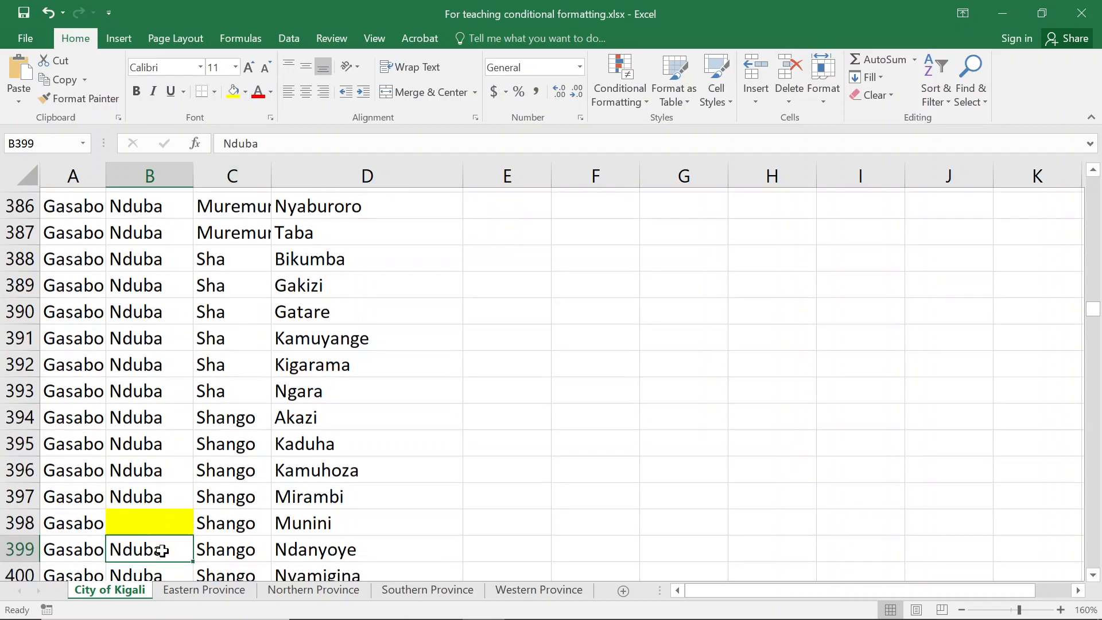
key("ctrl+Down")
key("Down")
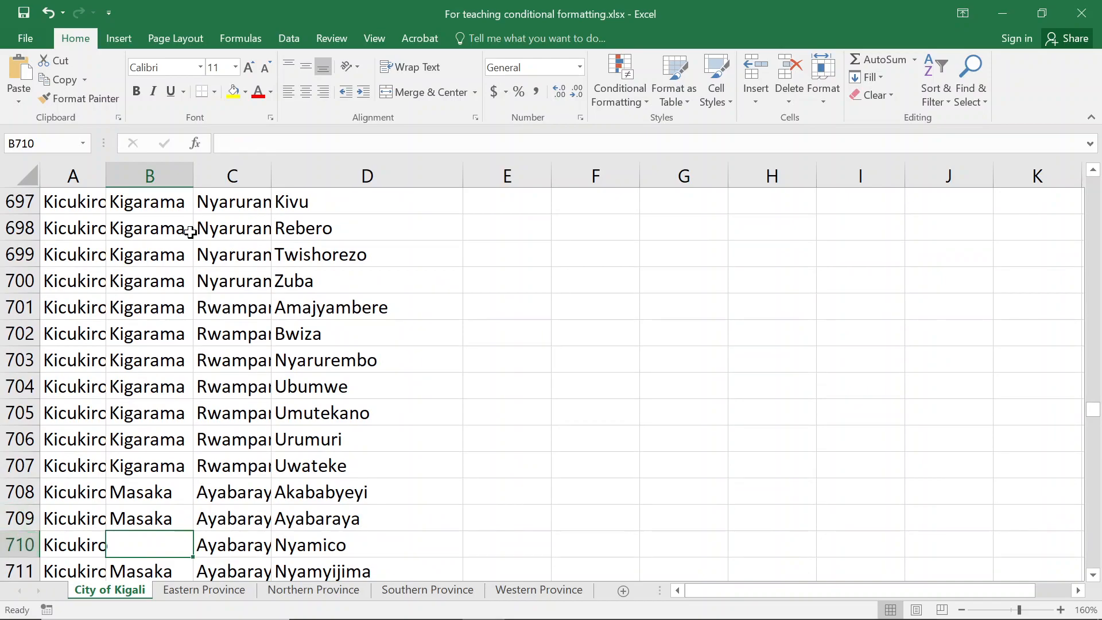
left_click(232, 91)
Step: Find the blank Sector cell B894, where the neighbouring district name spills over, and fill it with yellow
scroll(179, 445, "down", 4)
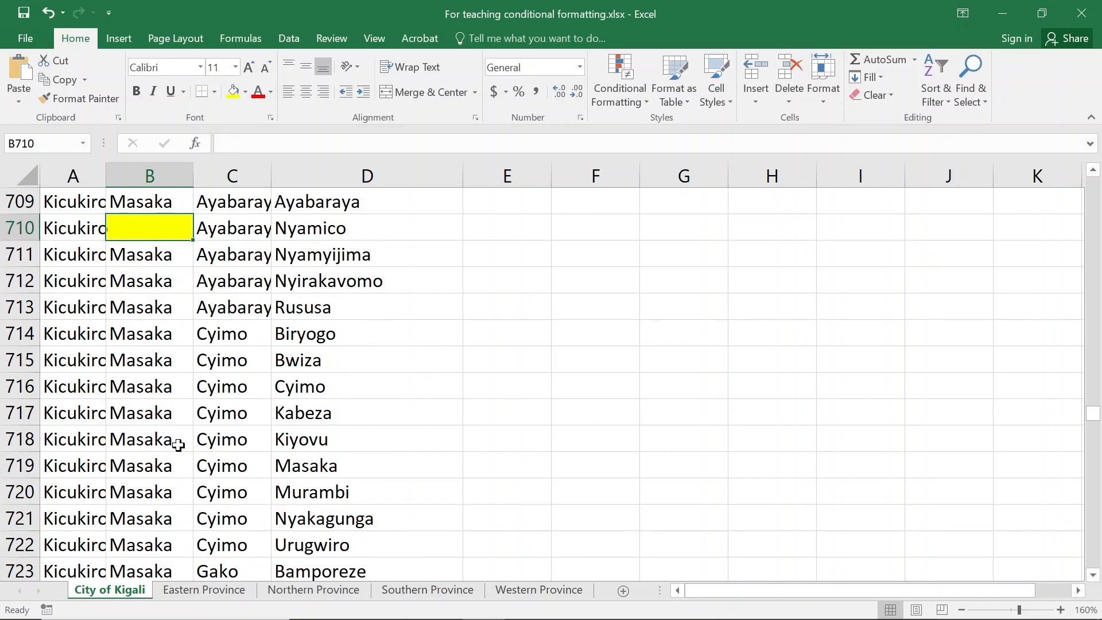
key("Down")
key("ctrl+Down")
key("Down")
key("Down")
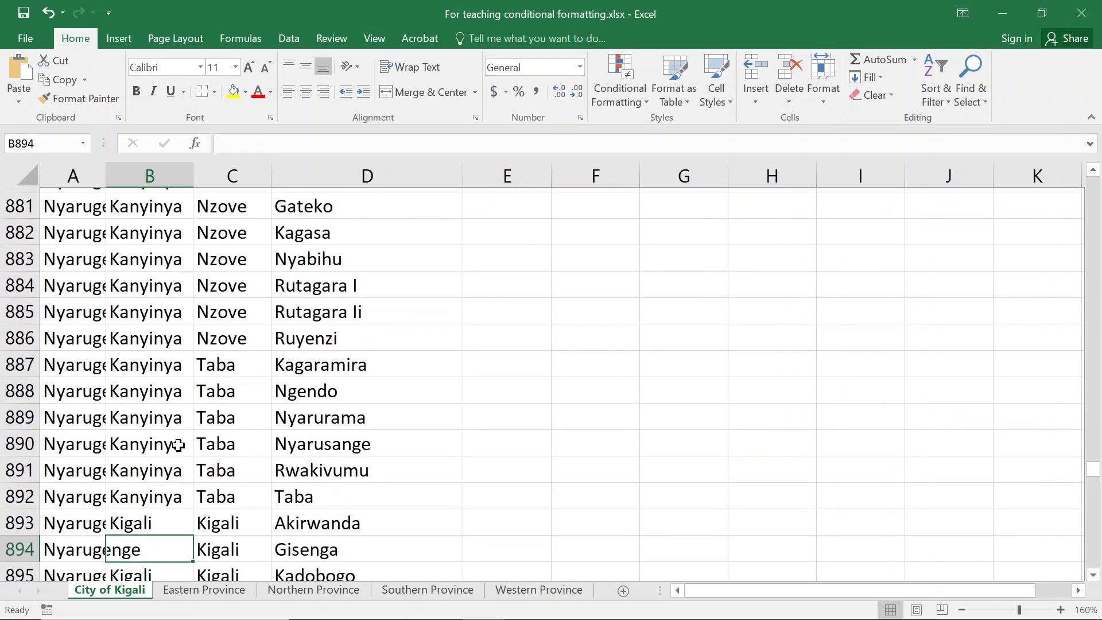
key("Up")
key("Up")
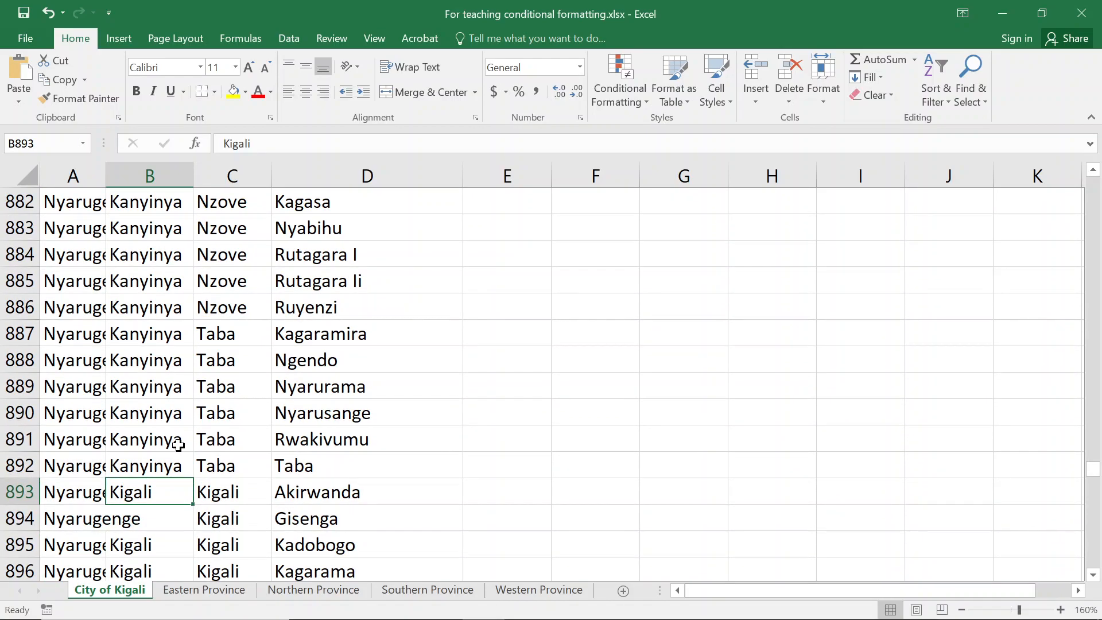
key("Up")
key("Down")
key("Up")
key("Down")
key("Down")
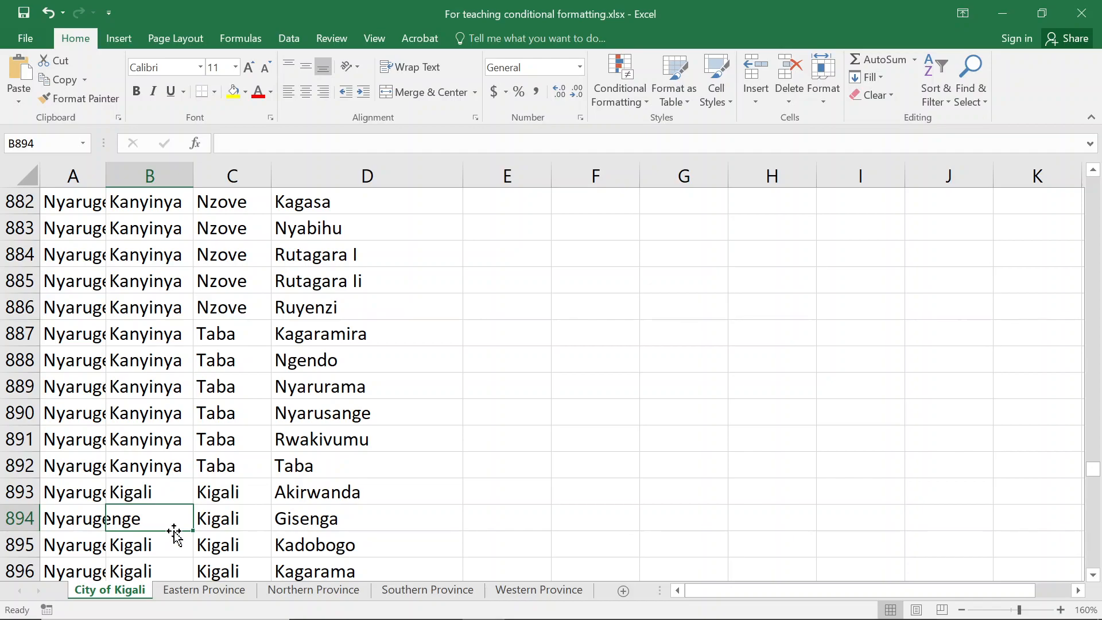
left_click(232, 92)
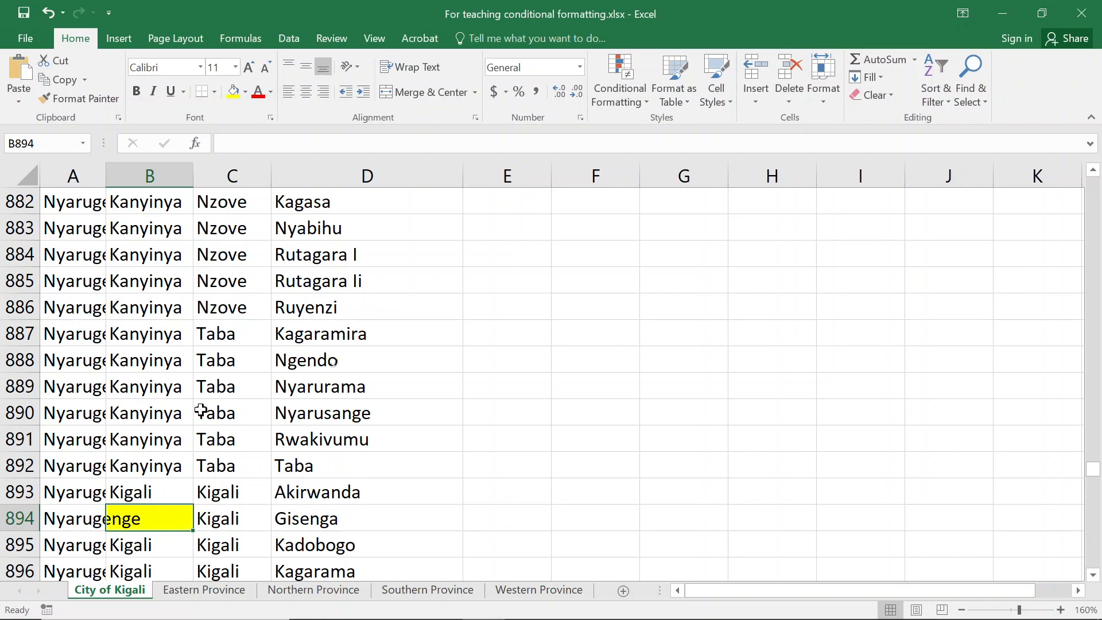